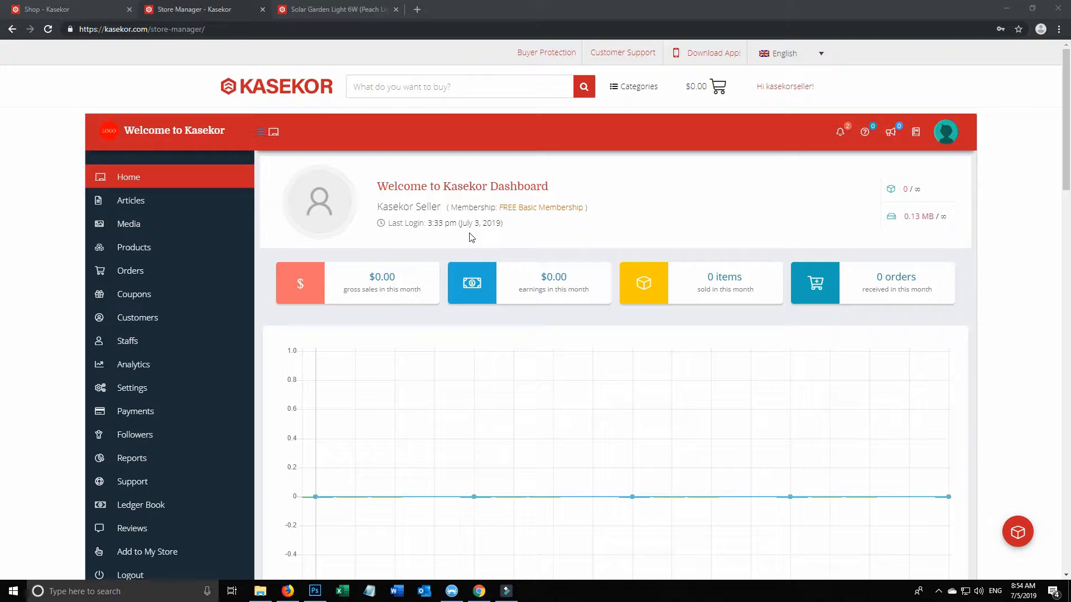
Open the store's product list and start adding a new product
mouse_move(146, 249)
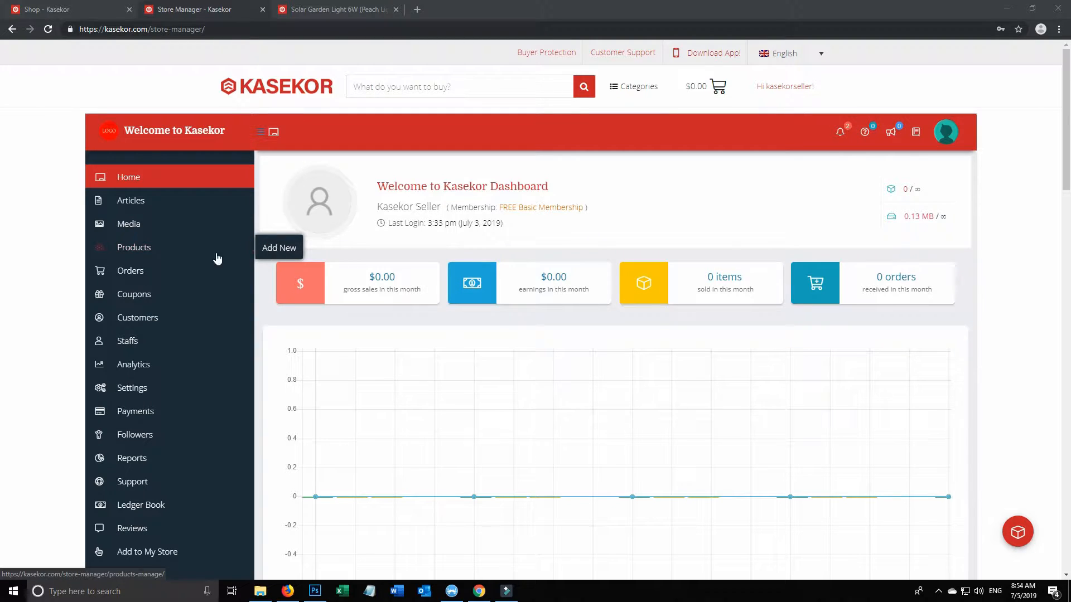
left_click(143, 253)
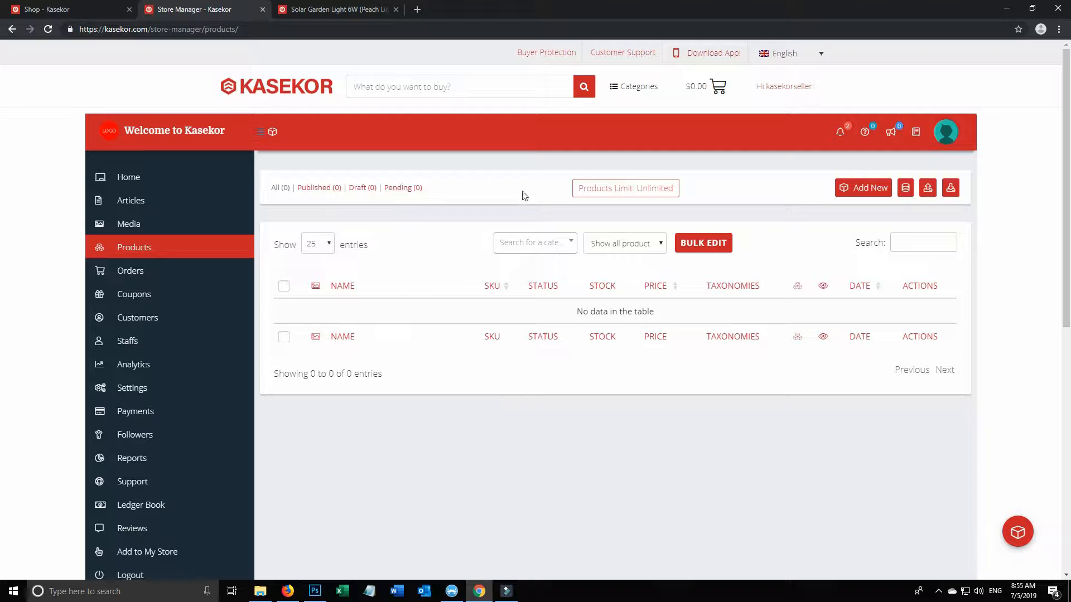
left_click(869, 191)
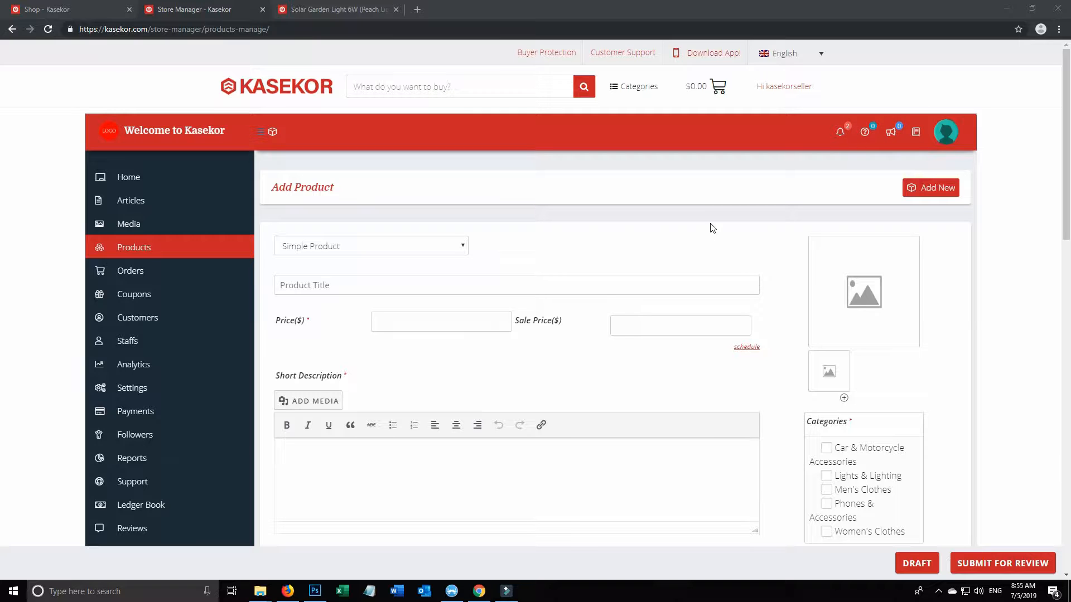
Title the new simple product "This is my product title" and save it as a draft
scroll(385, 402, "down", 2)
scroll(384, 400, "down", 3)
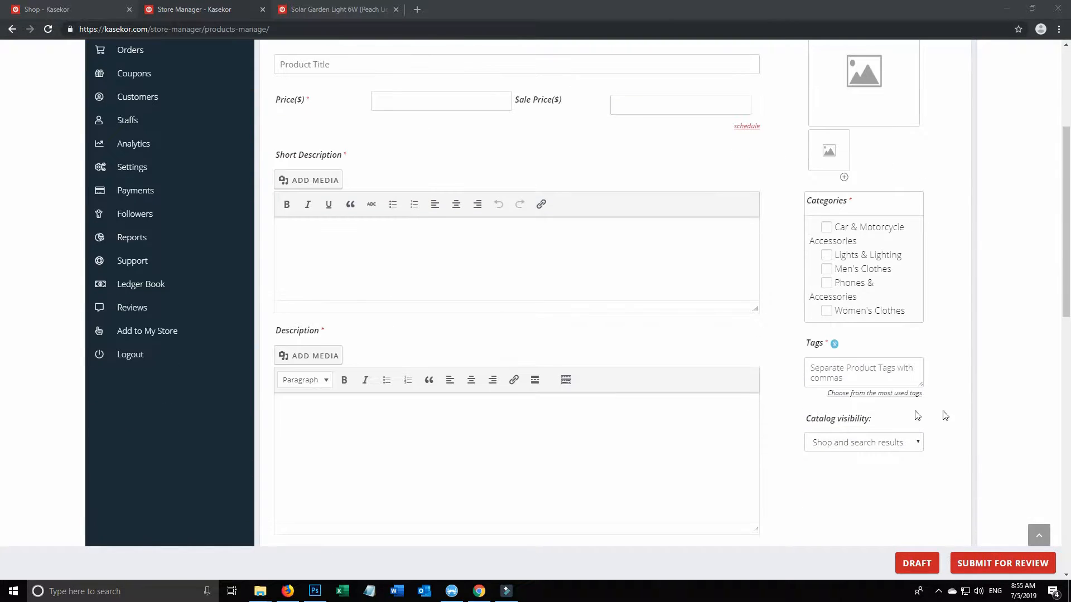
left_click(915, 563)
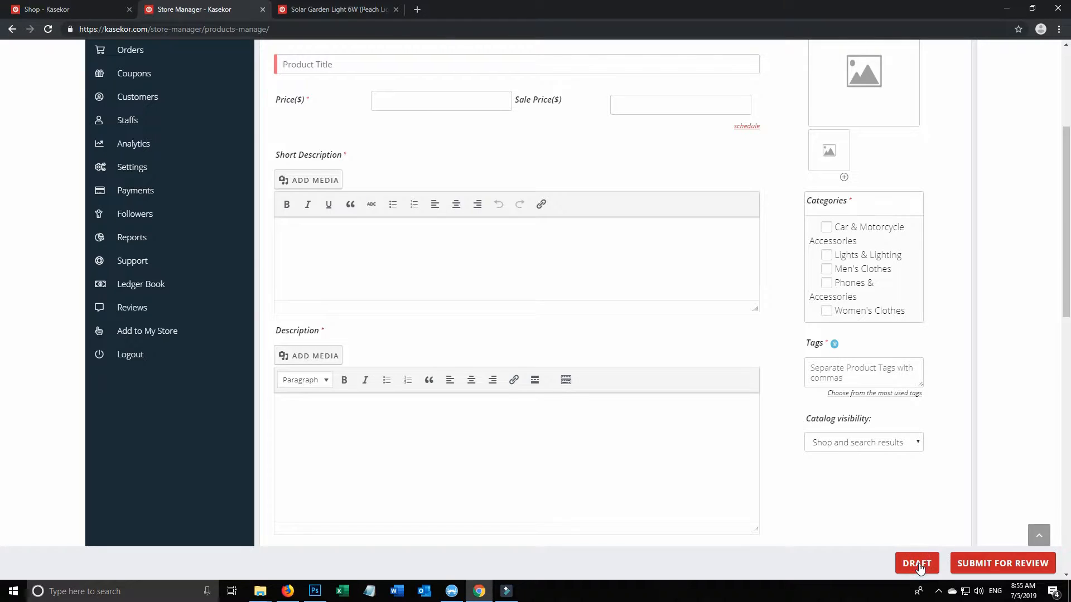
scroll(452, 447, "up", 4)
left_click(430, 246)
left_click(346, 262)
left_click(346, 285)
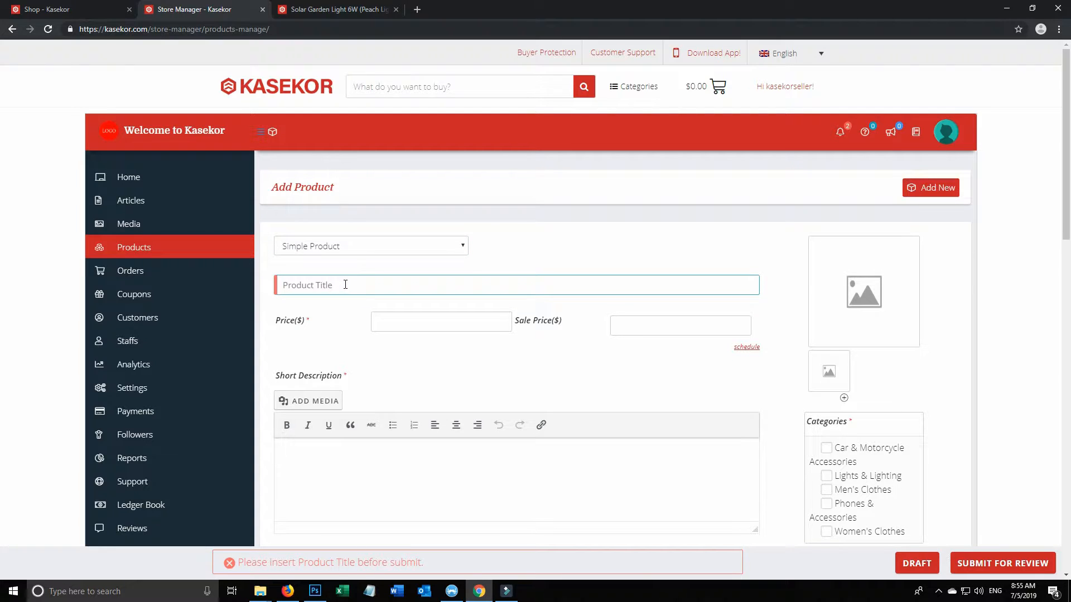
type("This is my product title")
left_click(919, 564)
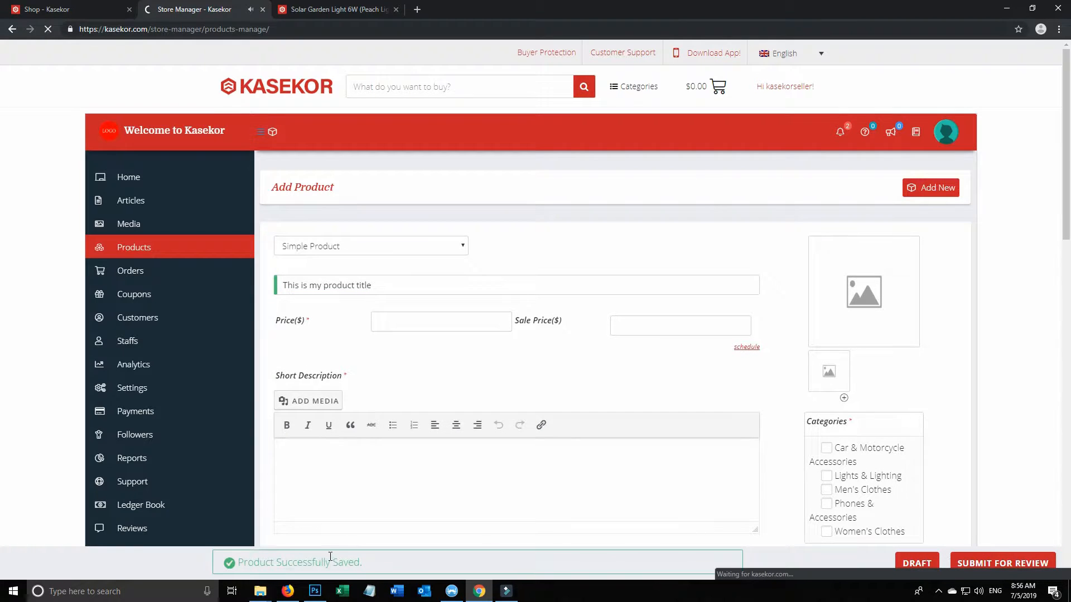
Reopen the draft "This is my product title" from the product list for editing, with Simple Product as its type
left_click(128, 249)
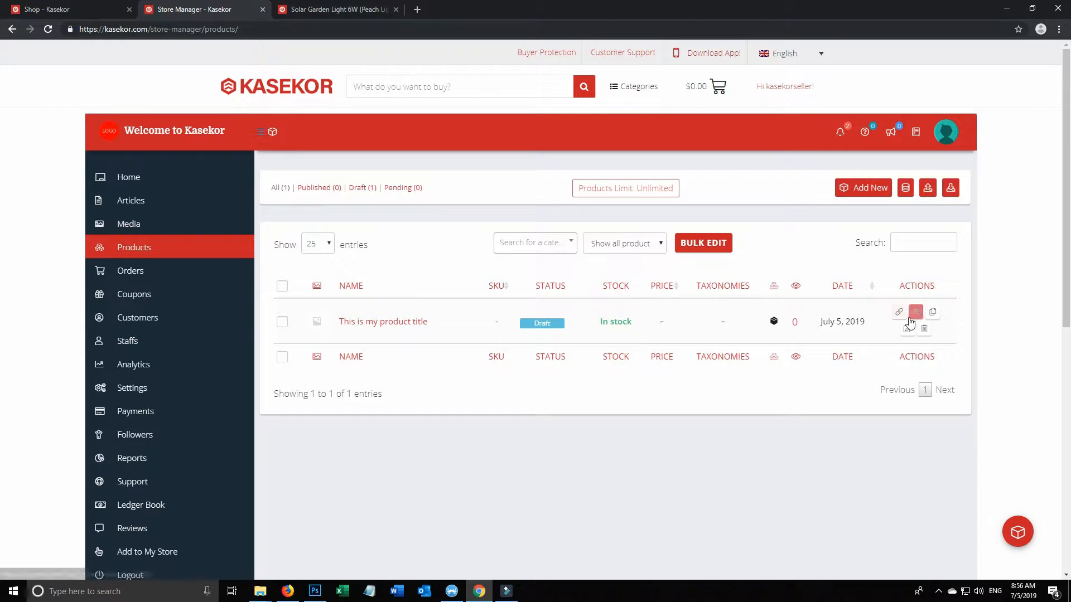
left_click(399, 326)
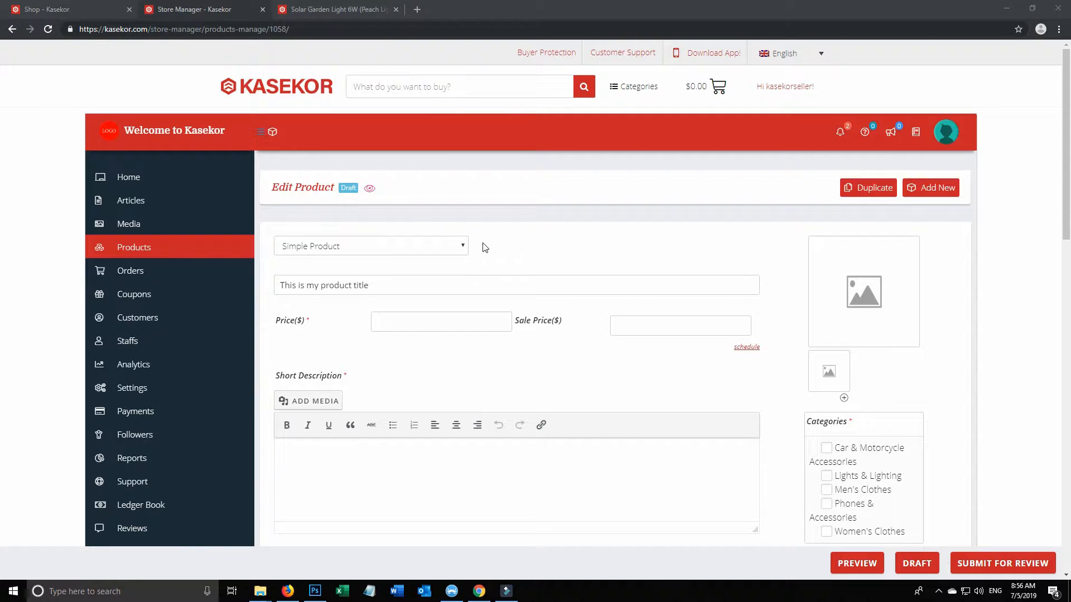
left_click(466, 246)
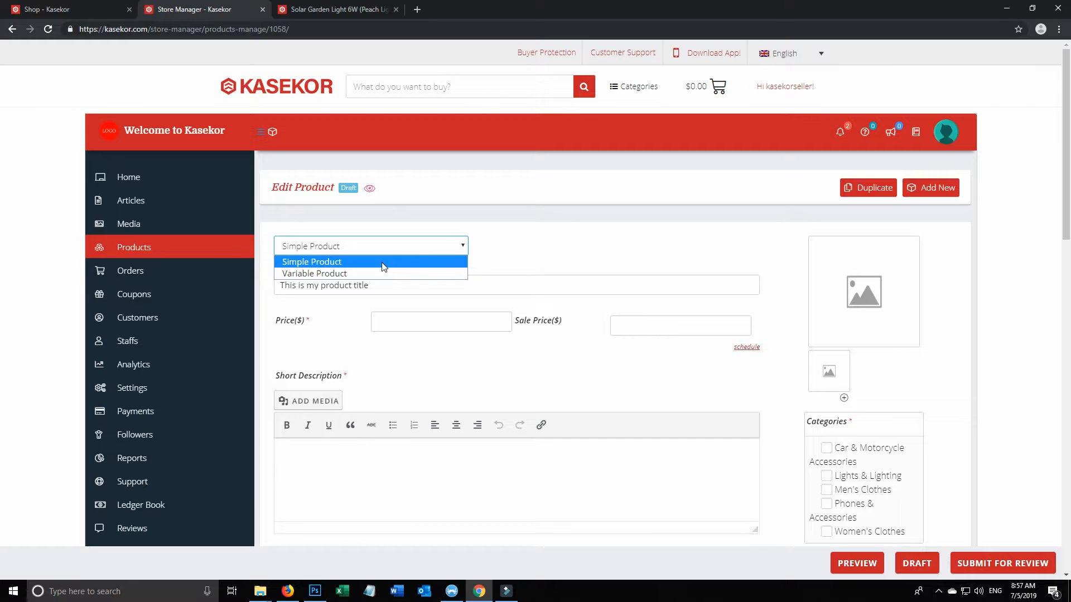
left_click(328, 268)
Replace the product title with "Large Men's T-Shirt with Car Design in Red"
left_click_drag(385, 287, 249, 292)
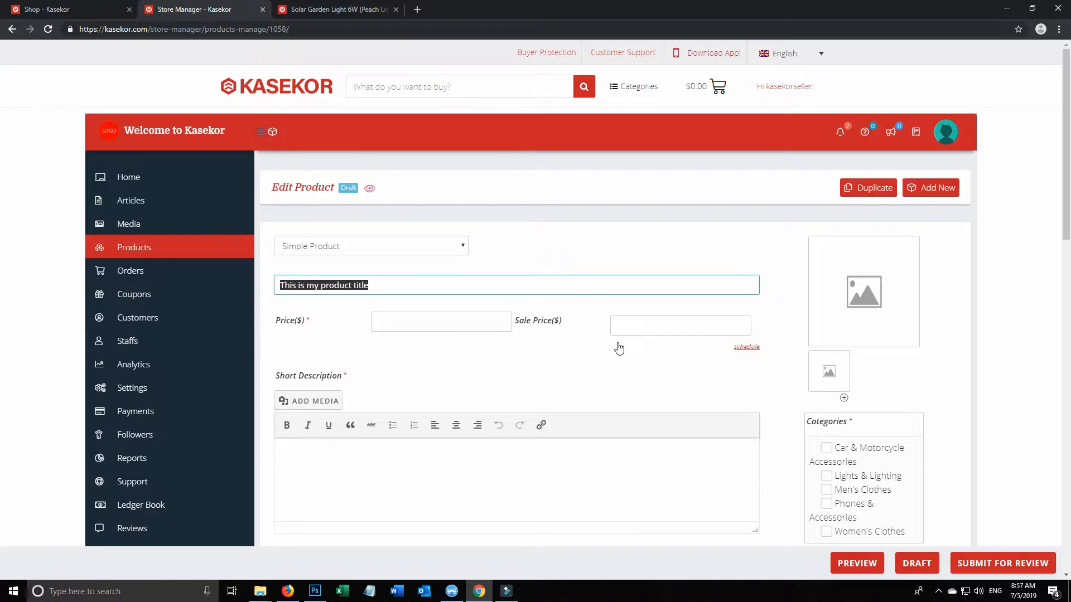
type("L")
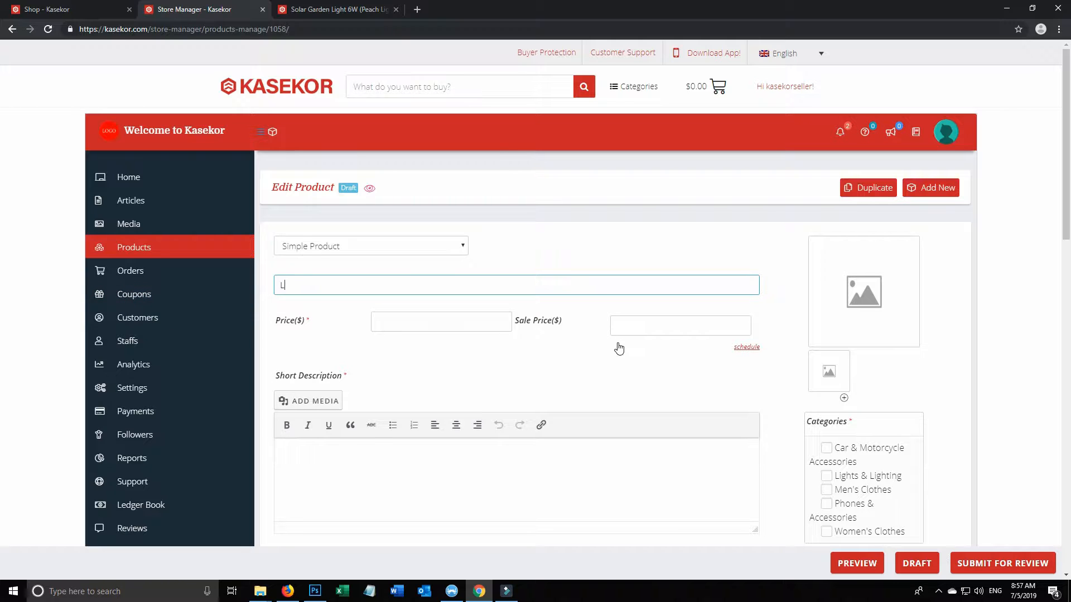
type("arge Men's T-Shirt with Car Design in Red")
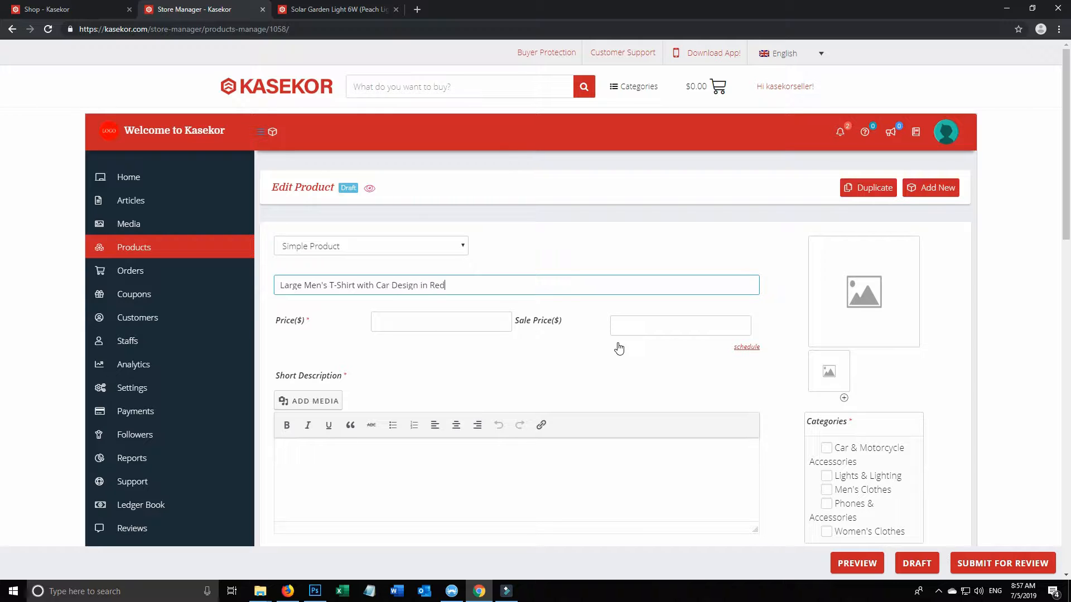
double_click(292, 285)
double_click(326, 288)
double_click(340, 287)
left_click_drag(375, 283, 455, 288)
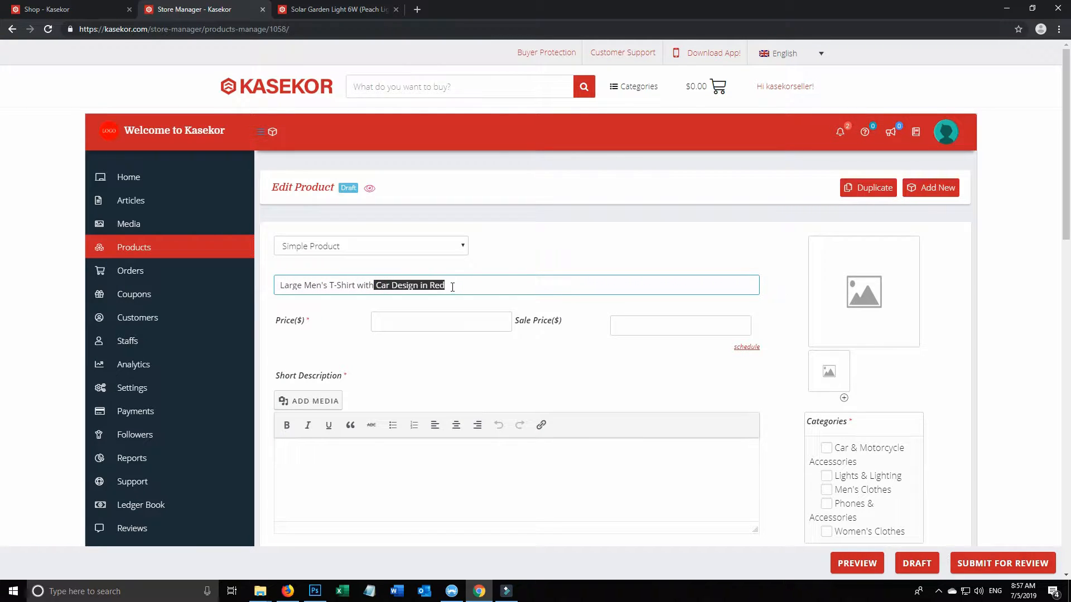
left_click(452, 286)
Set the product's price to $15 and its sale price to $10
left_click(409, 321)
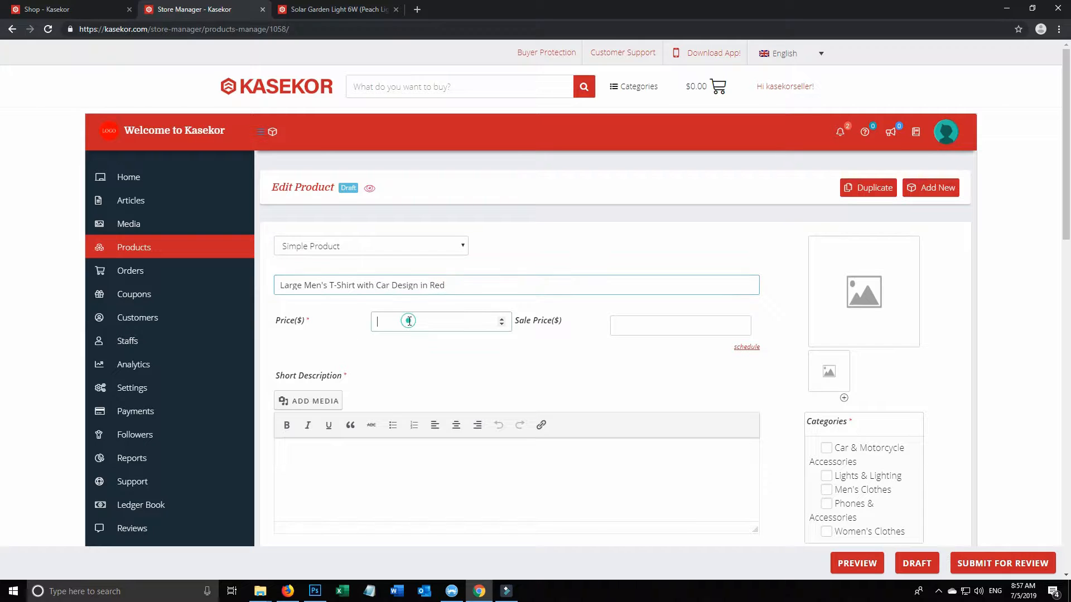
type("15")
key("Tab")
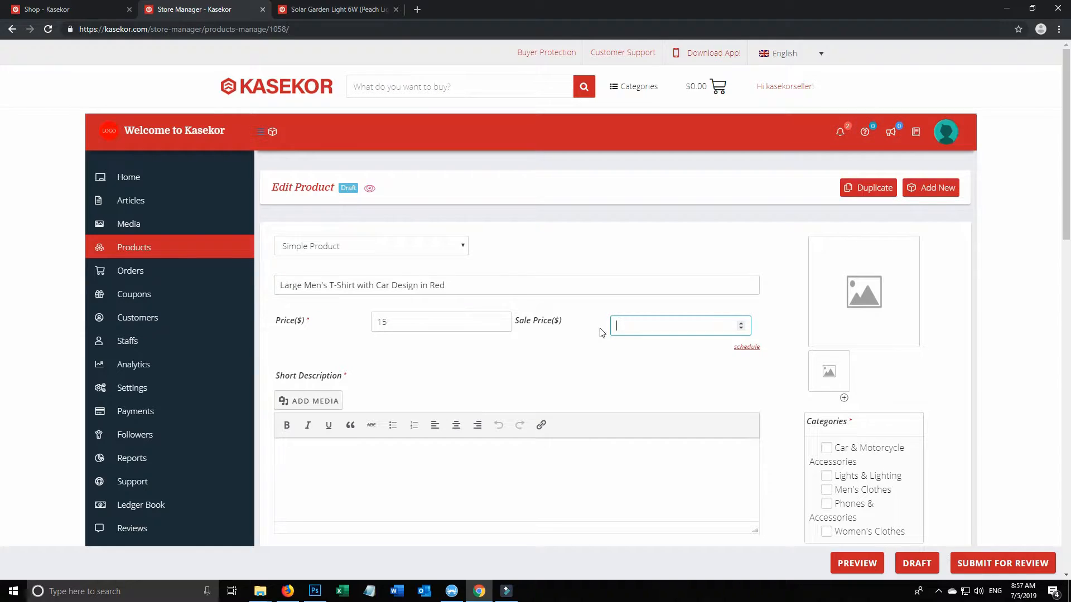
type("10")
Schedule the sale price to run from 2019-08-01 up to 2019-08-31
left_click(744, 347)
left_click(441, 367)
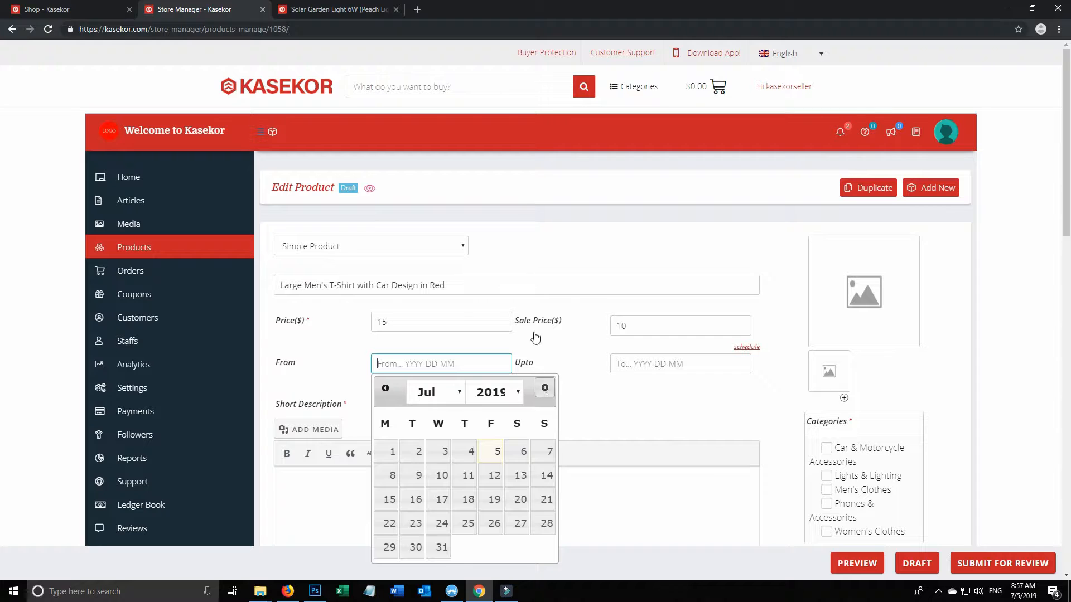
left_click(545, 388)
left_click(470, 452)
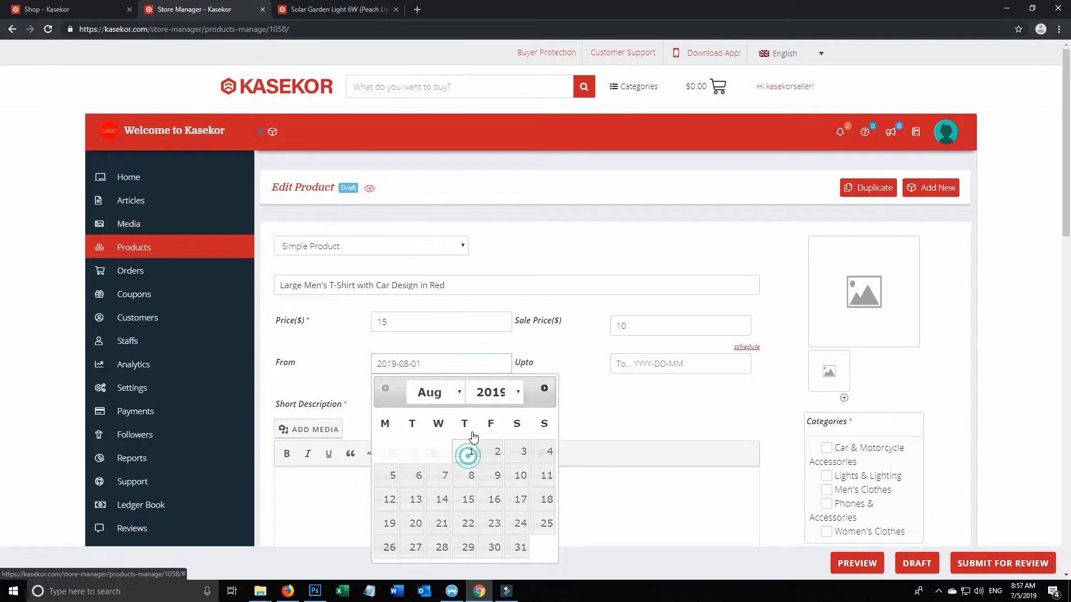
left_click(679, 362)
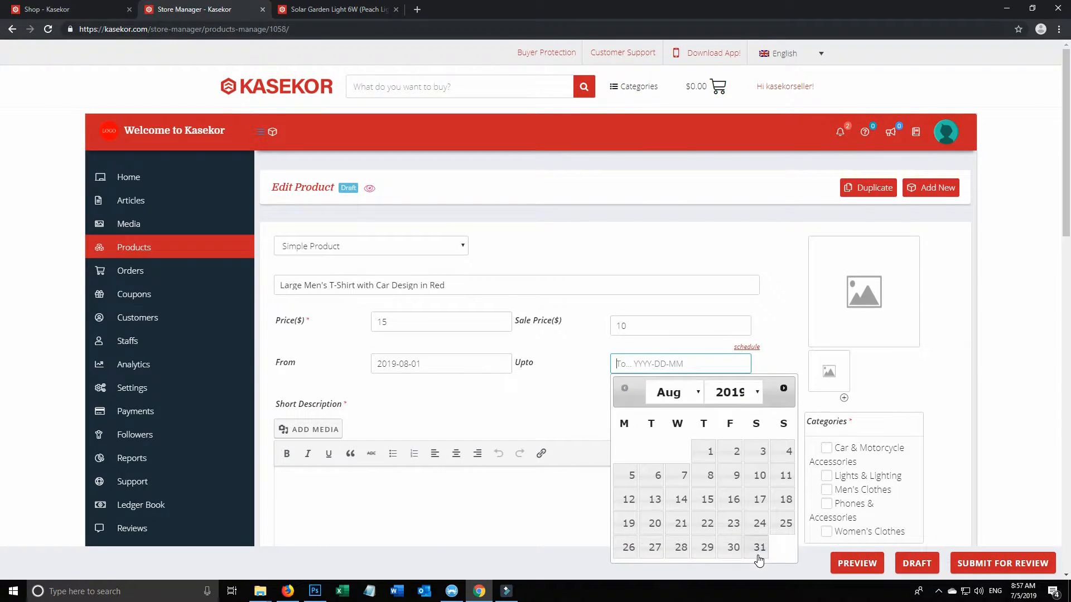
left_click(759, 547)
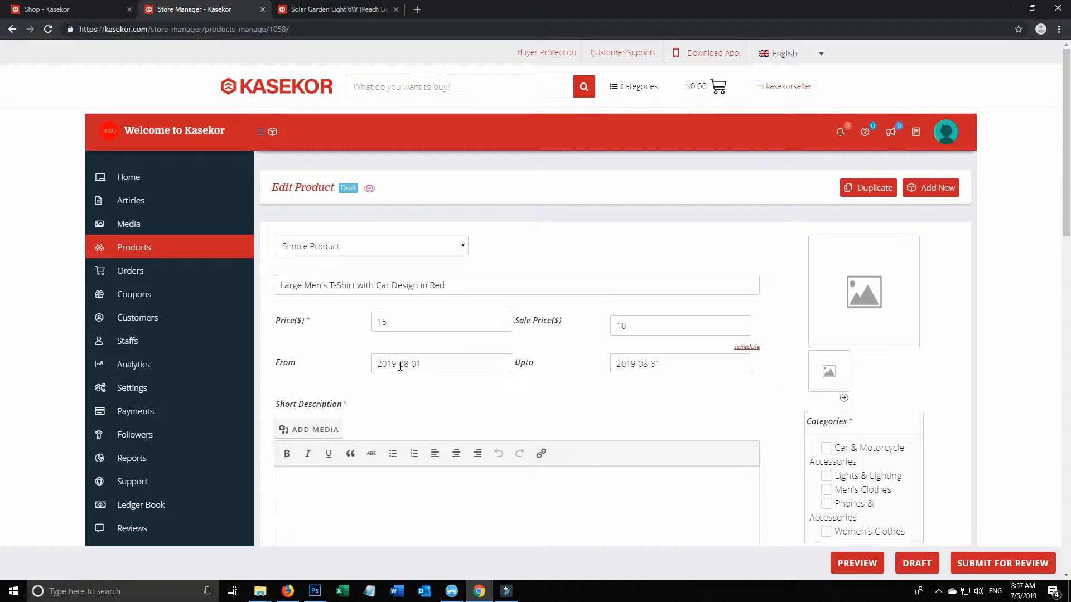
double_click(629, 326)
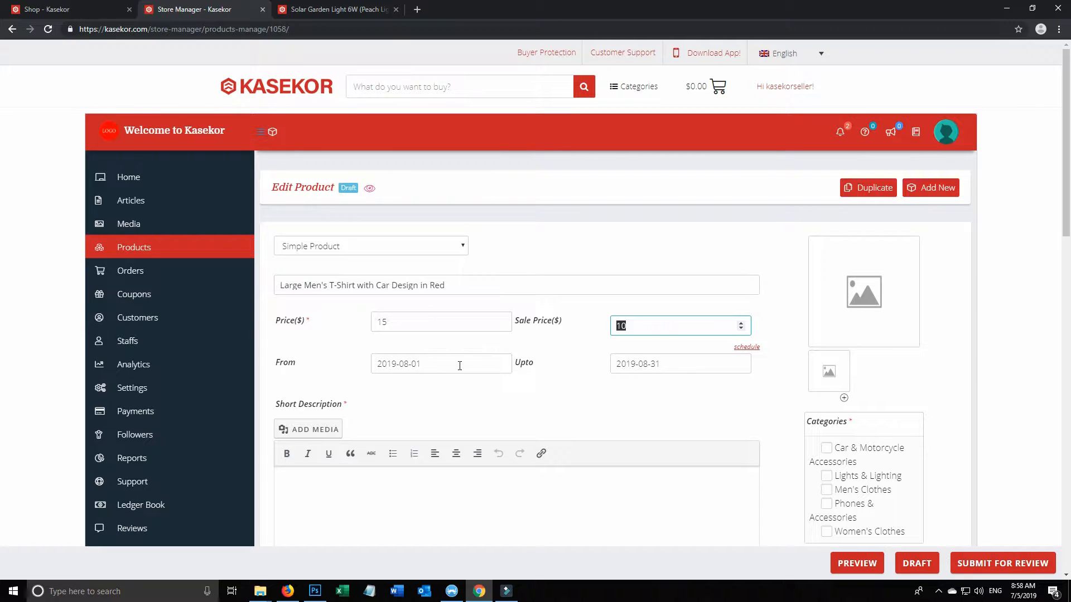
Examine the short description, full description and product parameters on the Solar Garden Light 6W page as a listing example
scroll(472, 180, "down", 4)
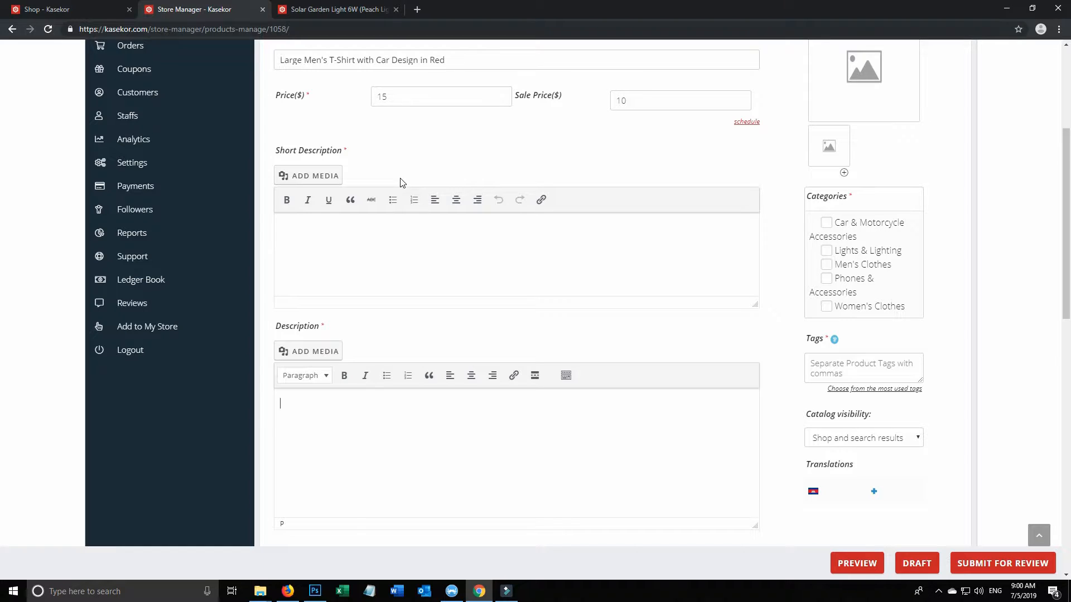
left_click(346, 9)
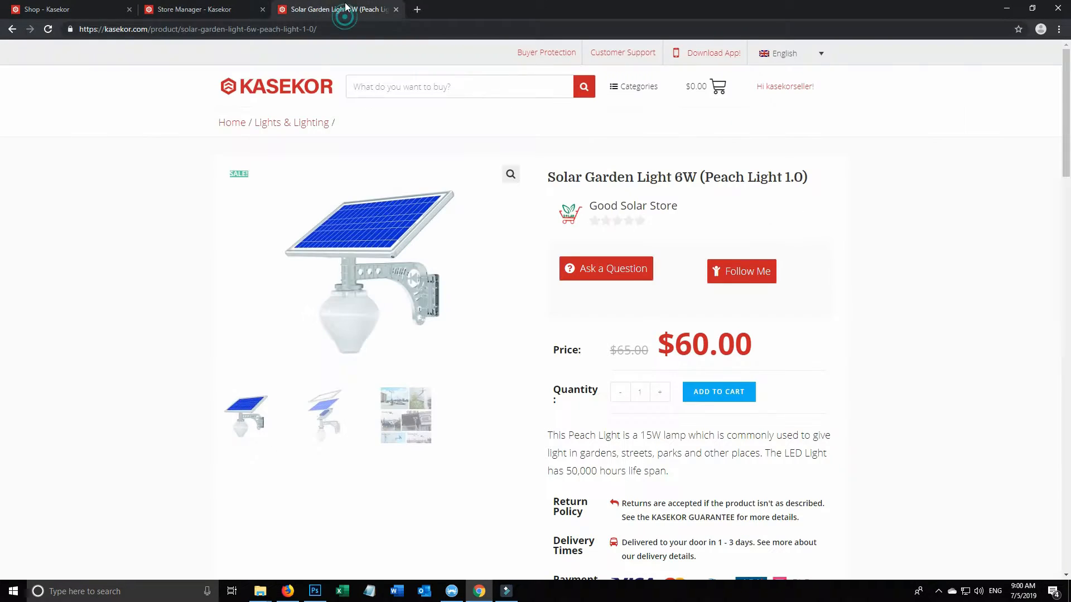
scroll(650, 283, "down", 3)
left_click_drag(679, 284, 547, 248)
scroll(548, 249, "down", 8)
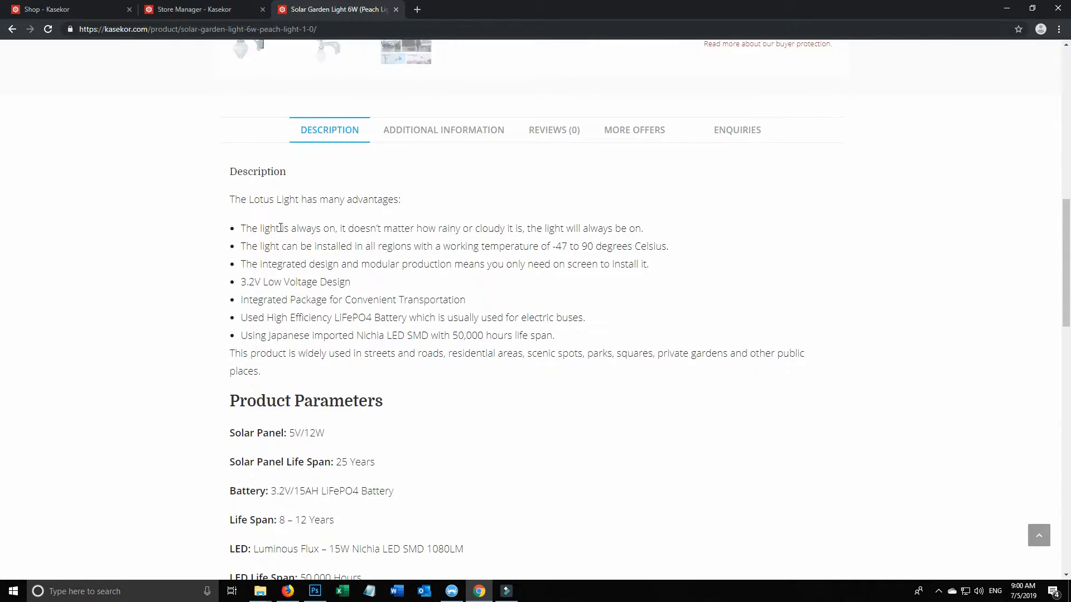
scroll(281, 240, "down", 11)
scroll(283, 257, "up", 1)
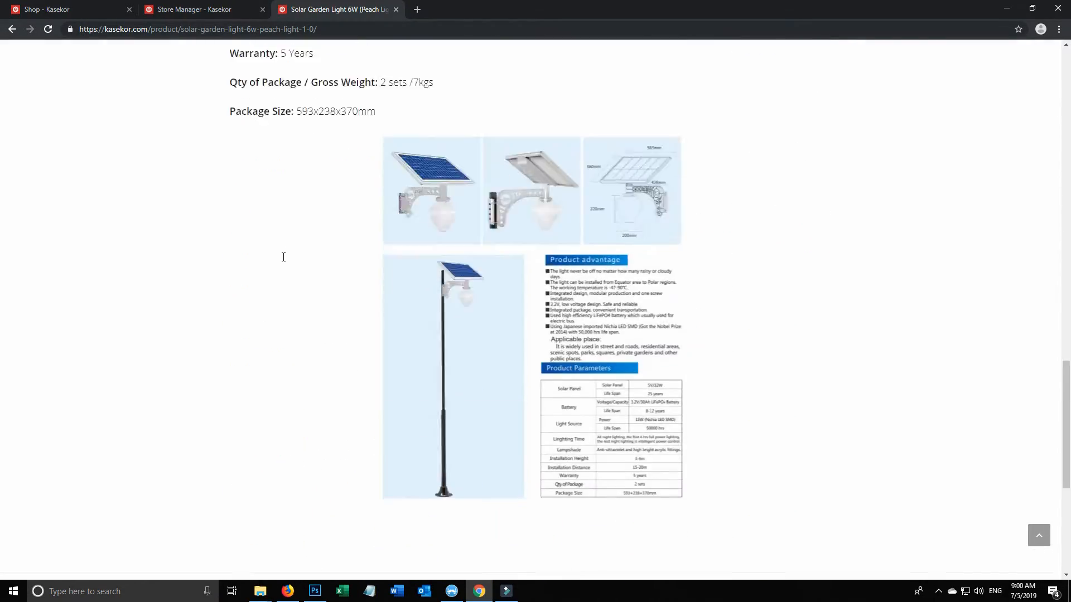
scroll(283, 257, "up", 13)
scroll(282, 256, "down", 6)
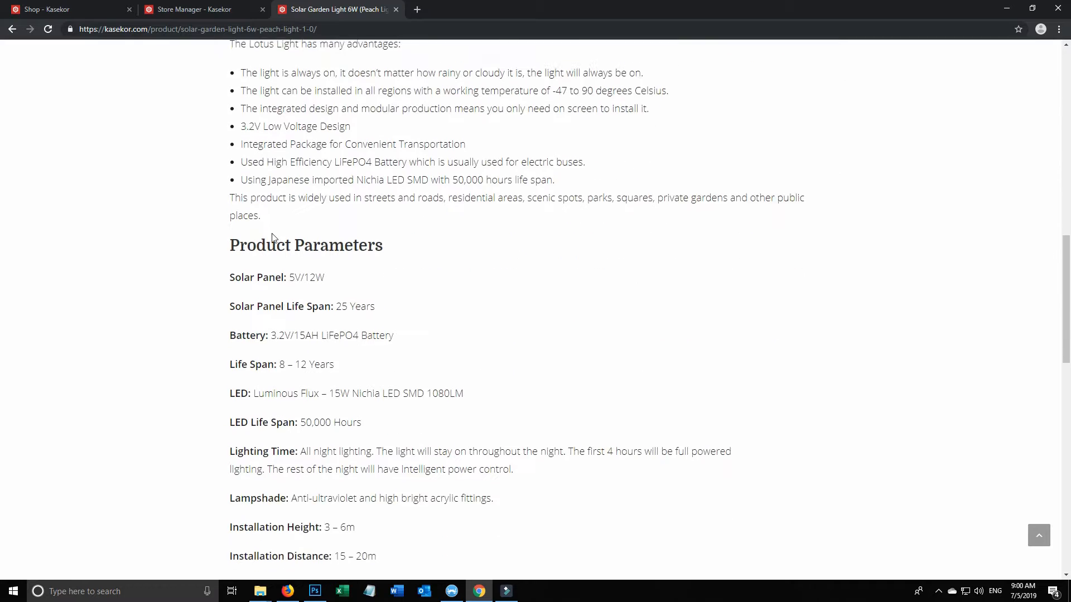
scroll(273, 238, "down", 2)
left_click_drag(241, 176, 304, 369)
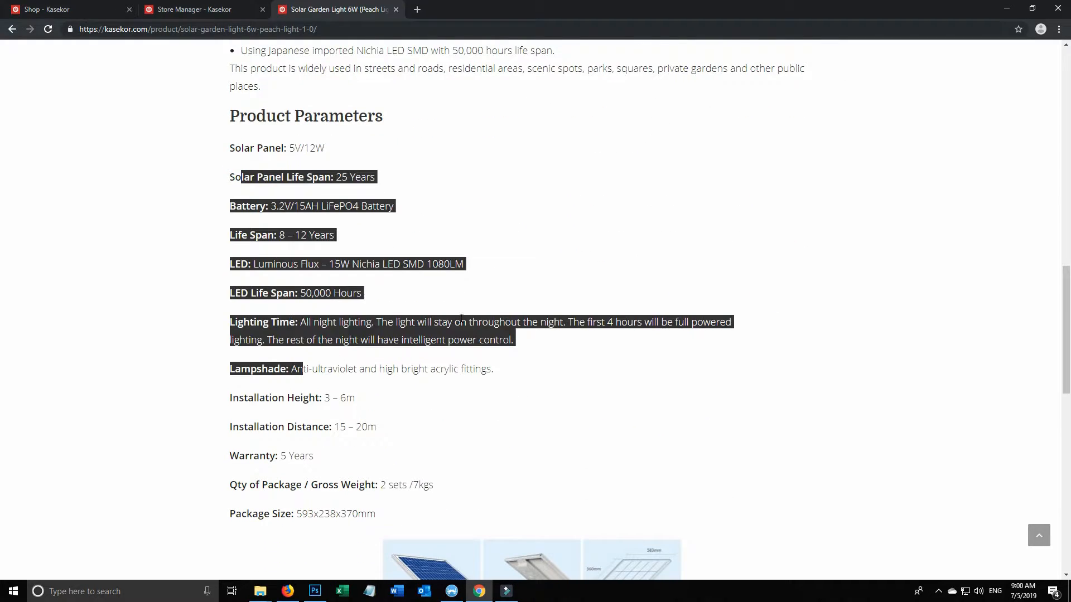
scroll(463, 250, "down", 8)
scroll(375, 291, "up", 20)
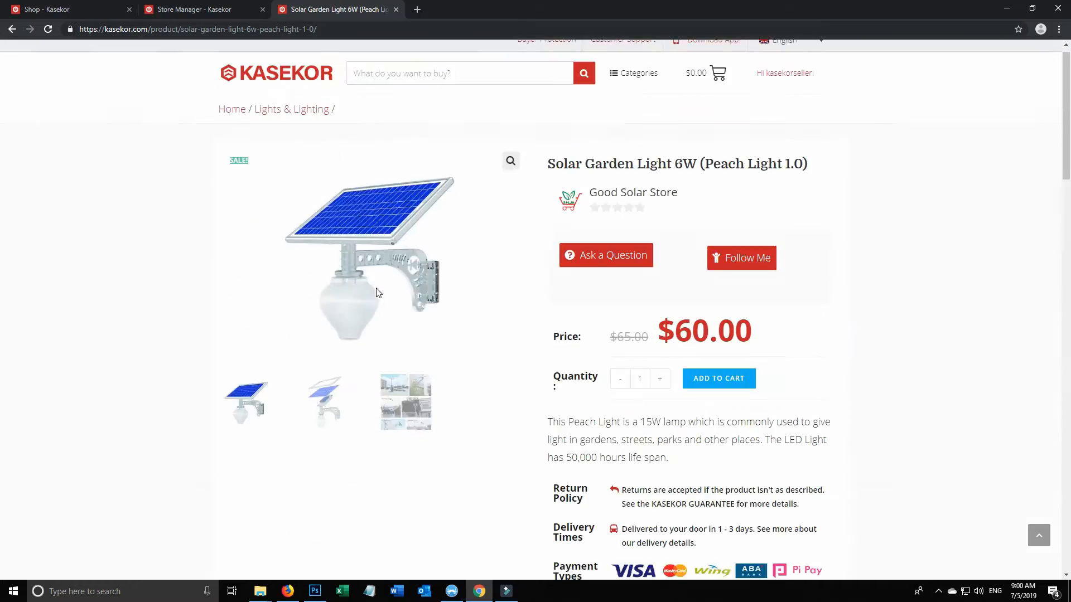
scroll(675, 296, "down", 2)
left_click(677, 347)
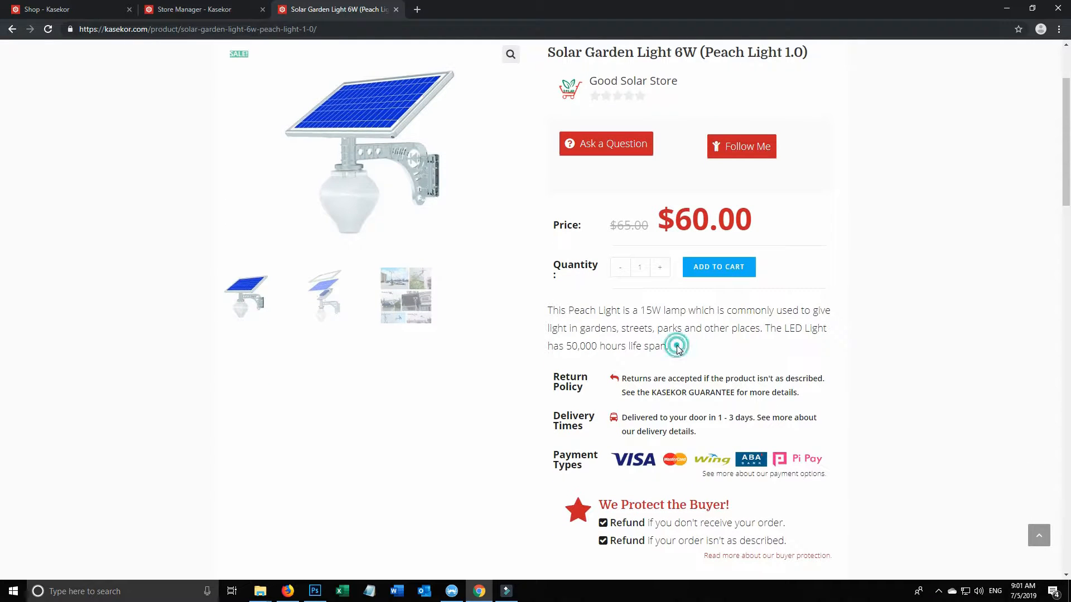
Back in the T-shirt draft, enter the short description "This is my short description." and the description "This is my long description."
left_click(191, 9)
left_click(332, 241)
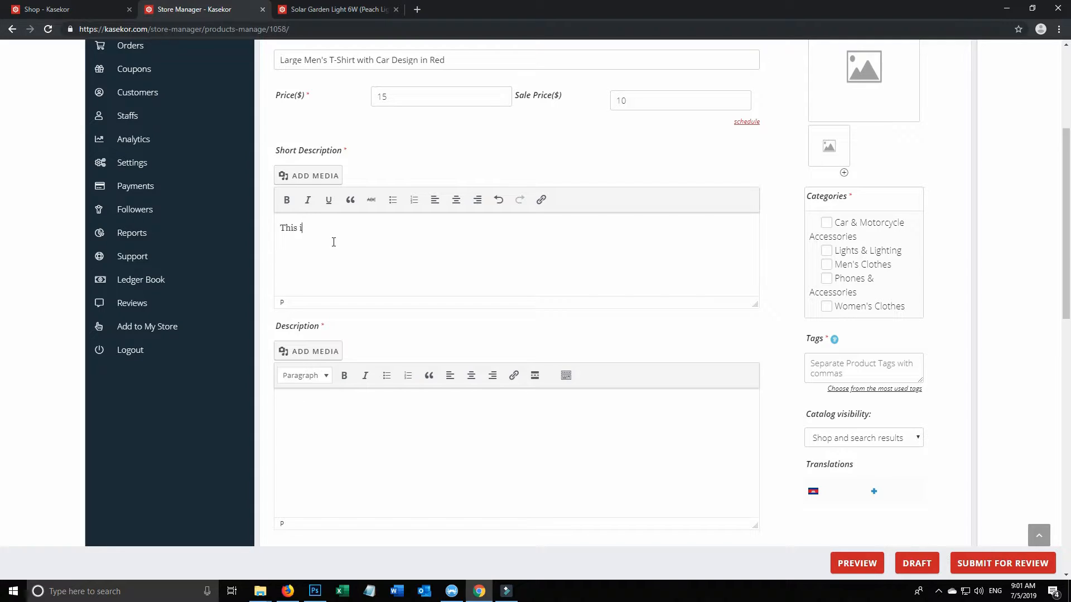
type("short description.")
key("Tab")
key("Tab")
type("This is")
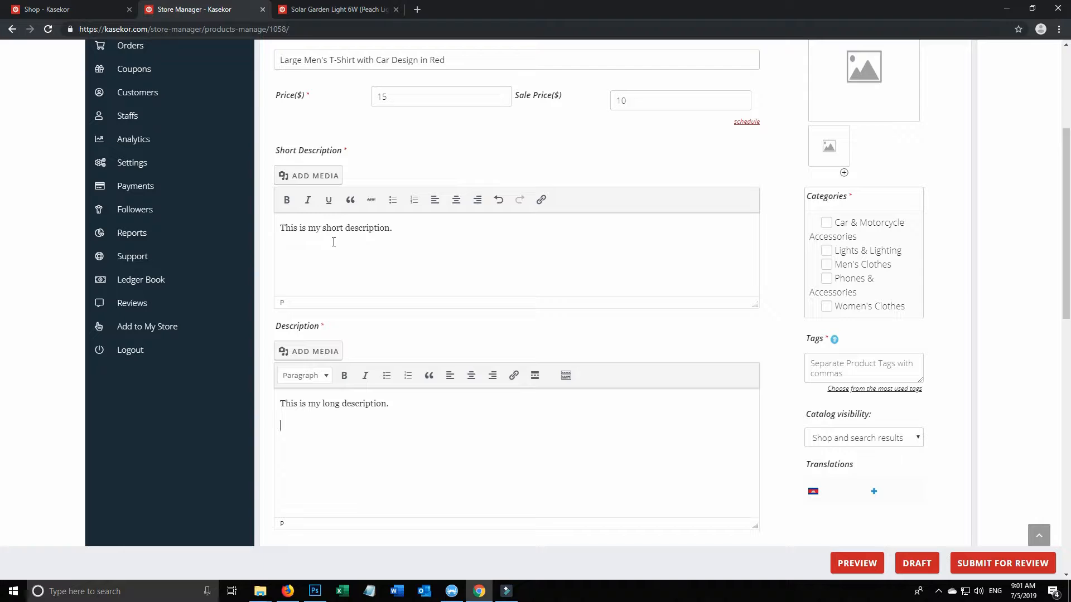
Upload product-image-1 from the Documents folder to the media library and insert it into the product's long description
left_click(311, 351)
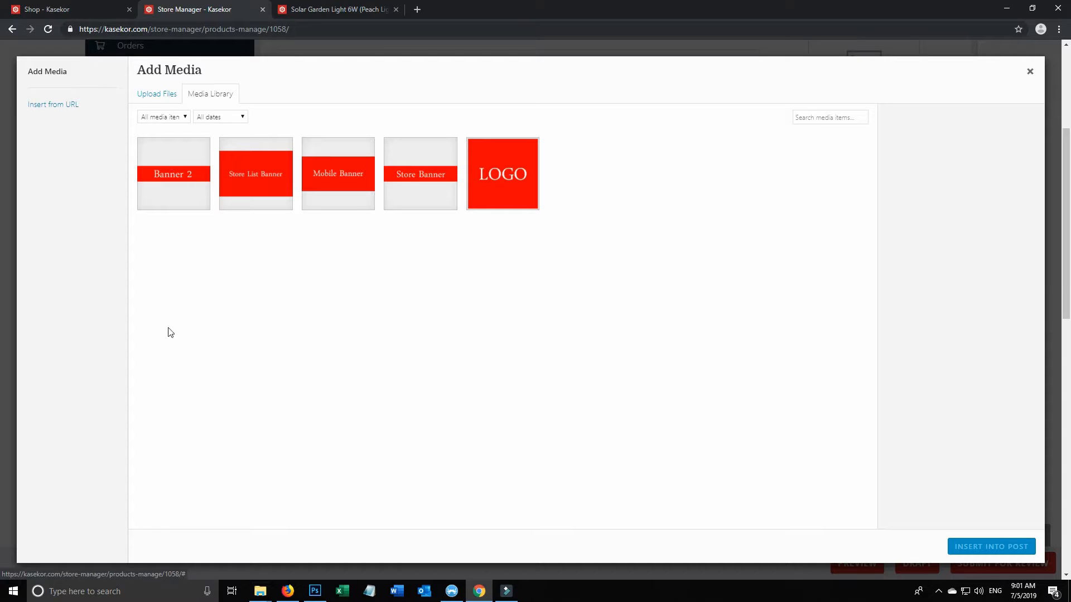
left_click(260, 591)
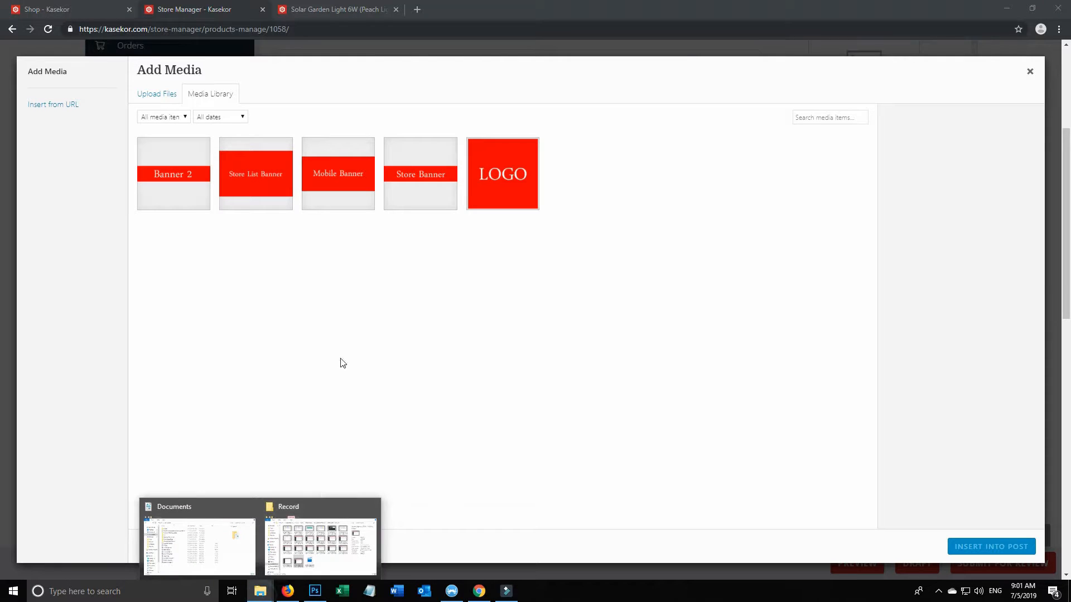
left_click(202, 542)
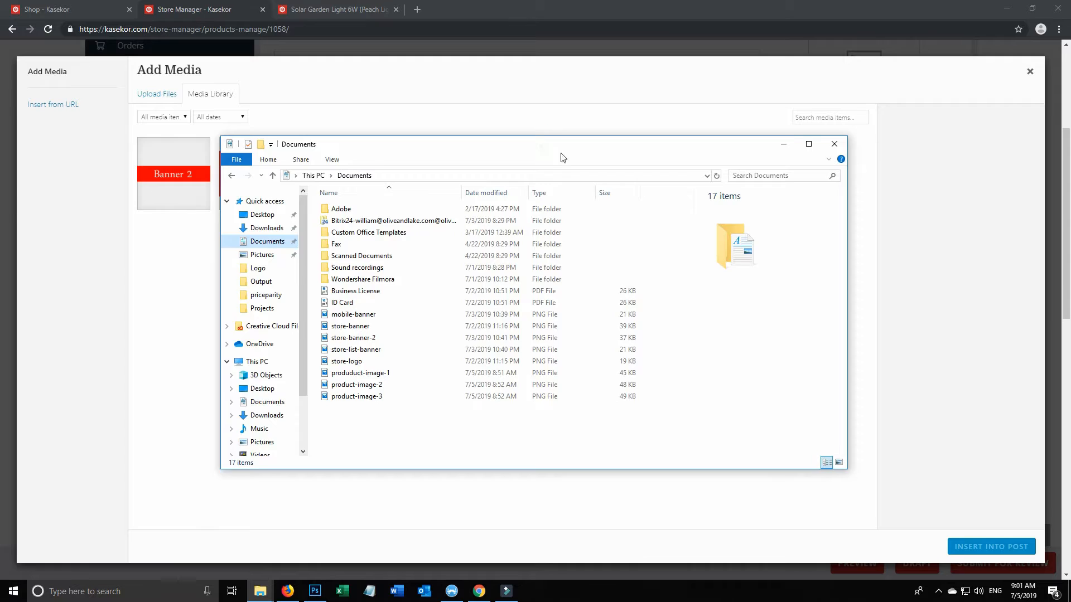
left_click_drag(541, 148, 1070, 178)
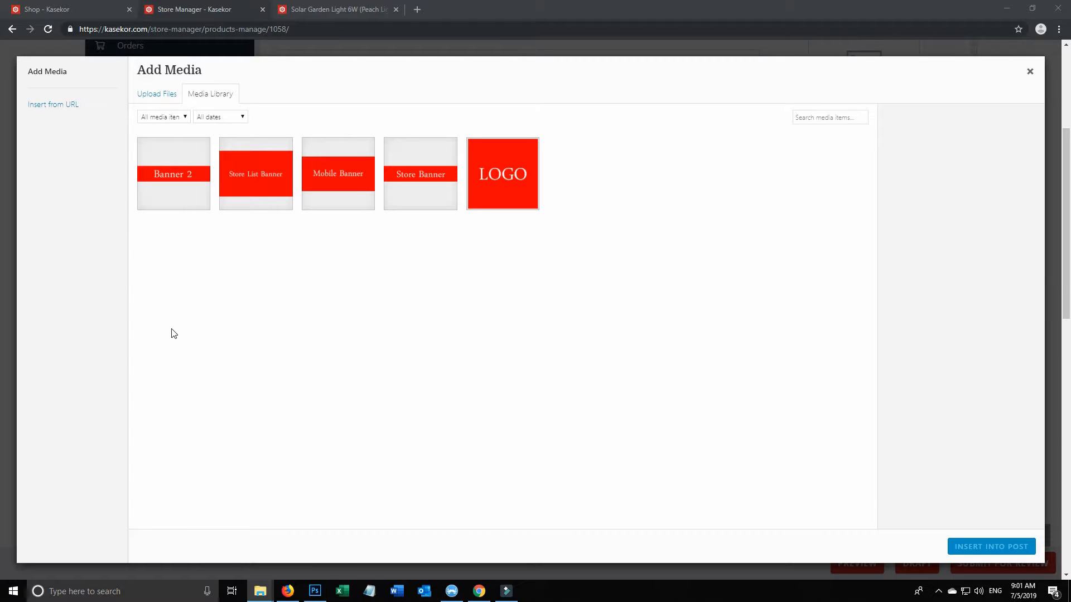
left_click_drag(732, 313, 512, 294)
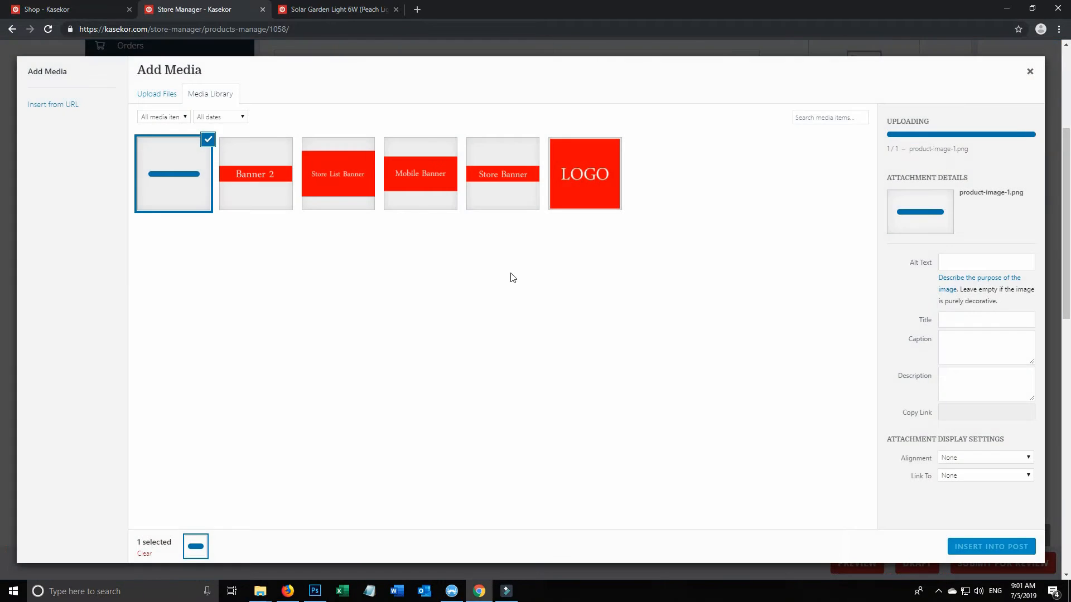
left_click(990, 546)
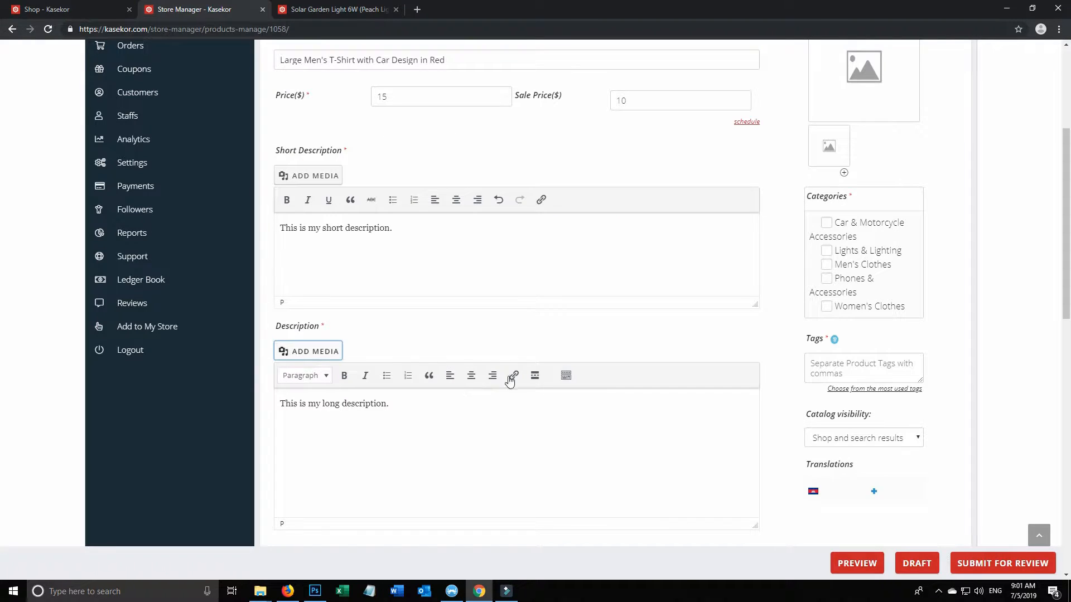
Try different alignments for the Image 1 picture in the long description and settle on centre alignment
left_click(373, 402)
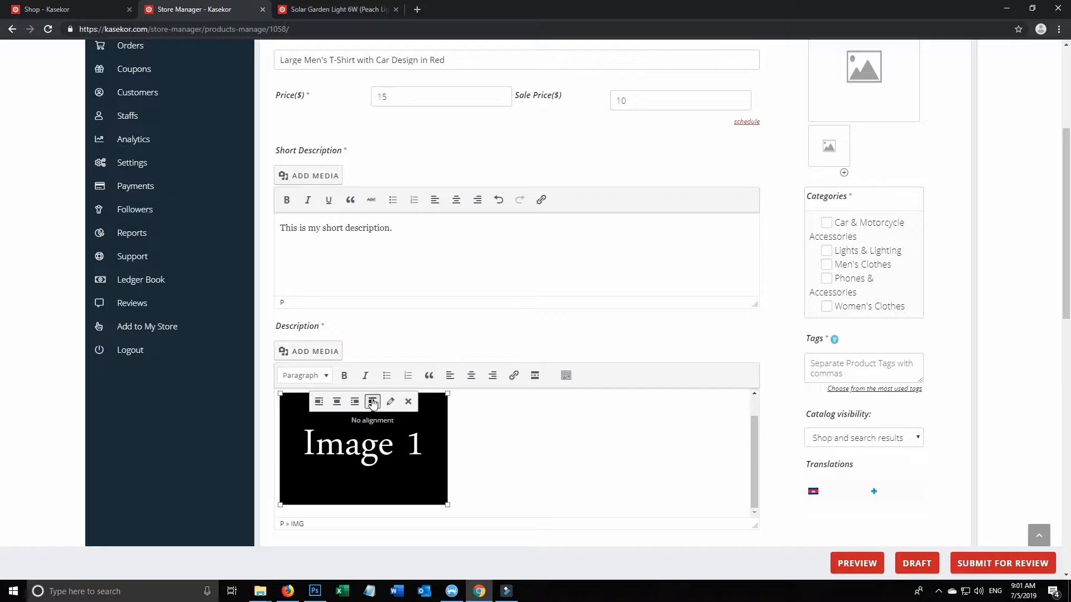
left_click(337, 401)
left_click(468, 403)
left_click(337, 401)
left_click(502, 403)
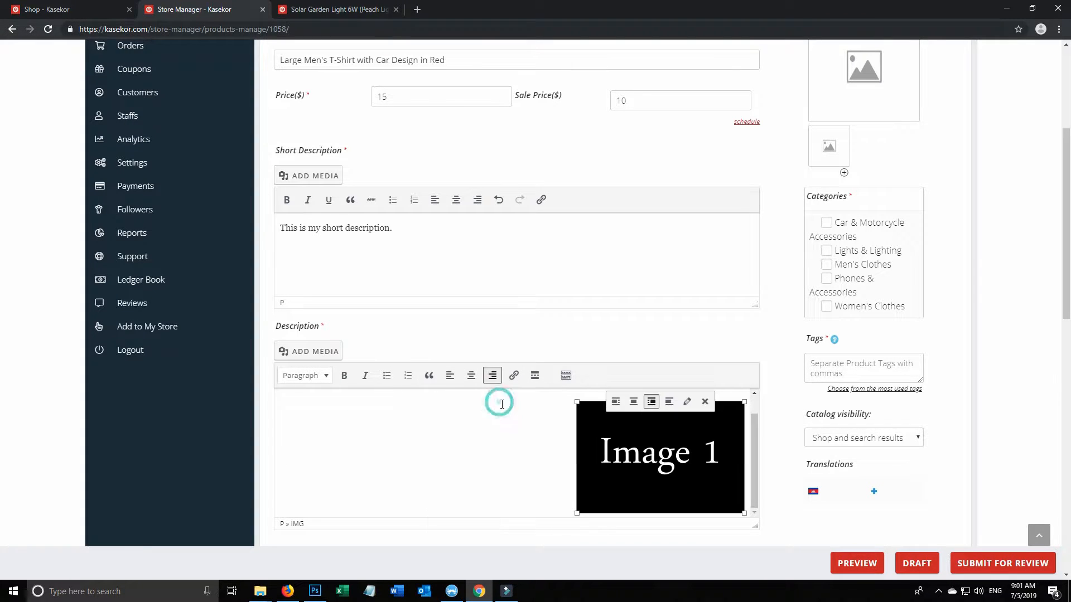
left_click(633, 401)
Set the description image's display size to Full Size – 1200 × 800 in its image details
left_click(539, 403)
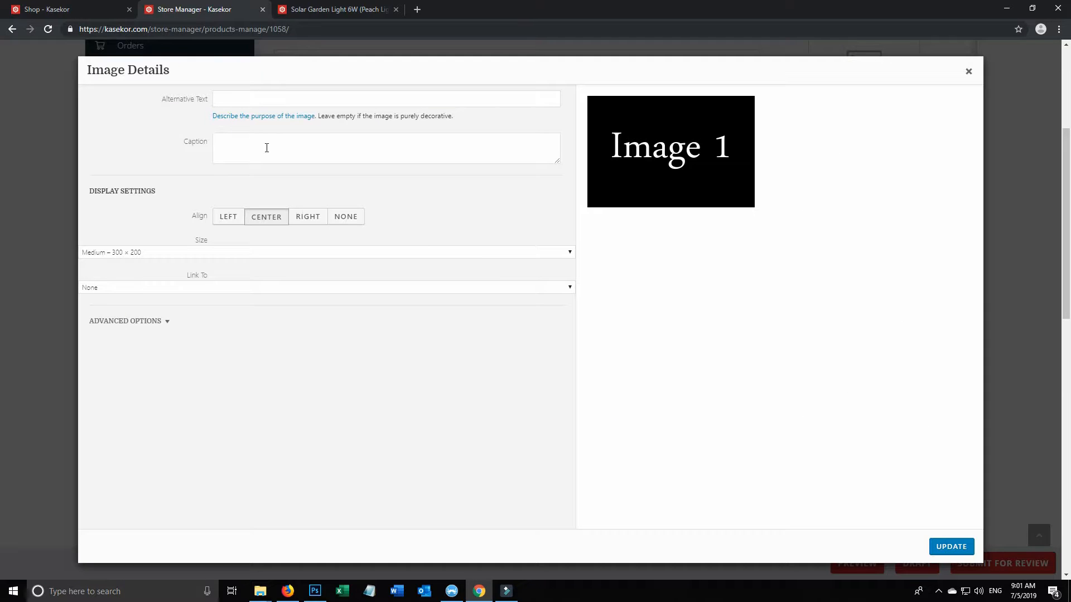
double_click(163, 252)
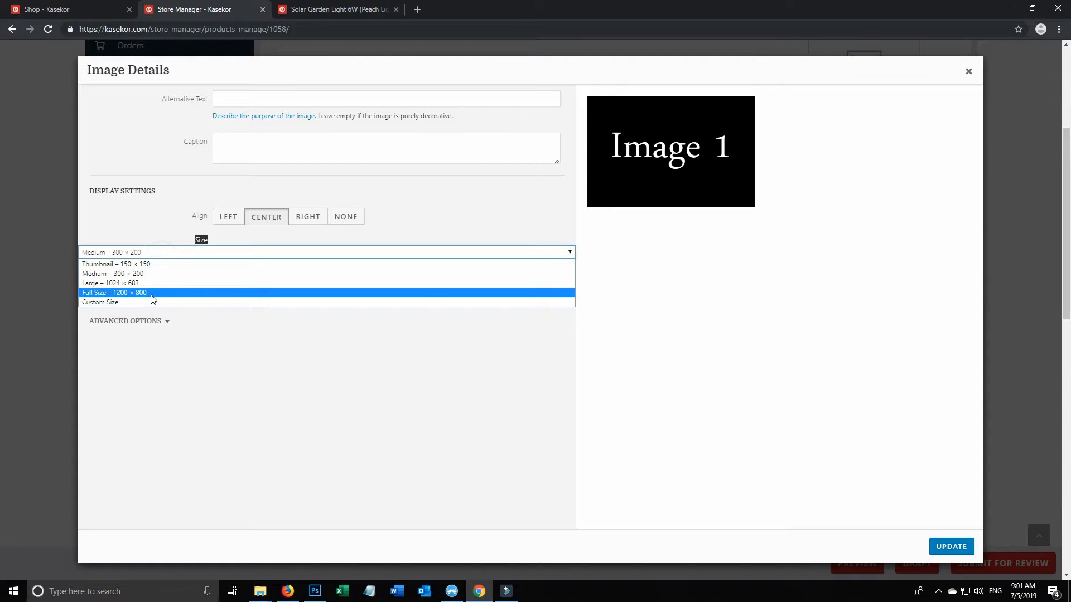
left_click(149, 302)
left_click(951, 547)
Save the T-shirt product as a draft and open its preview page
scroll(734, 400, "down", 6)
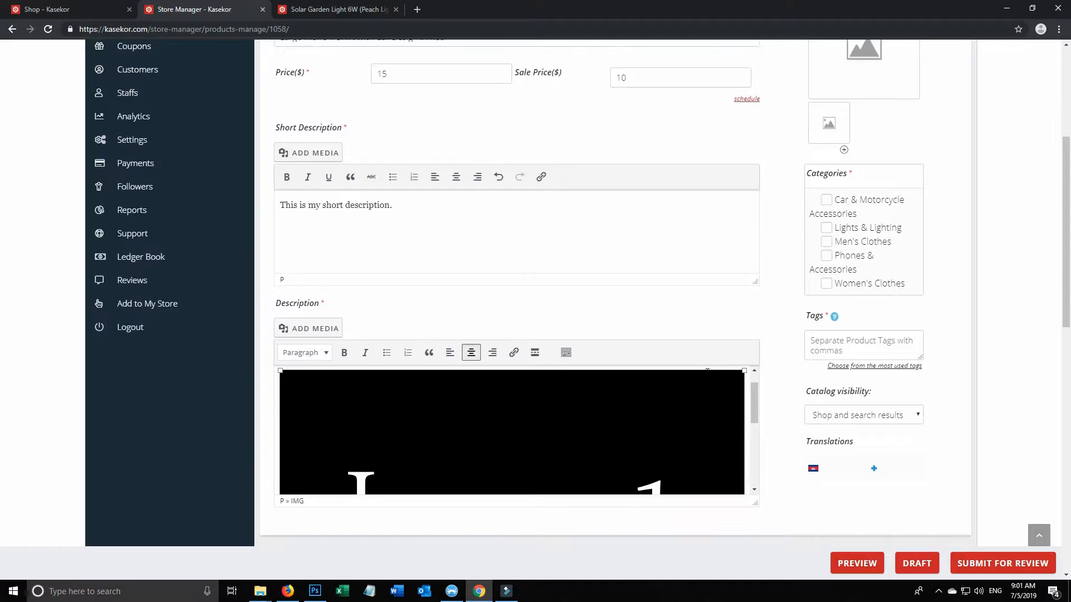
scroll(732, 387, "up", 10)
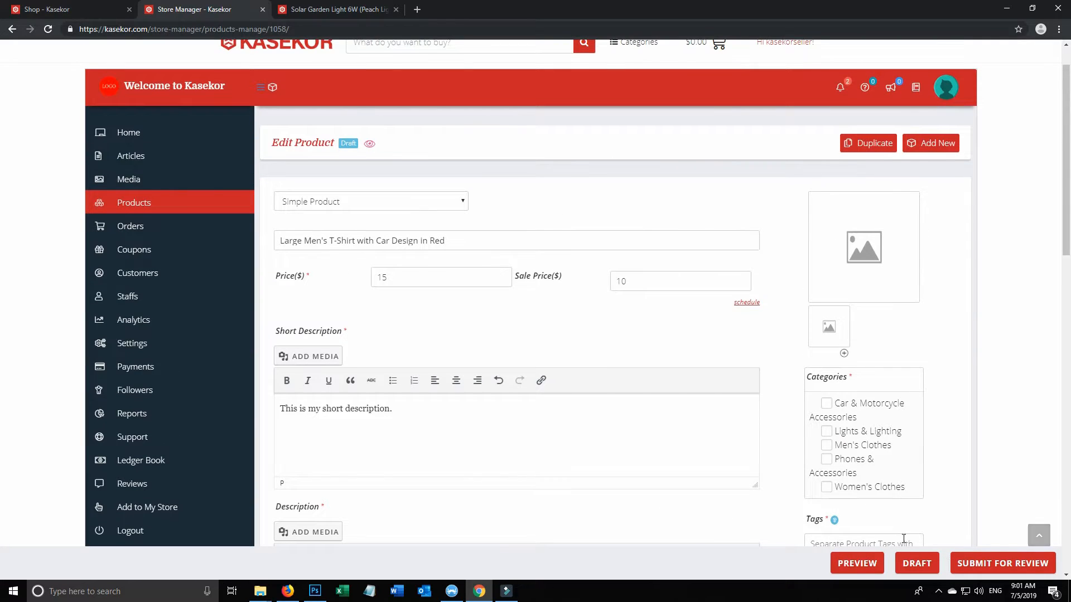
left_click(915, 563)
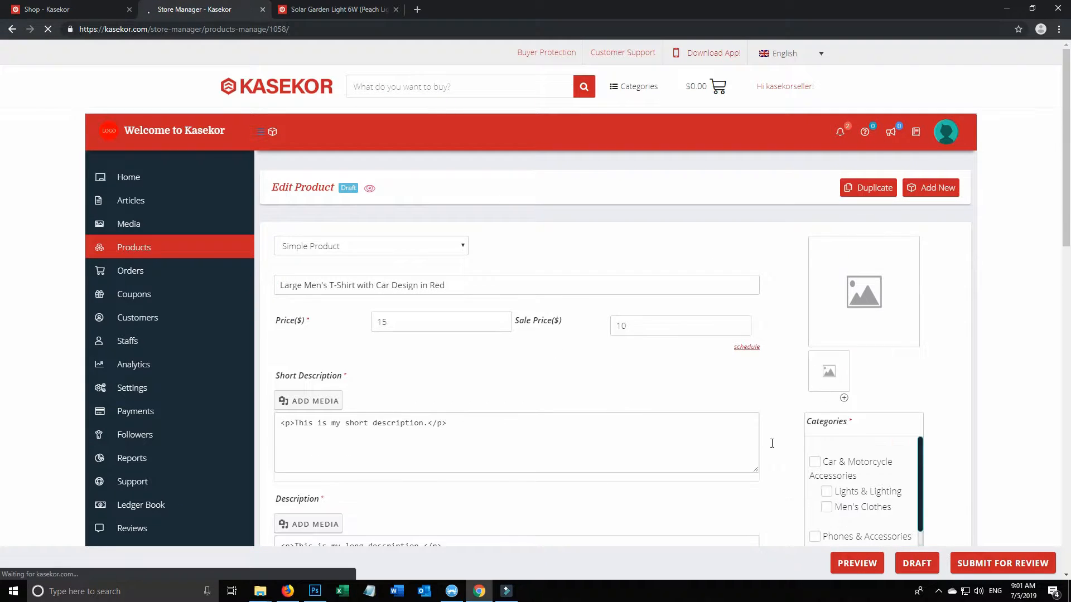
left_click(845, 564)
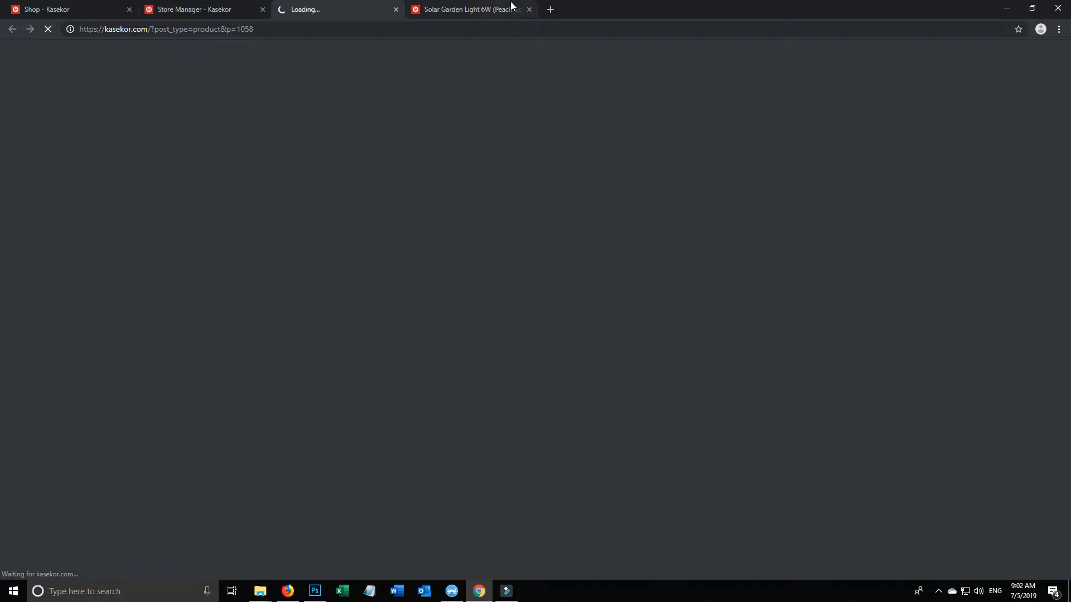
Close the Solar Garden Light page, review the short description, long description and image in the T-shirt preview, and close the preview
left_click(529, 10)
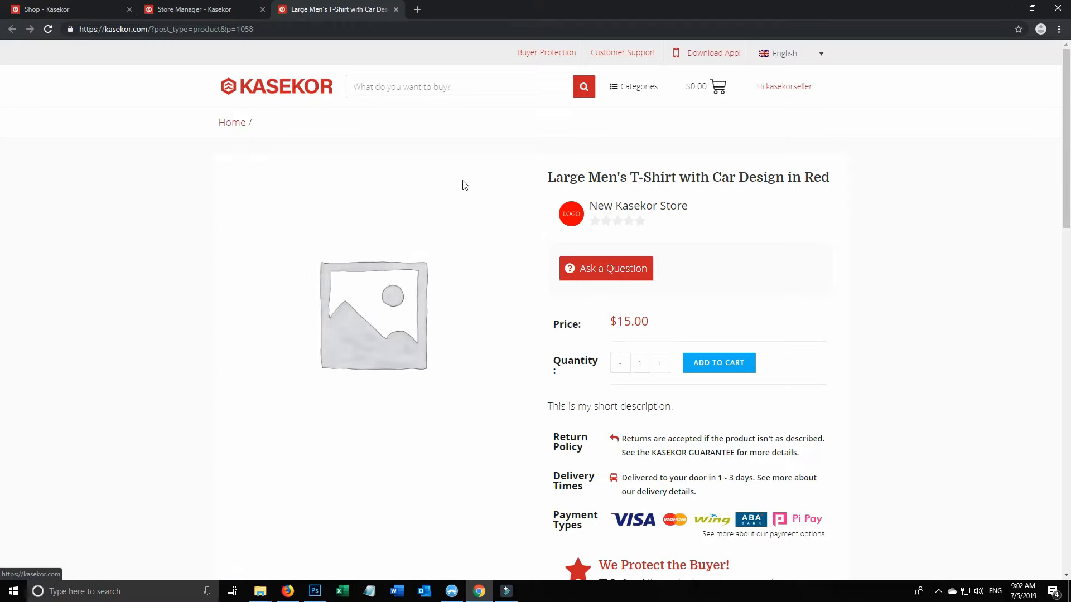
scroll(558, 324, "down", 2)
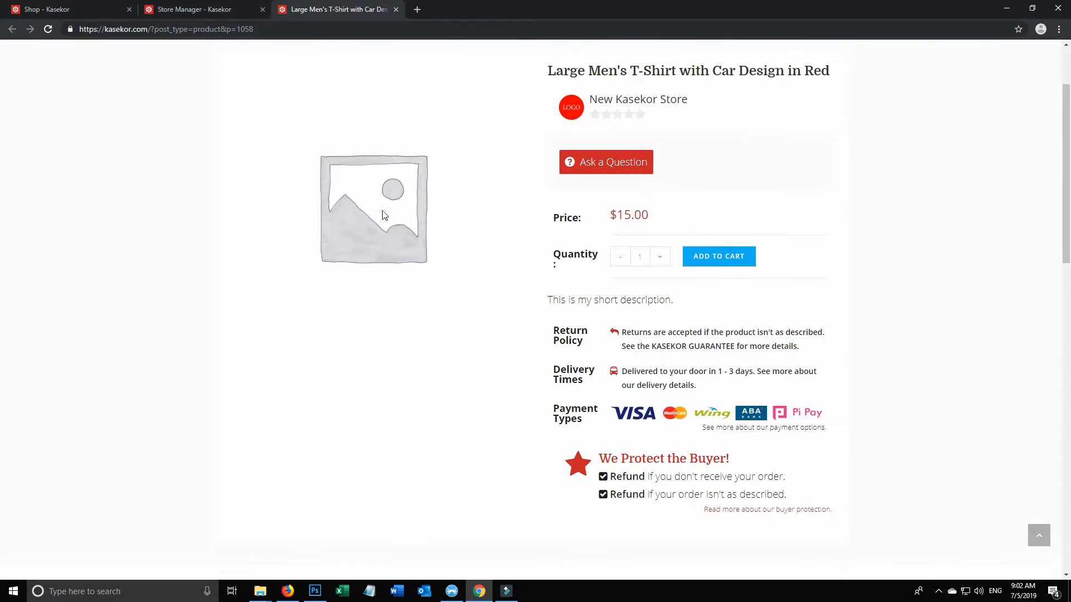
left_click_drag(548, 290, 700, 296)
scroll(531, 273, "down", 7)
left_click_drag(274, 240, 394, 245)
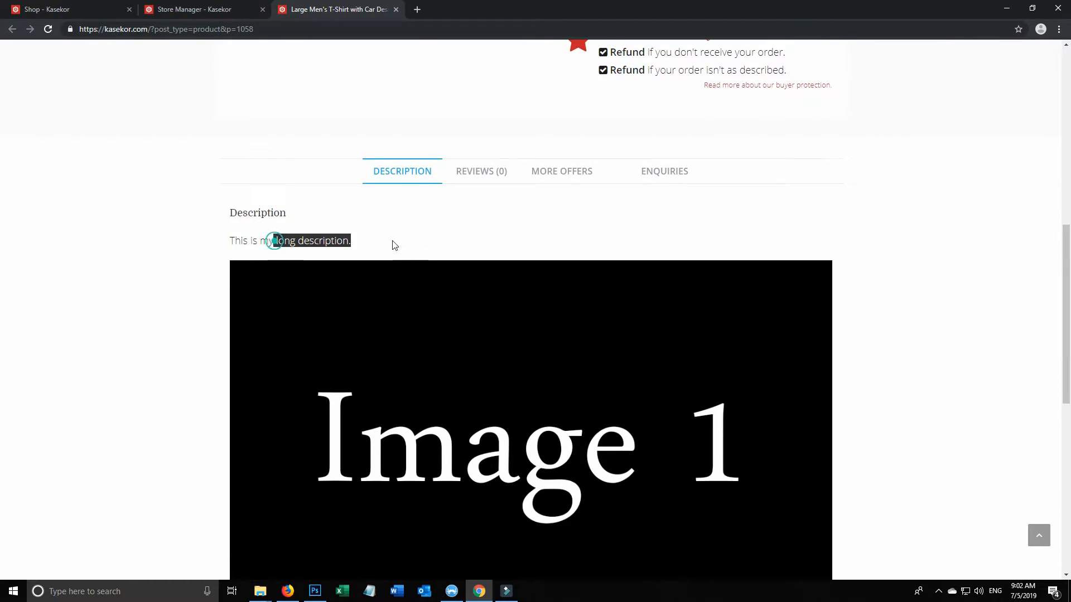
scroll(441, 262, "down", 6)
scroll(433, 251, "up", 11)
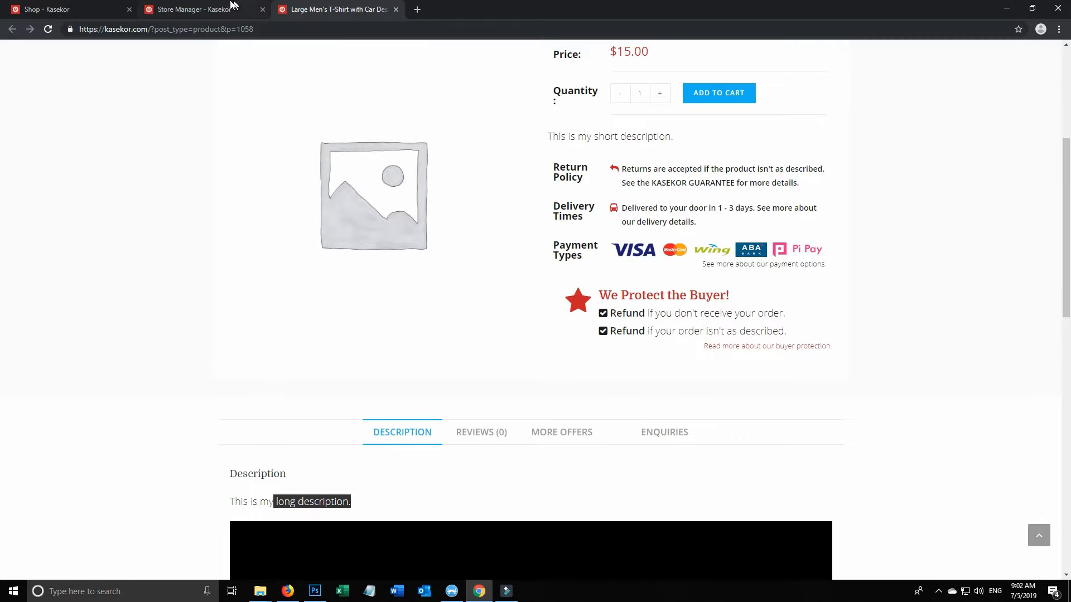
left_click(396, 10)
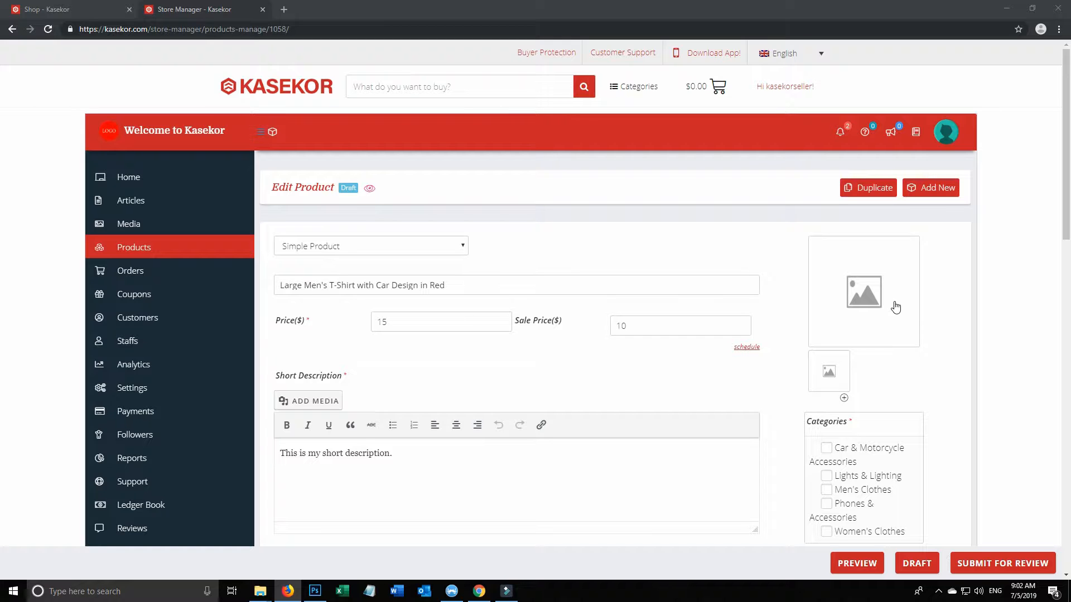
Open the main product image chooser and upload product-image-2 and product-image-3 from the Documents folder
scroll(896, 307, "down", 1)
scroll(896, 307, "up", 1)
left_click(865, 291)
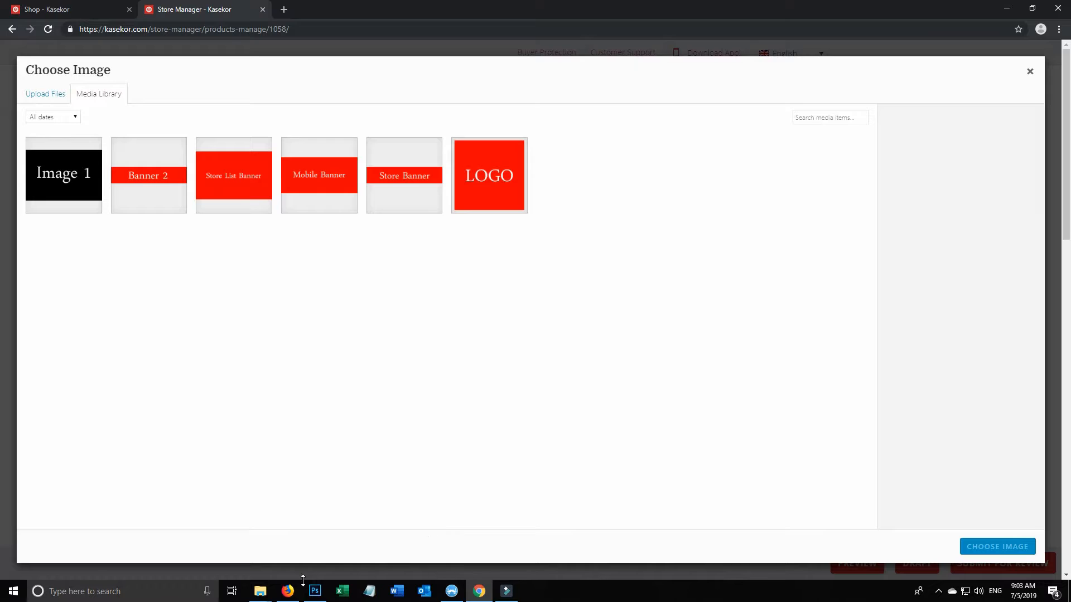
left_click(261, 591)
left_click(207, 527)
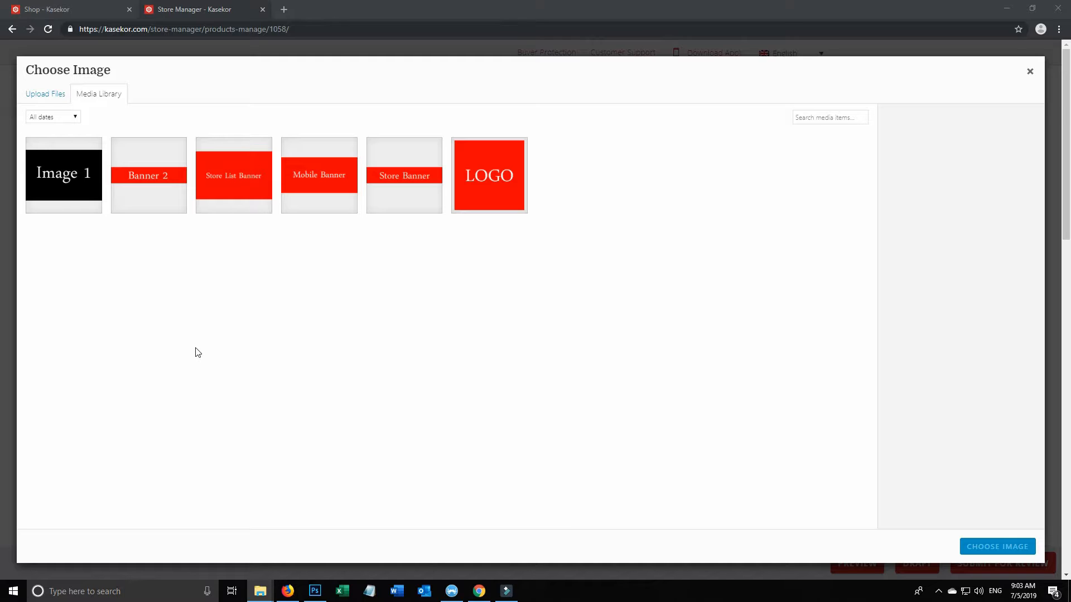
left_click_drag(197, 348, 335, 309)
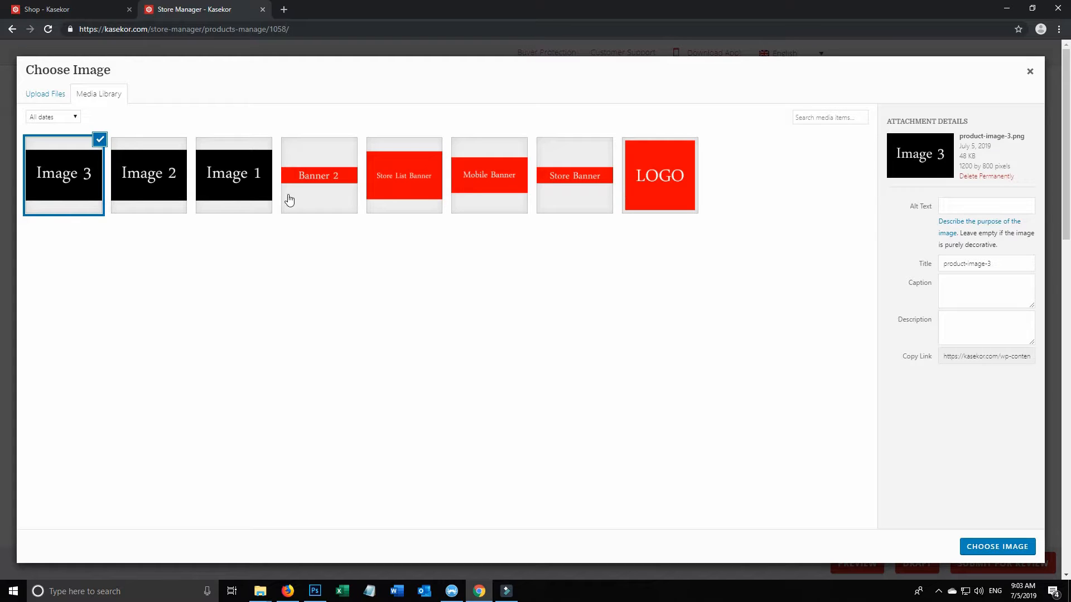
Set Image 2 as the main product image, with "My Product Image" as its alt text and title
left_click(157, 186)
left_click(70, 189)
left_click(131, 173)
left_click(973, 208)
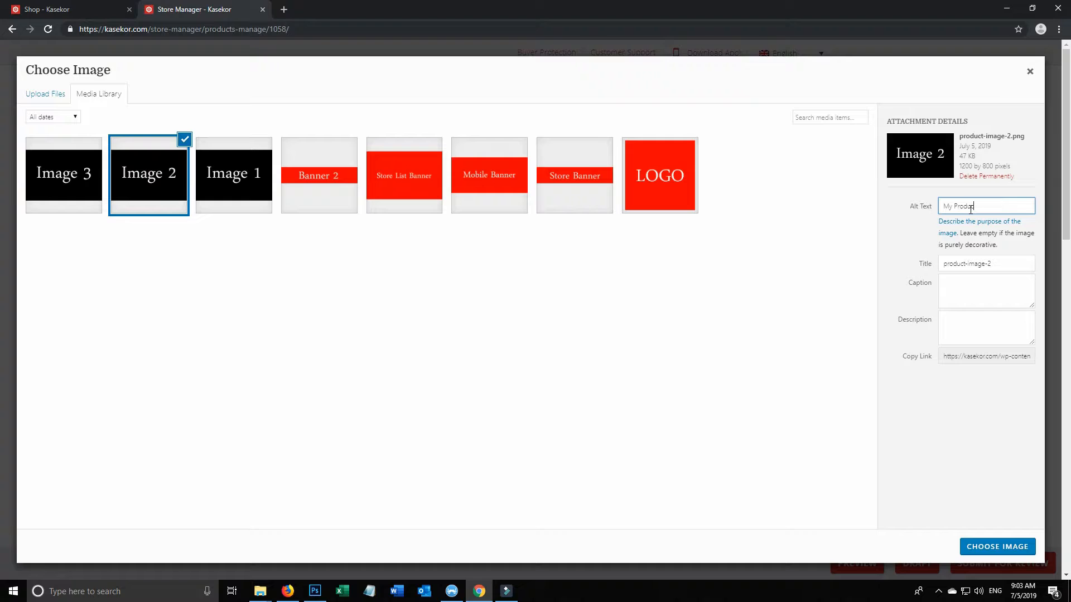
key("ctrl+a")
key("ctrl+c")
key("Tab")
key("ctrl+v")
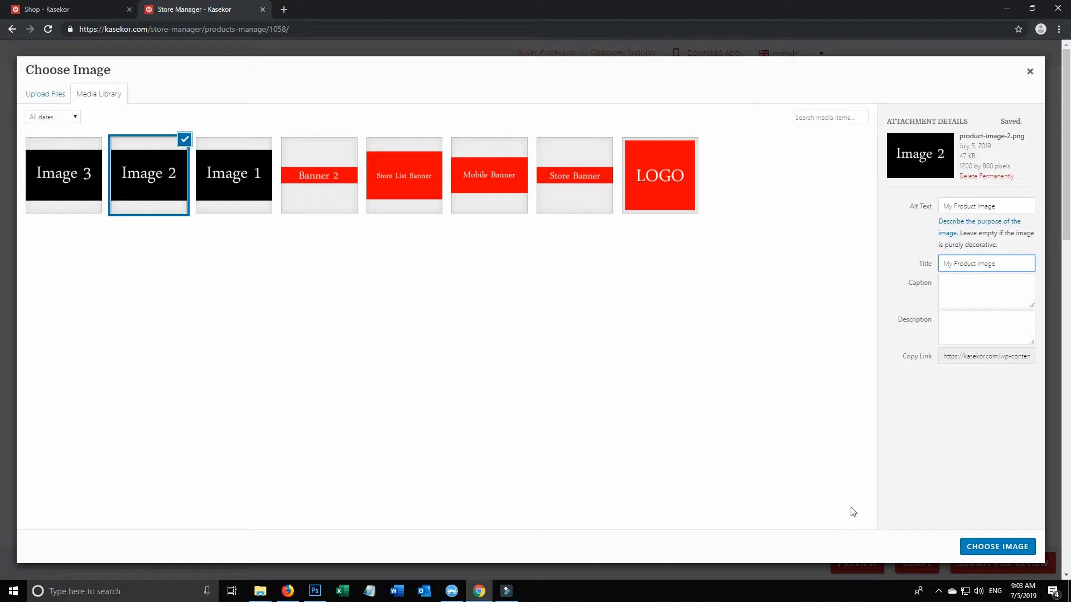
left_click(1004, 547)
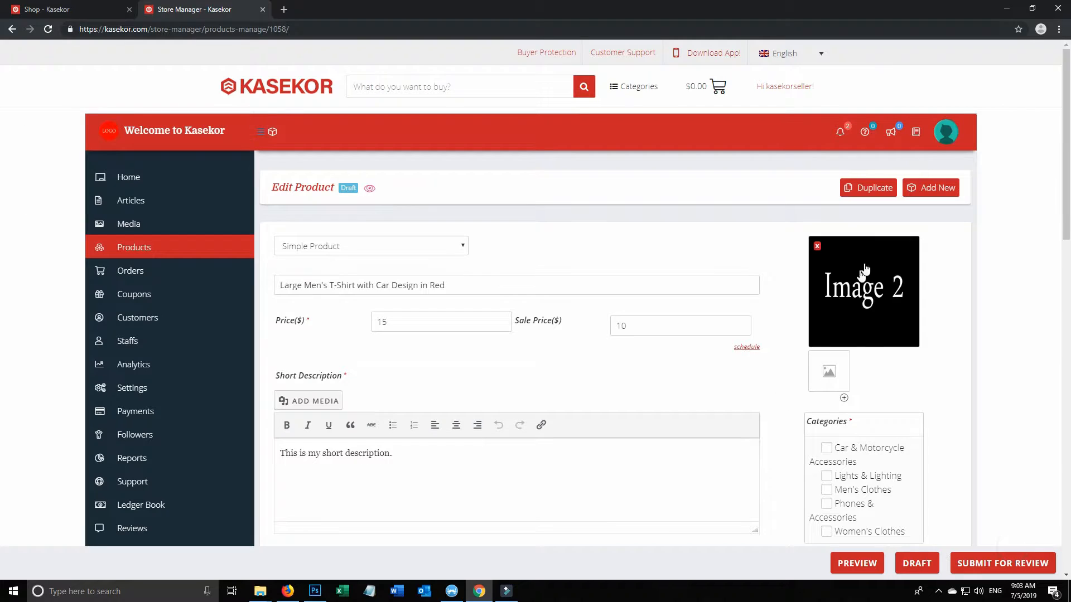
Add Image 2 to the first gallery slot below the main product image
left_click(830, 374)
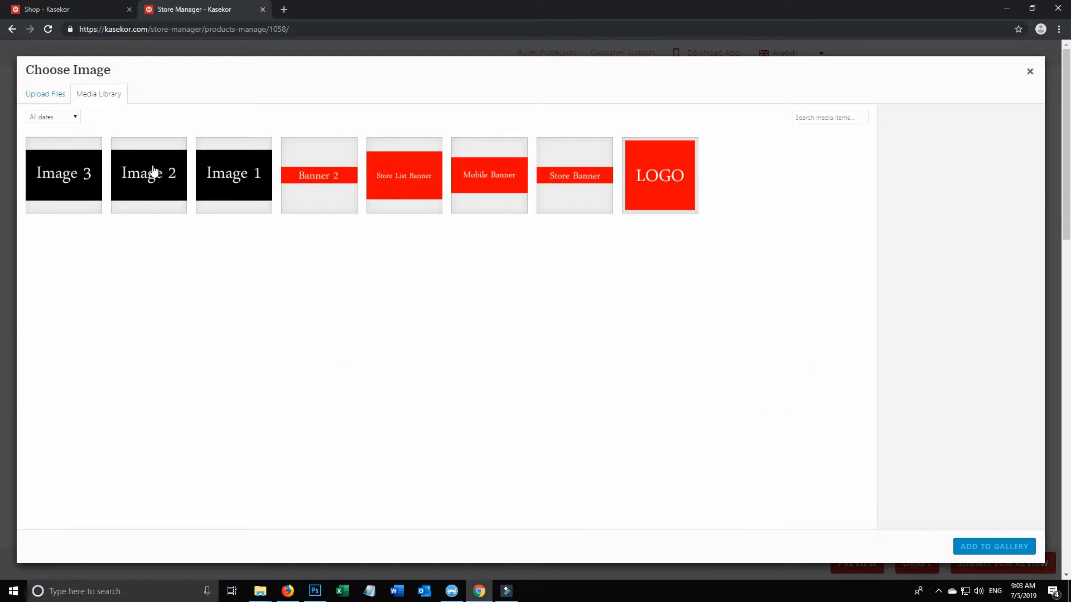
left_click(151, 175)
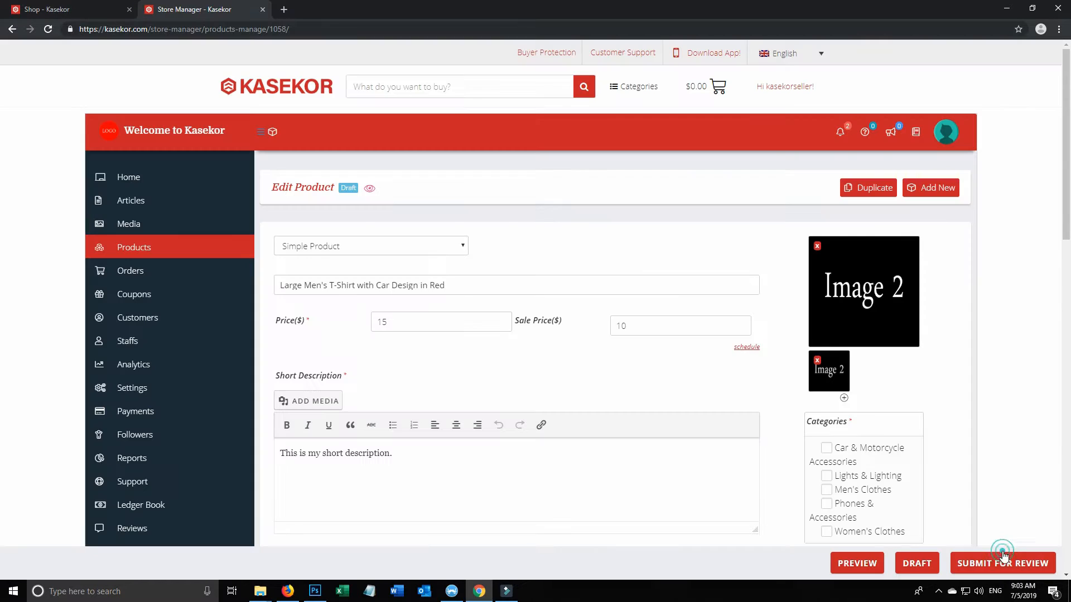
left_click(1003, 549)
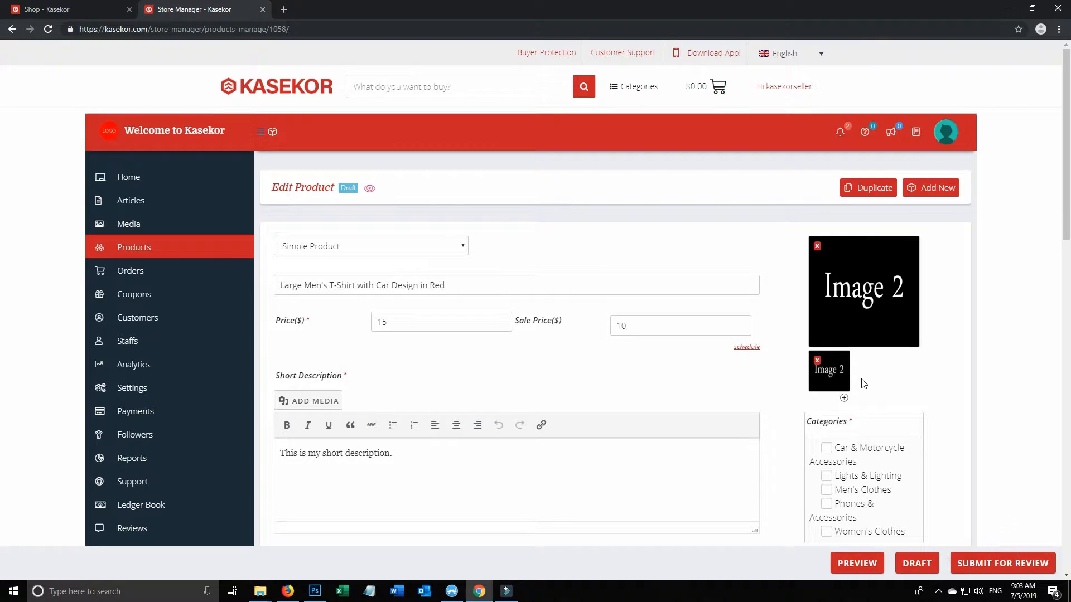
Replace the first gallery image with Image 1, using "My Product Image" as its alt text and title
left_click(816, 366)
left_click(219, 175)
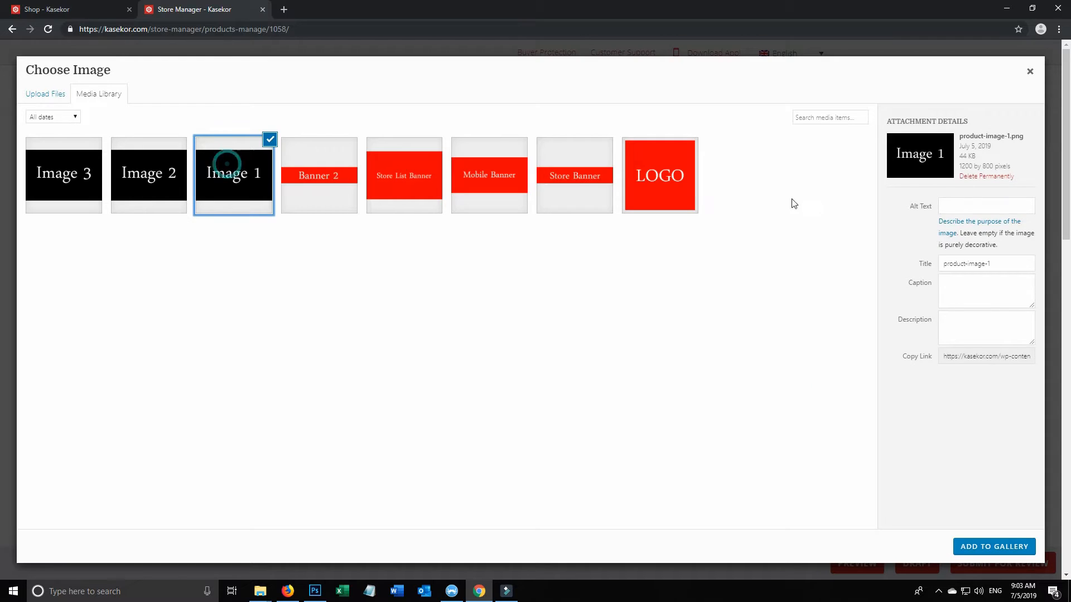
left_click(966, 200)
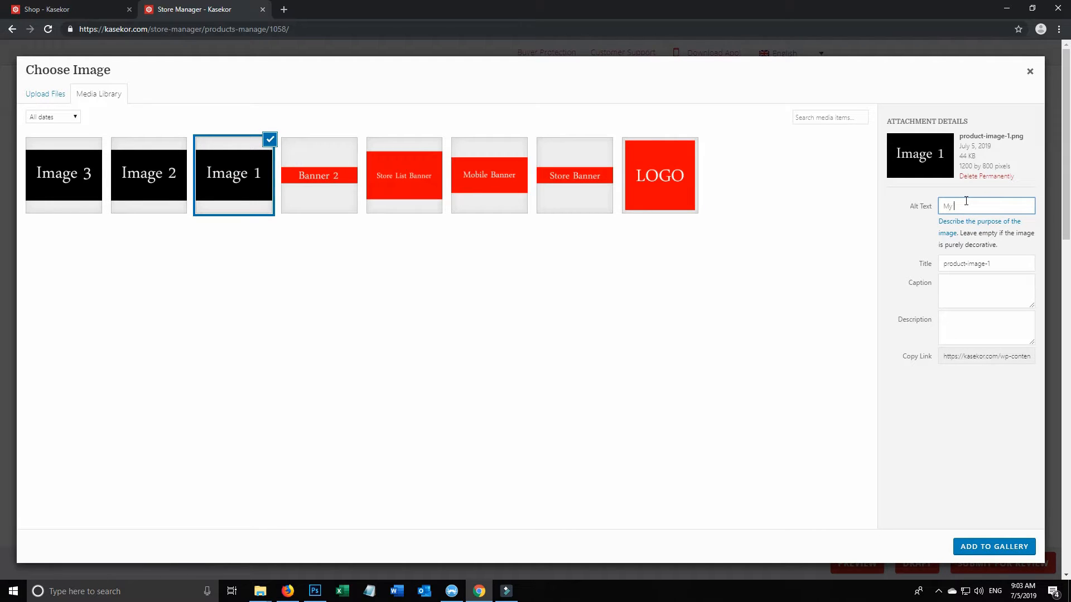
type("My Product Image")
key("ctrl+a")
key("ctrl+c")
key("Tab")
key("ctrl+v")
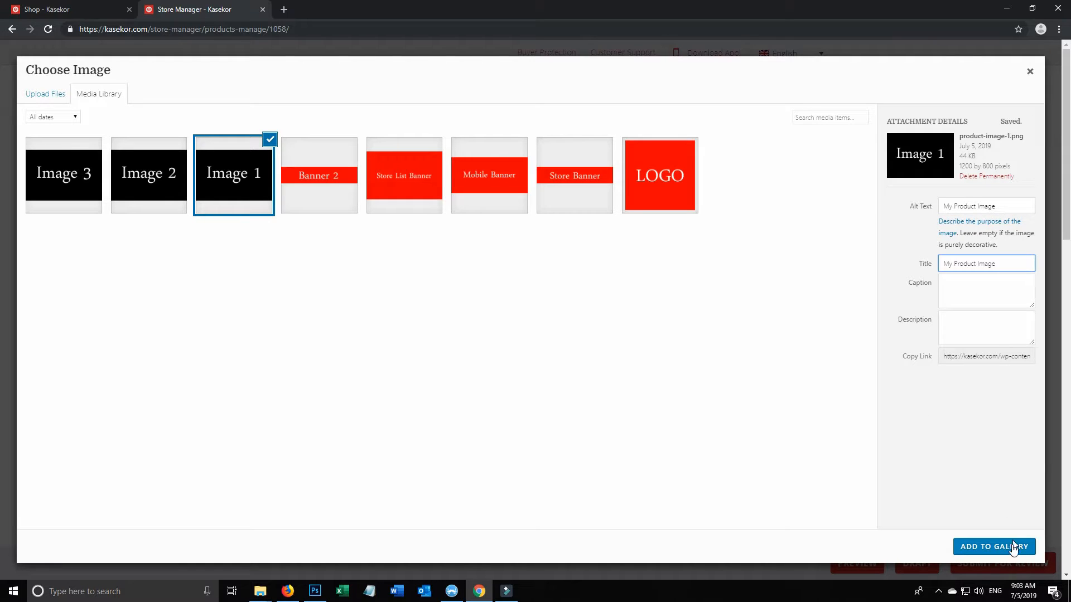
left_click(1014, 547)
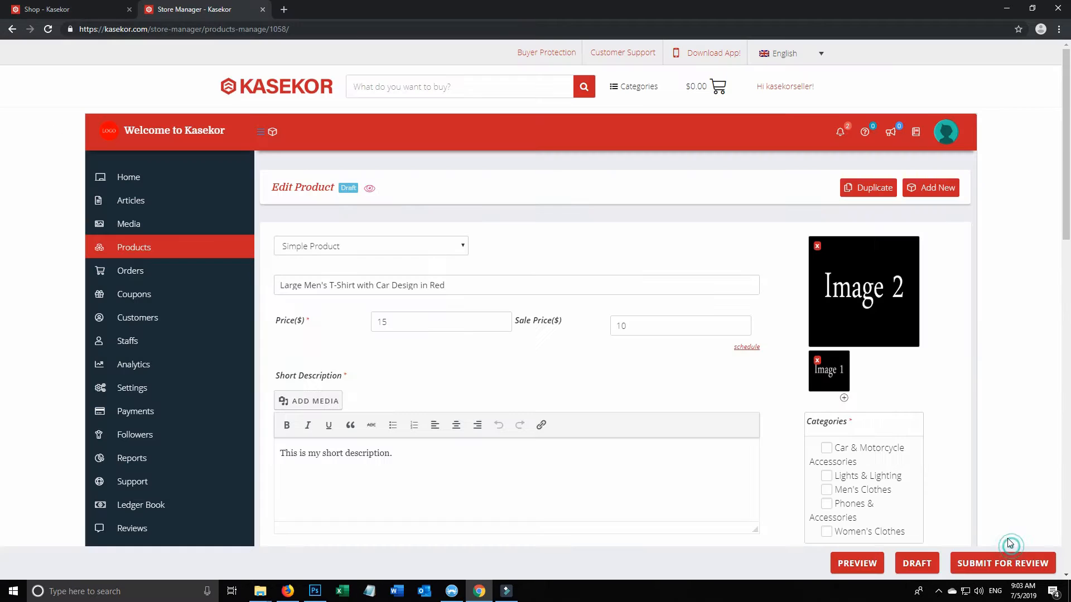
Add a second gallery slot to the product and fill it with Image 3, using "My 3rd Product Image" as its alt text
left_click(845, 400)
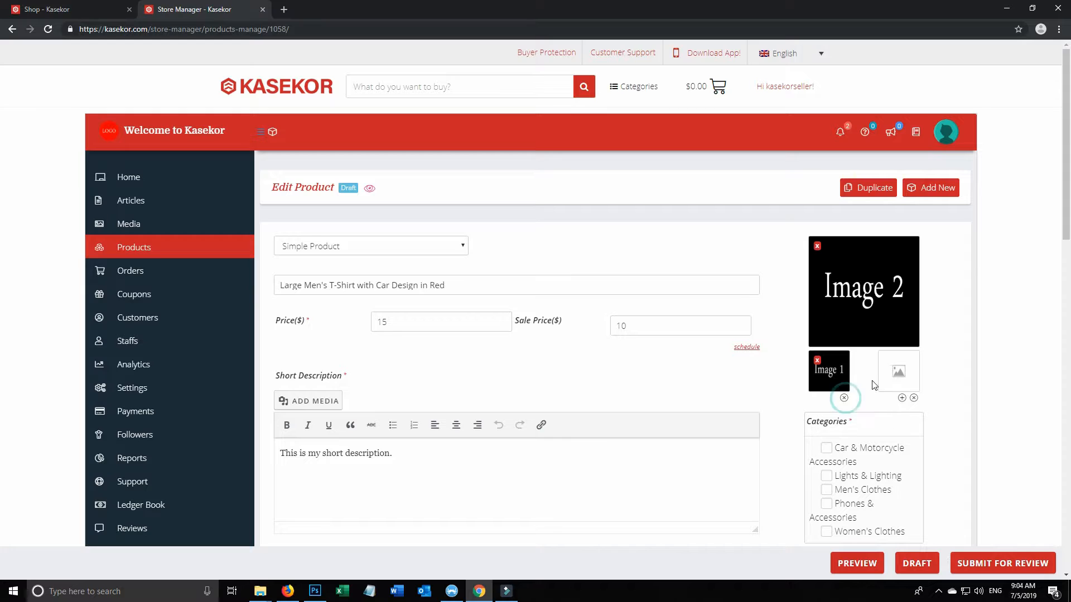
left_click(904, 375)
left_click(30, 147)
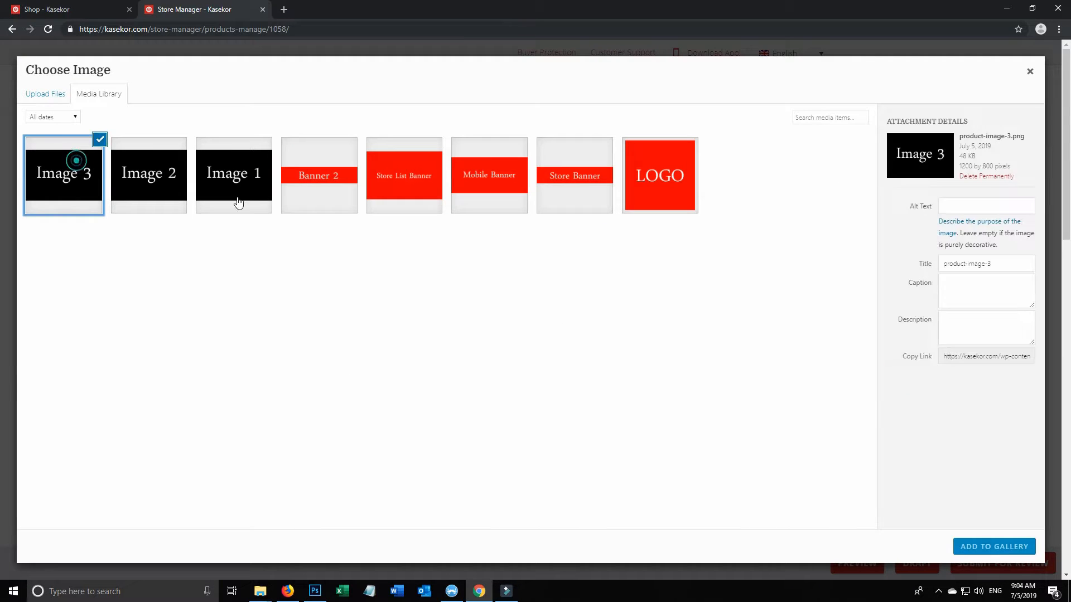
left_click(990, 201)
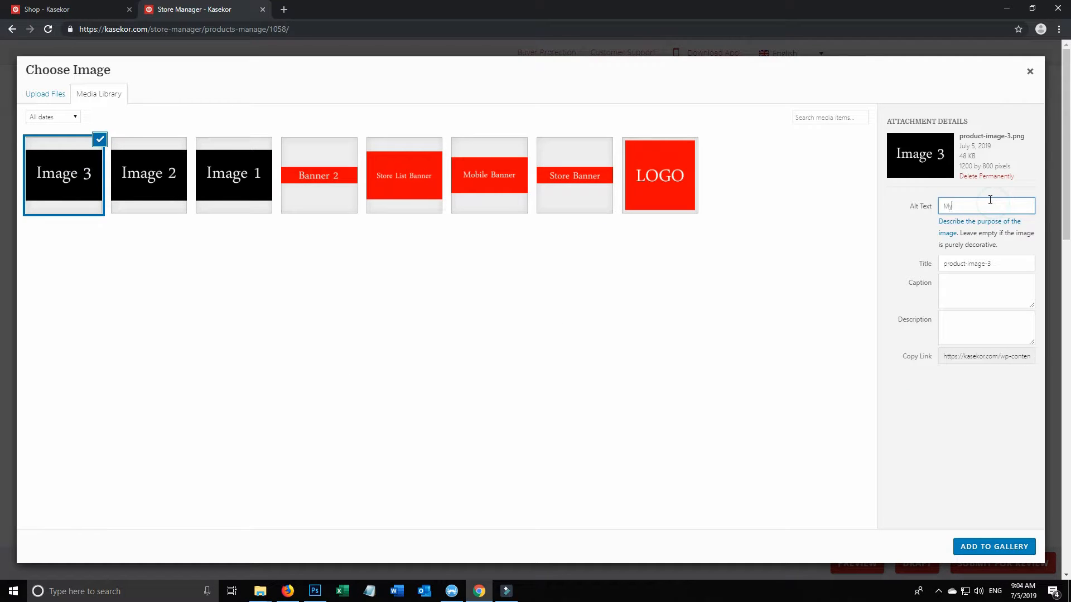
type("My 3rd Product Image")
key("ctrl+a")
key("Tab")
key("Tab")
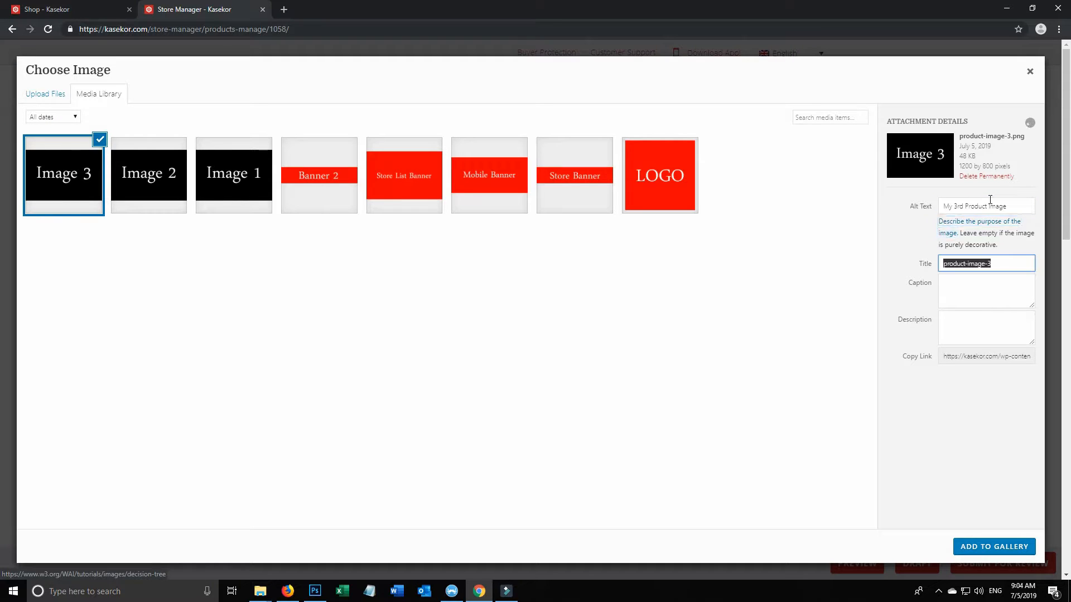
left_click(983, 546)
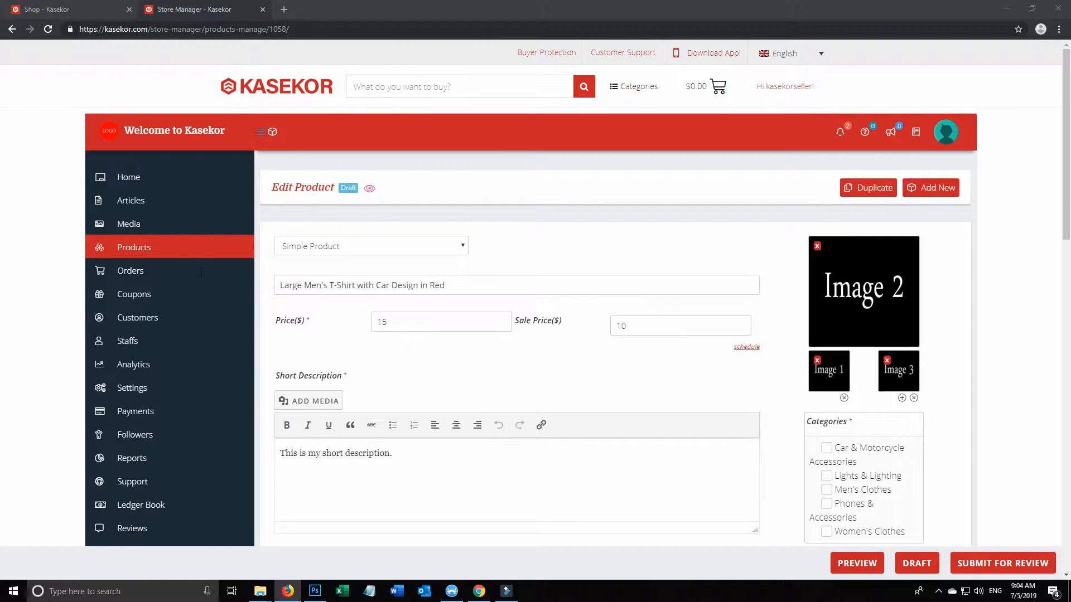
scroll(981, 286, "down", 2)
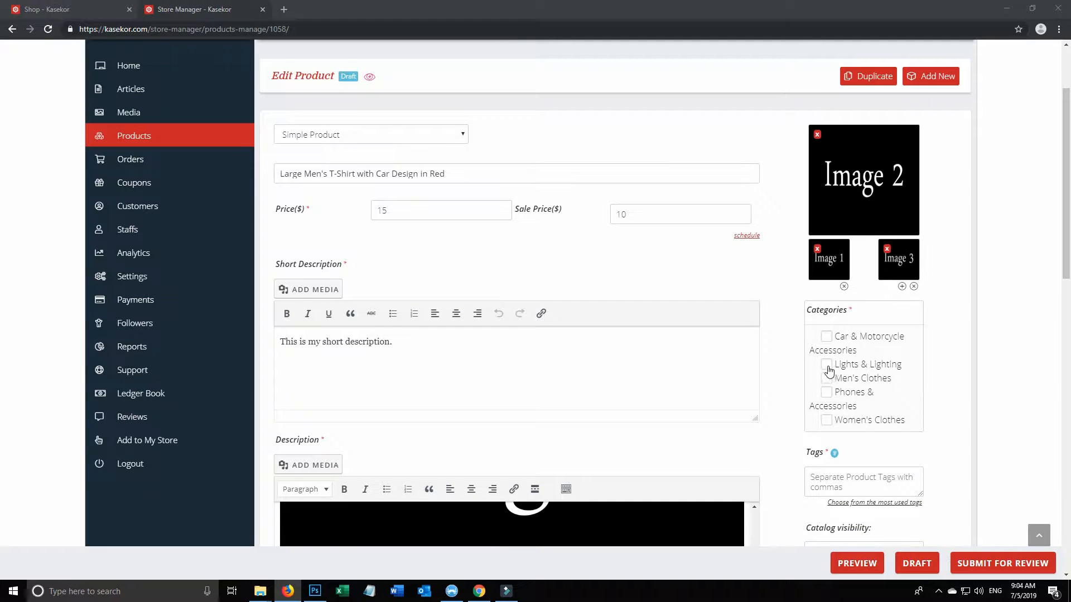
left_click(827, 336)
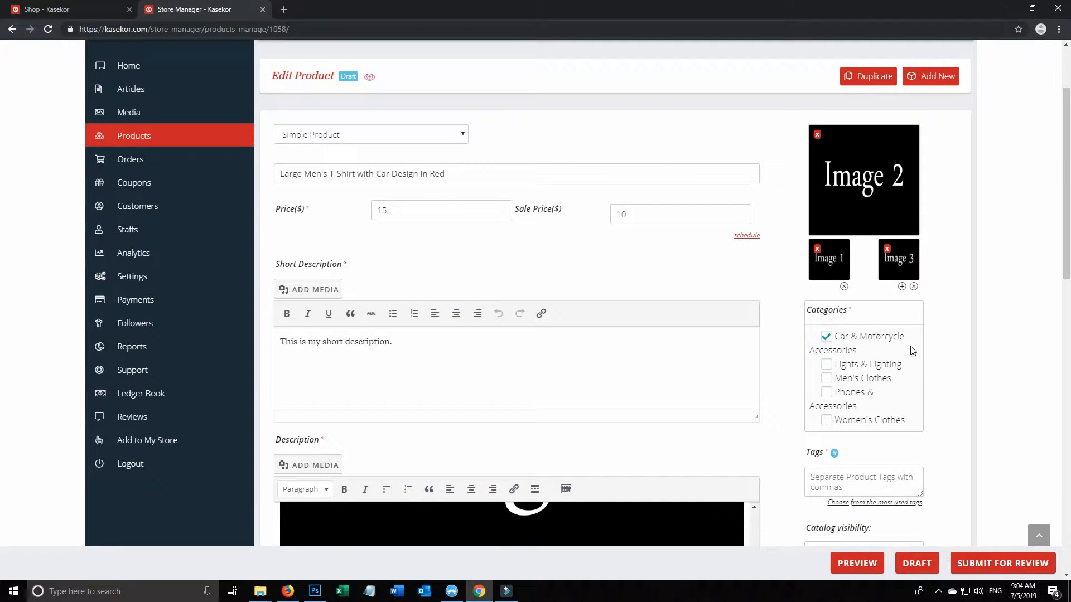
scroll(919, 357, "down", 2)
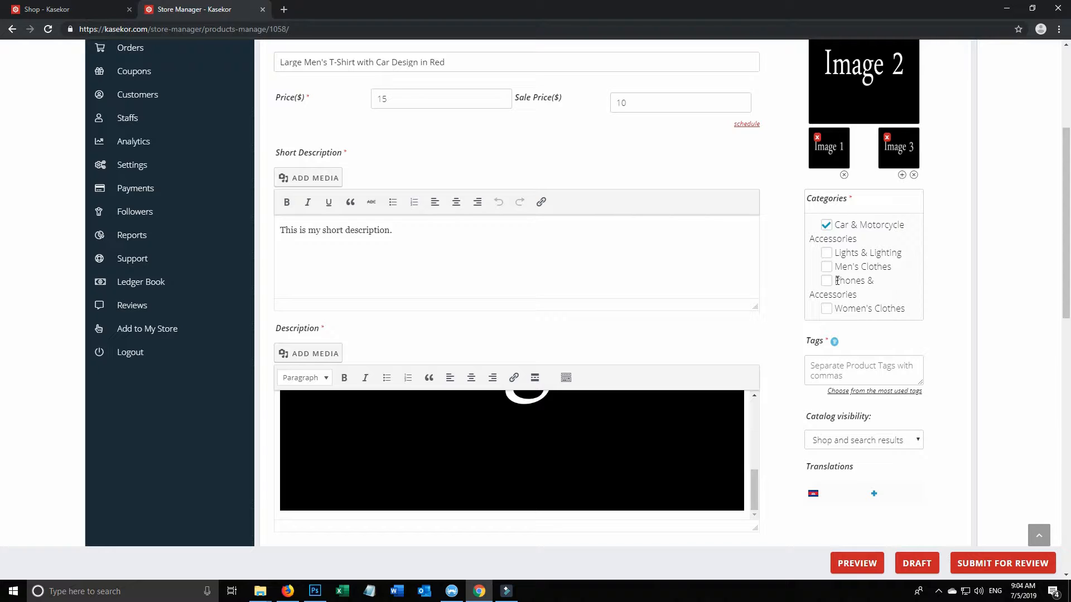
left_click(839, 371)
scroll(712, 211, "up", 1)
scroll(725, 223, "down", 1)
scroll(789, 210, "up", 2)
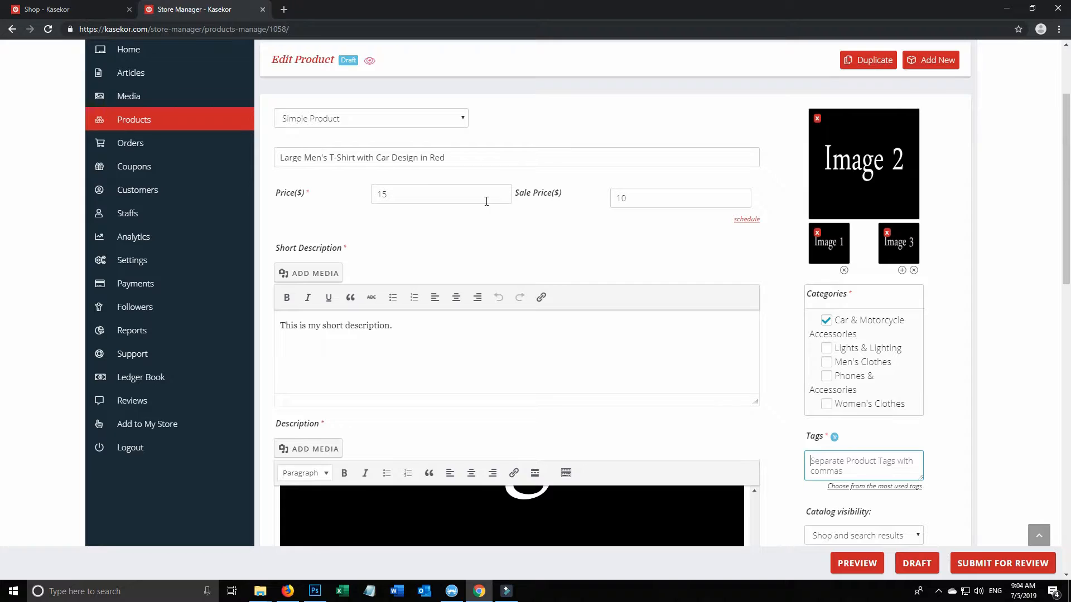
left_click(826, 320)
Assign the product to the Men's Clothes category and enter the tags "t-shirt, men's, large"
left_click(826, 362)
left_click(854, 468)
type("hirt")
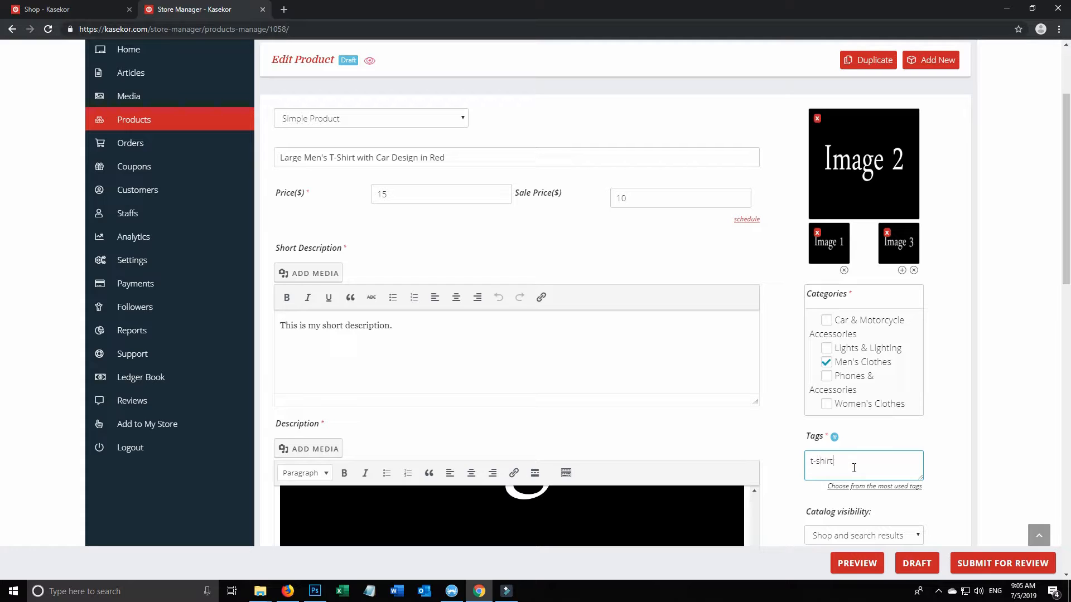
type(", mens")
left_click(854, 468)
type("'")
key("Right")
type(", large")
left_click_drag(888, 460, 781, 463)
Choose "Shop and search results" as the product's catalog visibility
scroll(973, 315, "down", 4)
left_click(918, 313)
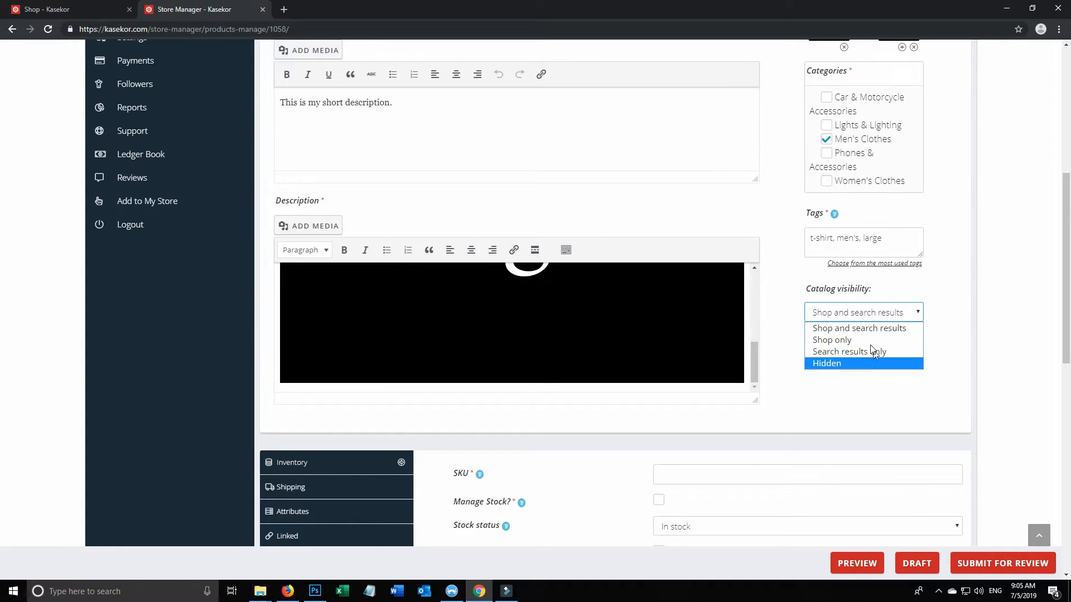
left_click(840, 330)
Review the product form's title, price, descriptions, images, category, tags and catalog visibility
scroll(795, 304, "up", 6)
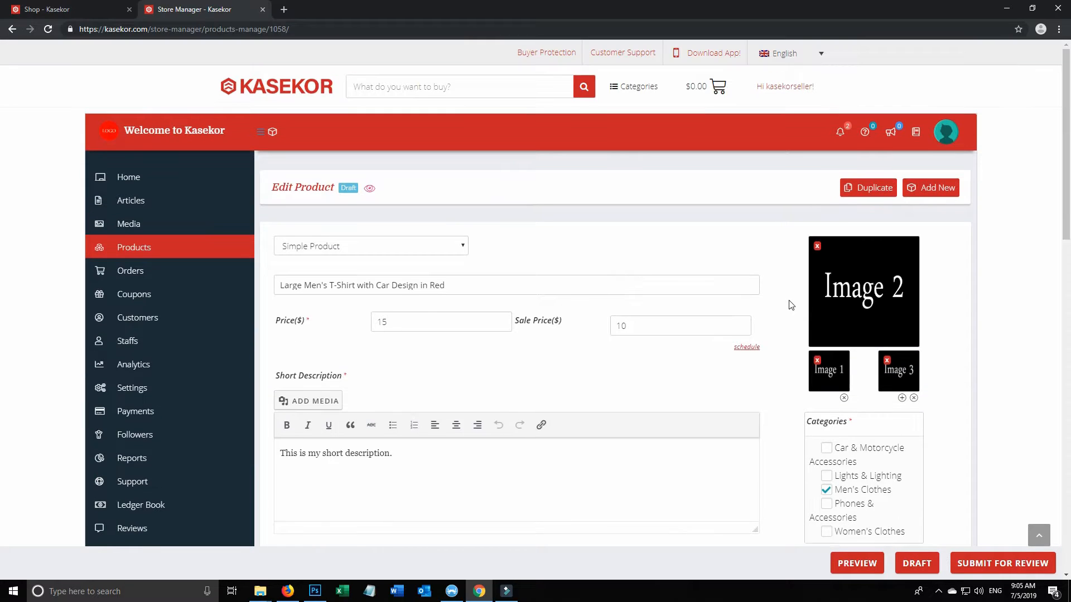
scroll(480, 275, "down", 1)
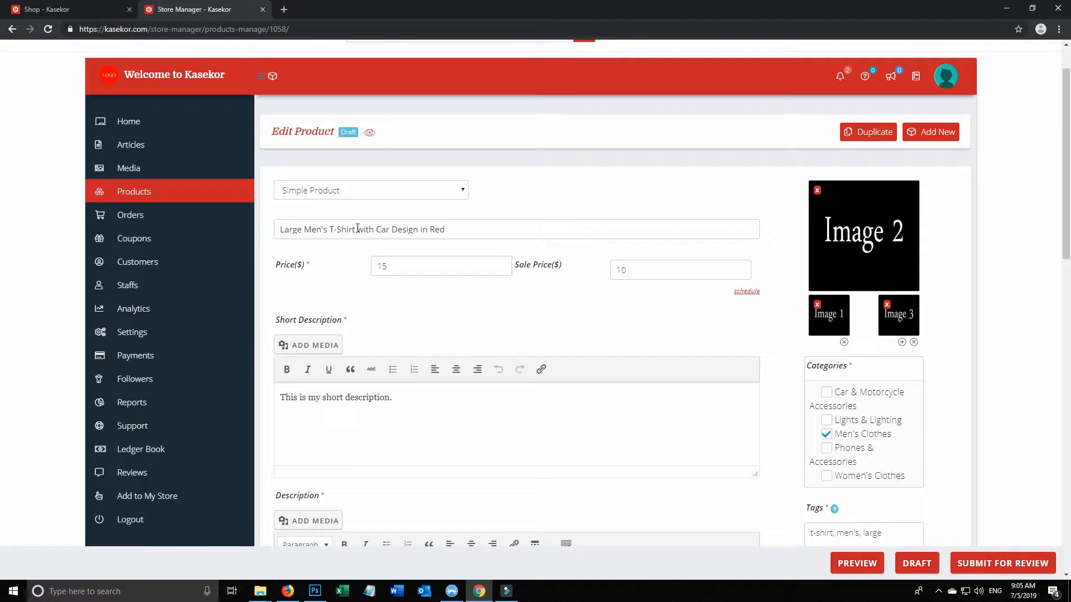
double_click(385, 267)
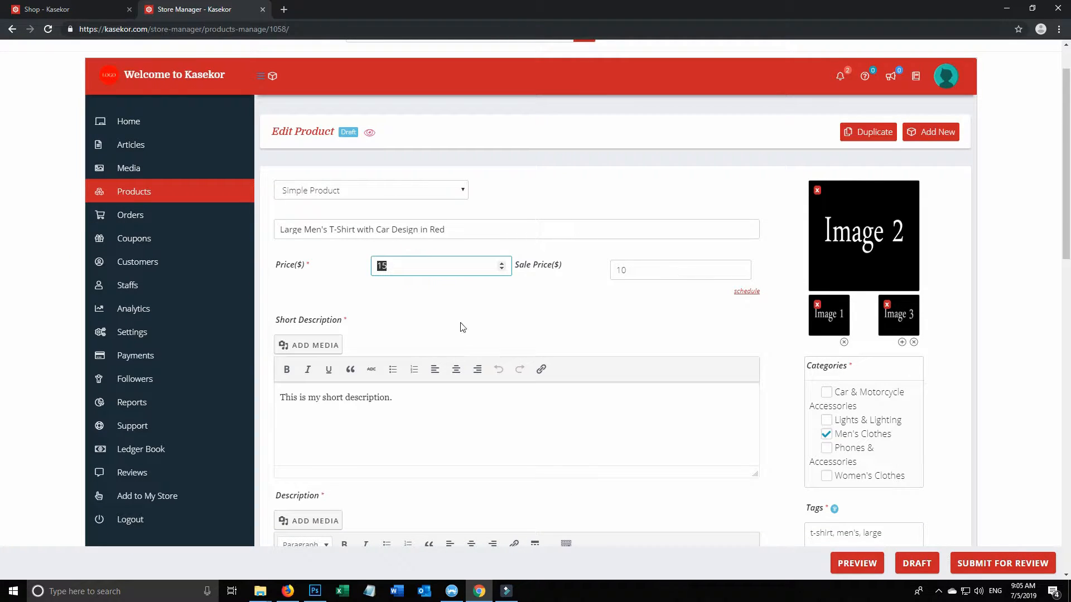
scroll(461, 327, "down", 5)
scroll(782, 334, "down", 2)
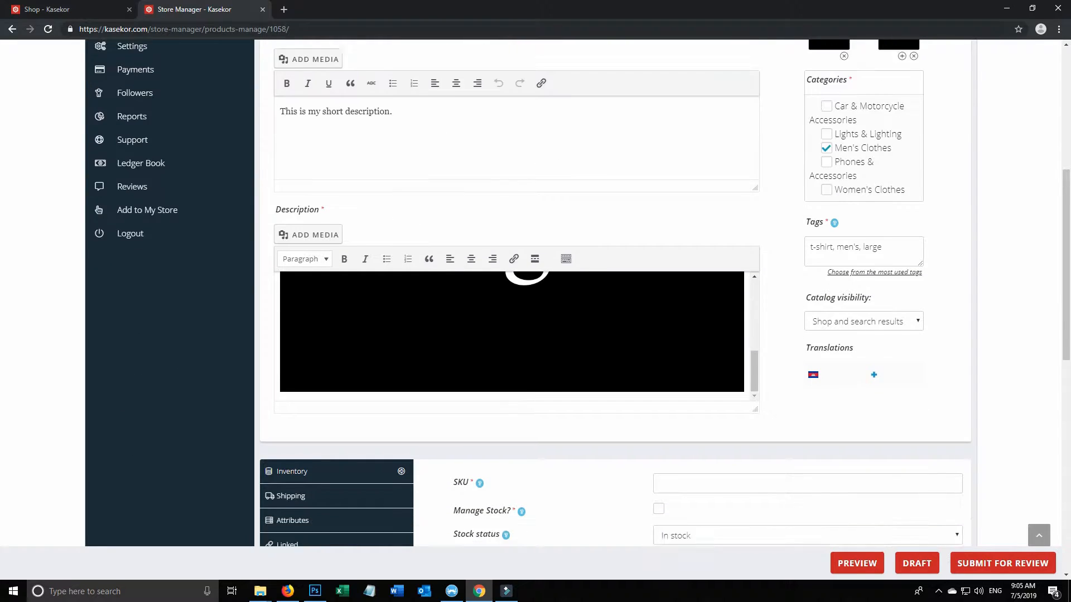
scroll(781, 335, "up", 6)
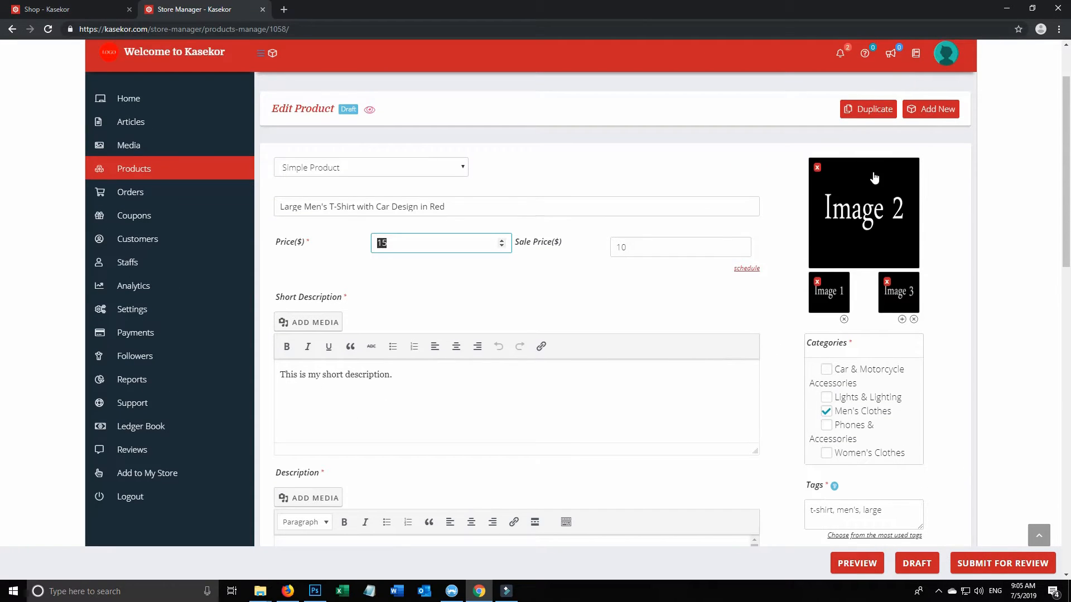
scroll(808, 244, "down", 1)
scroll(778, 309, "down", 3)
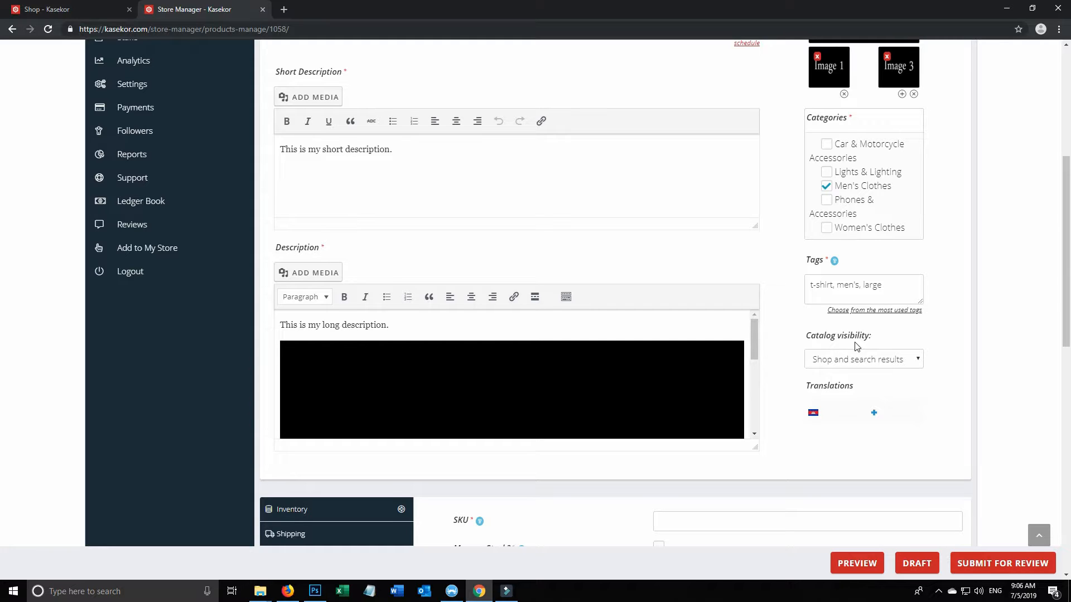
scroll(580, 417, "down", 4)
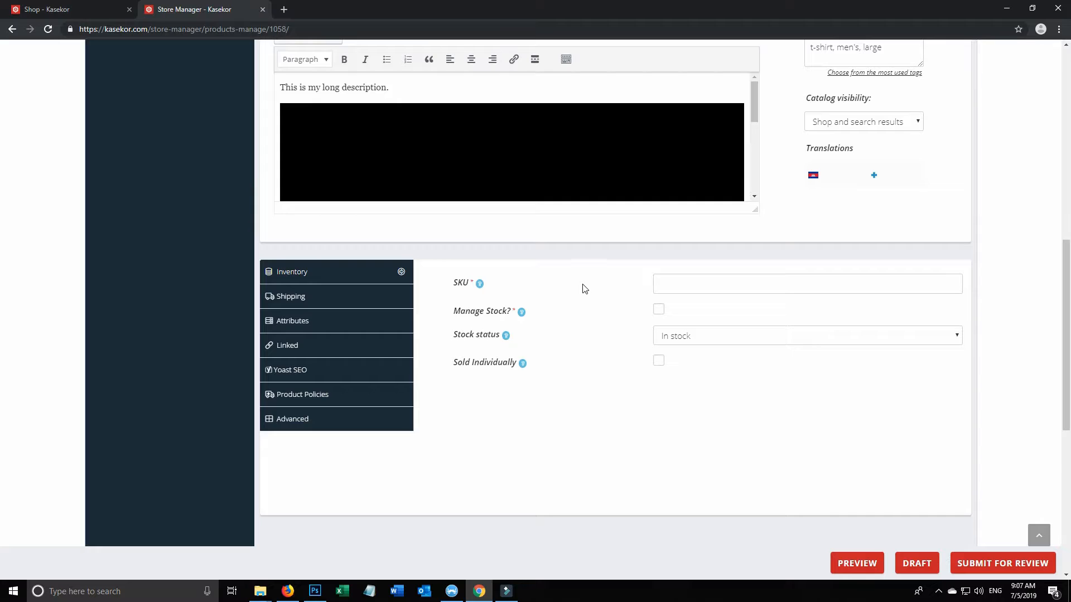
Enter LGMTSRED1 as the product's SKU in the inventory settings
left_click(701, 282)
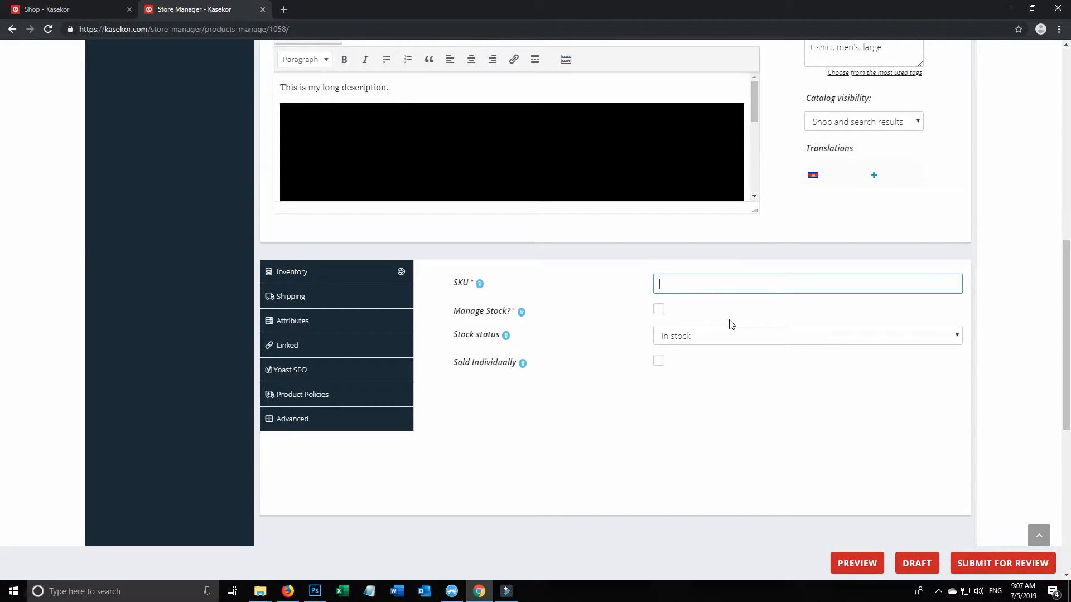
scroll(730, 324, "up", 12)
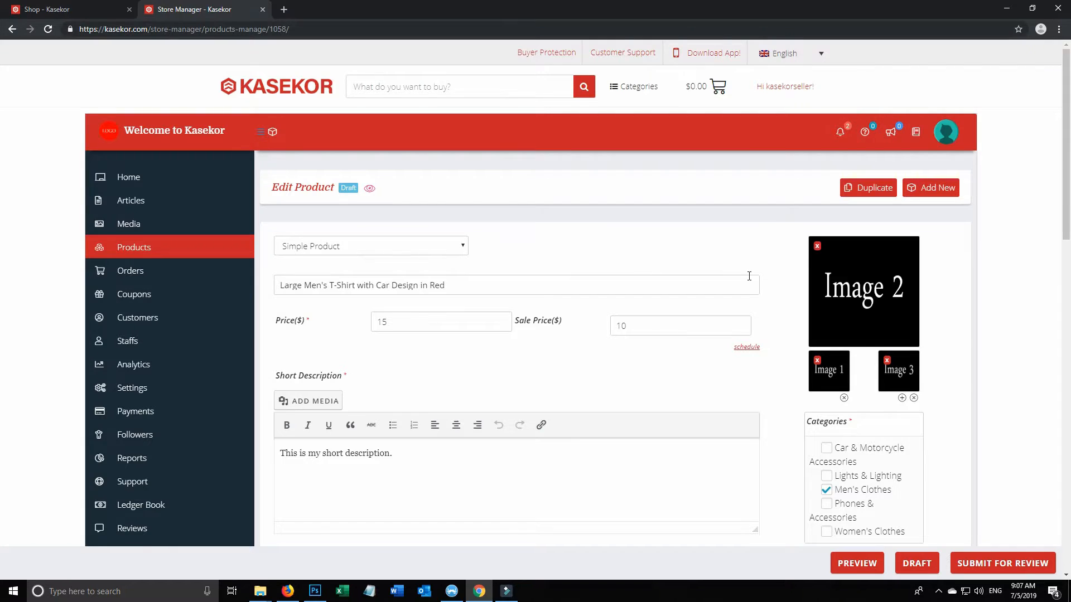
scroll(750, 276, "down", 8)
left_click(678, 362)
type("LGM")
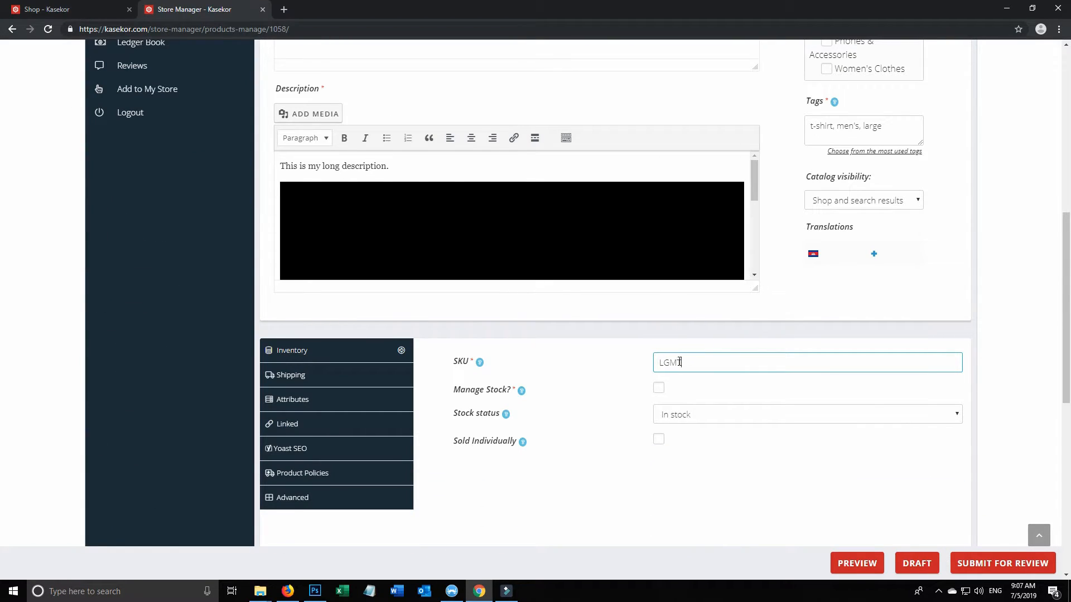
type("TSRED1")
key("ctrl+a")
type("12545654455")
key("ctrl+a")
key("BackSpace")
key("ctrl+z")
key("ctrl+z")
left_click(731, 363)
Enable stock management for the product and set the stock quantity to 100
left_click(659, 391)
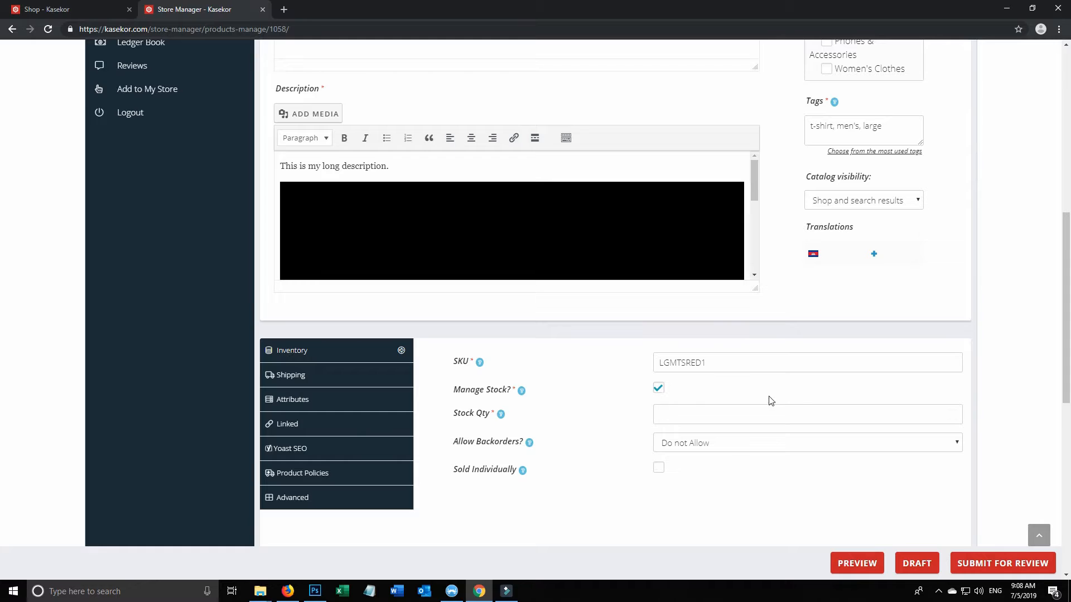
left_click(679, 416)
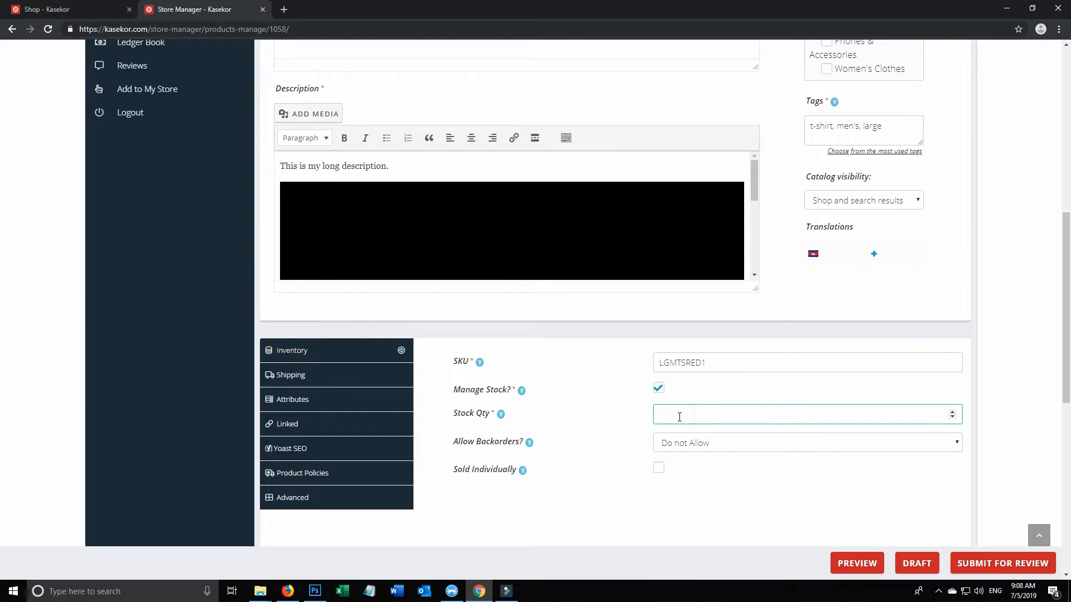
type("100")
left_click(661, 470)
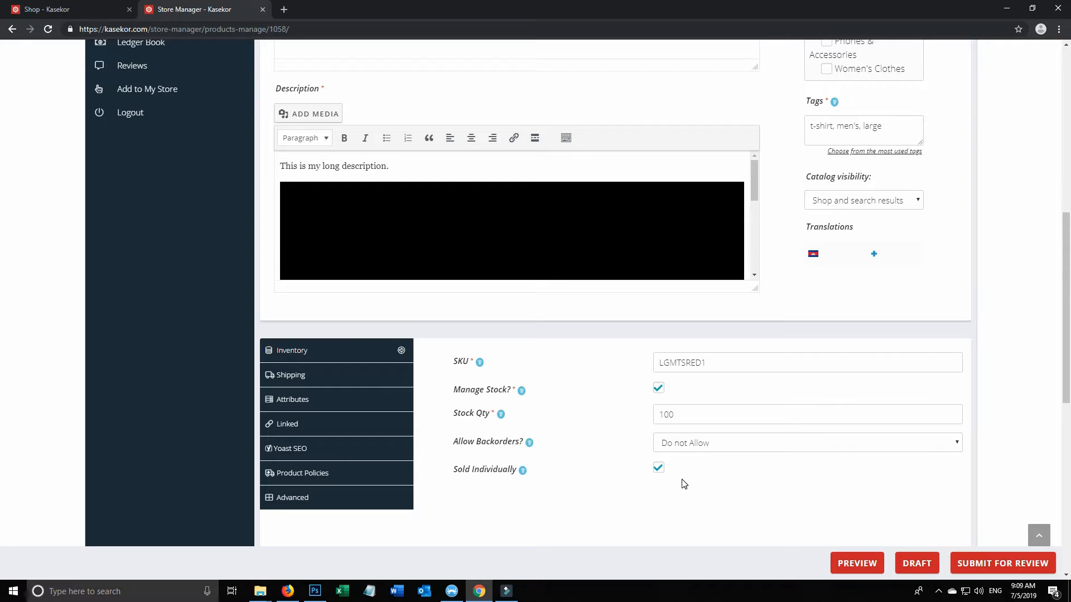
left_click(658, 471)
left_click(660, 473)
left_click(660, 471)
Set the product's weight to 0.5 kg in the shipping settings
left_click(297, 376)
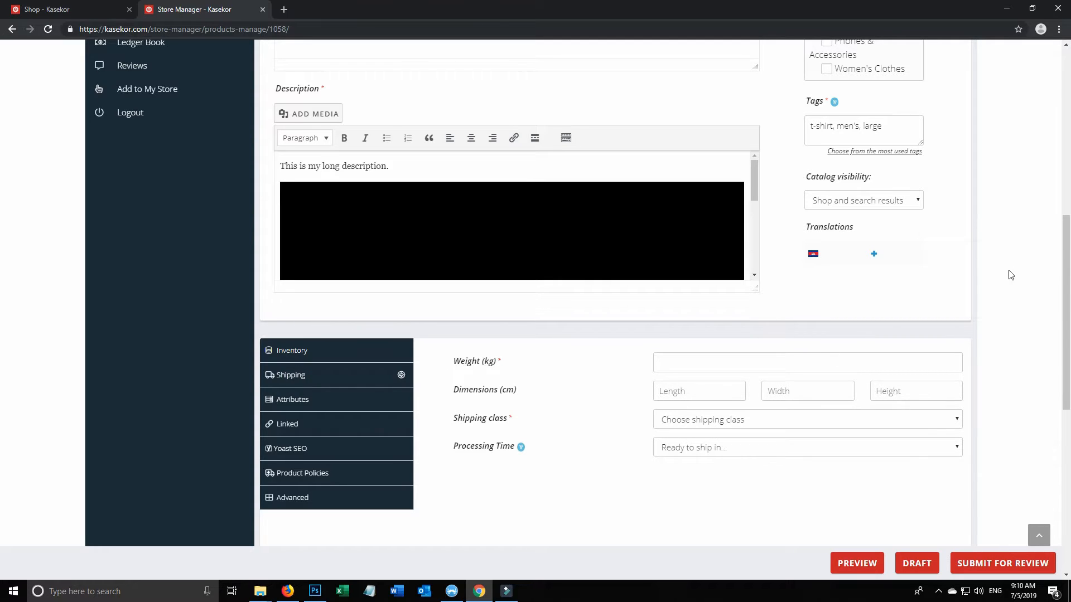
left_click(740, 368)
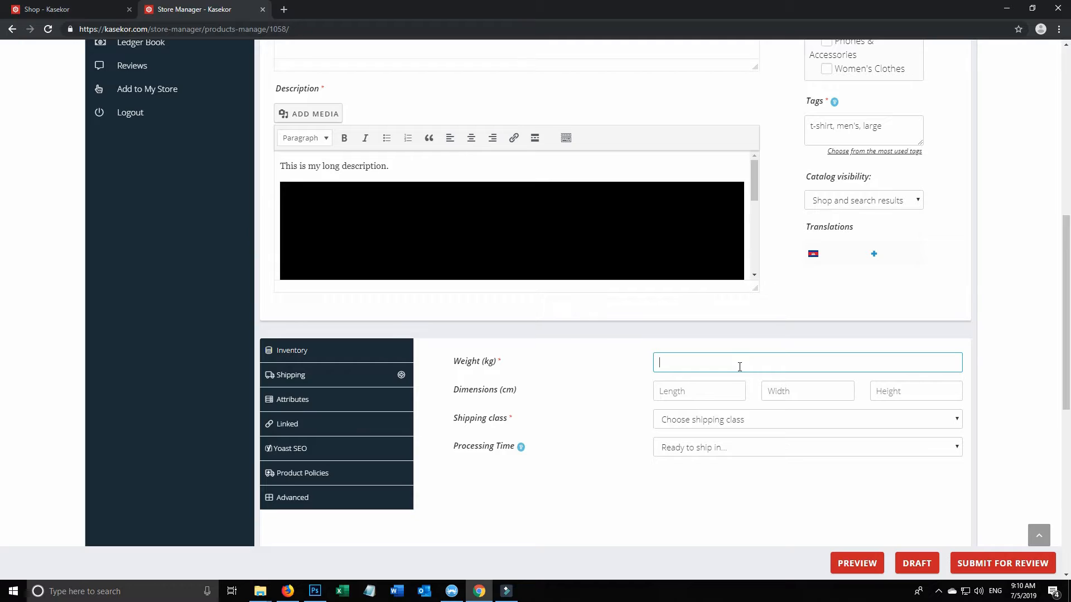
type("0.")
type(".5")
Set the shipping dimensions to 60 cm length, 50 cm width and 26 cm height
left_click(704, 391)
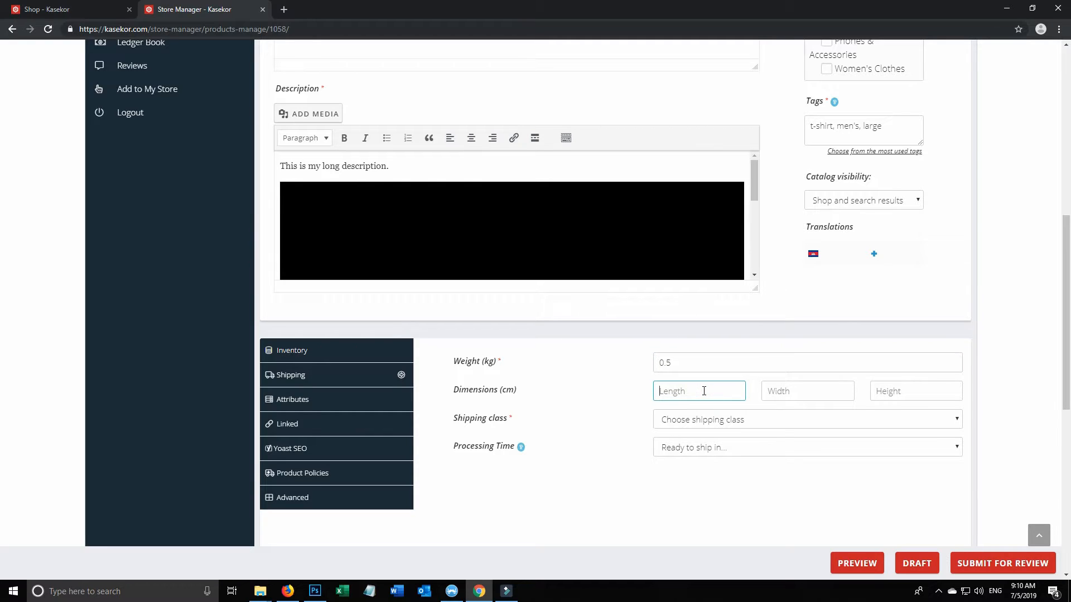
type("6")
key("Tab")
type("50")
key("Tab")
type("26")
key("Tab")
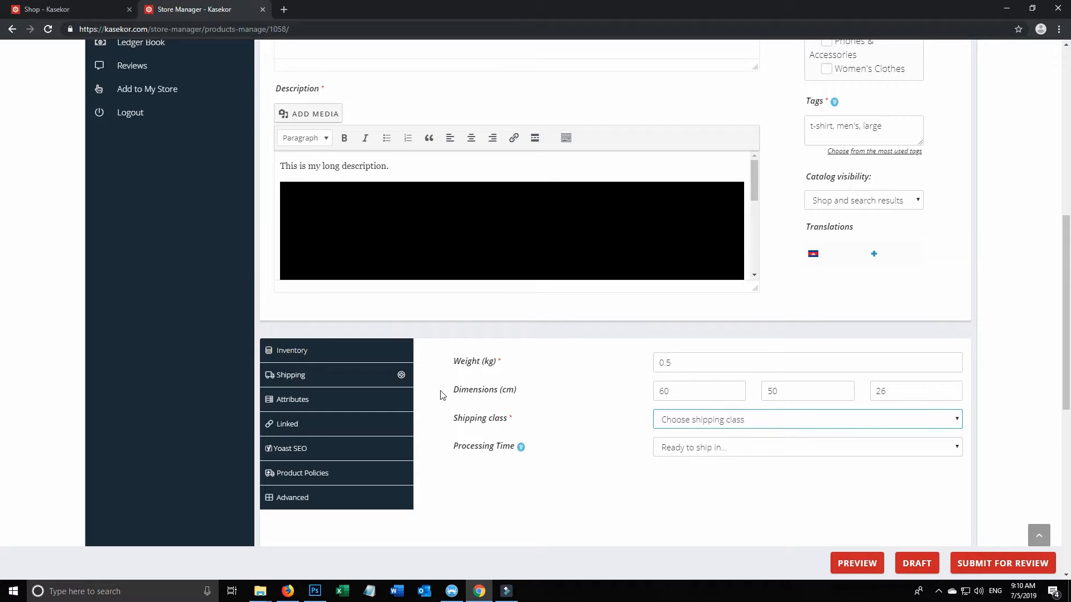
left_click_drag(449, 395, 522, 395)
left_click(677, 390)
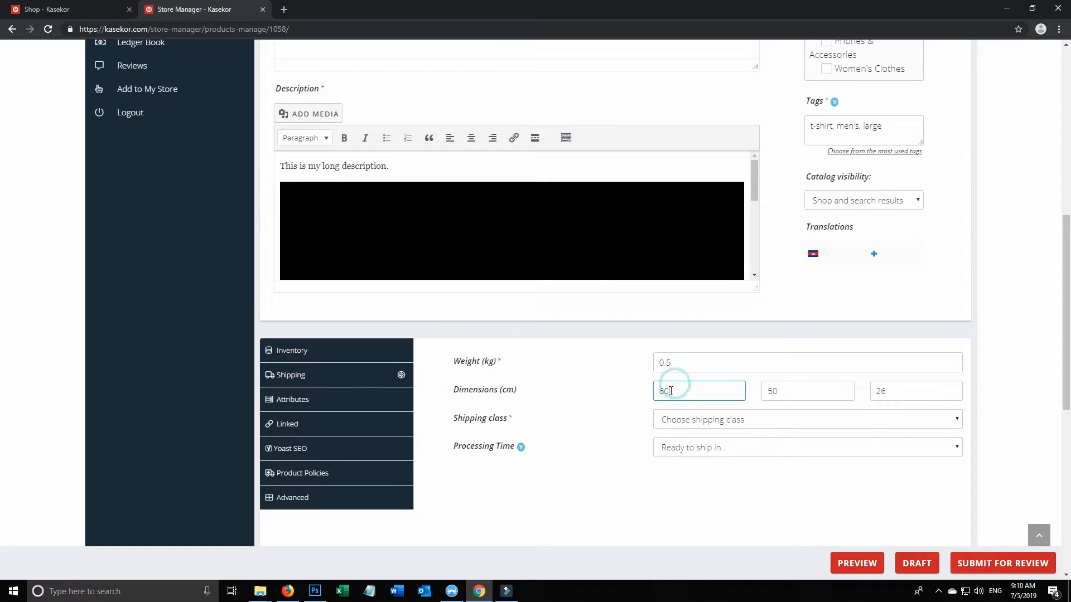
left_click(775, 391)
double_click(887, 391)
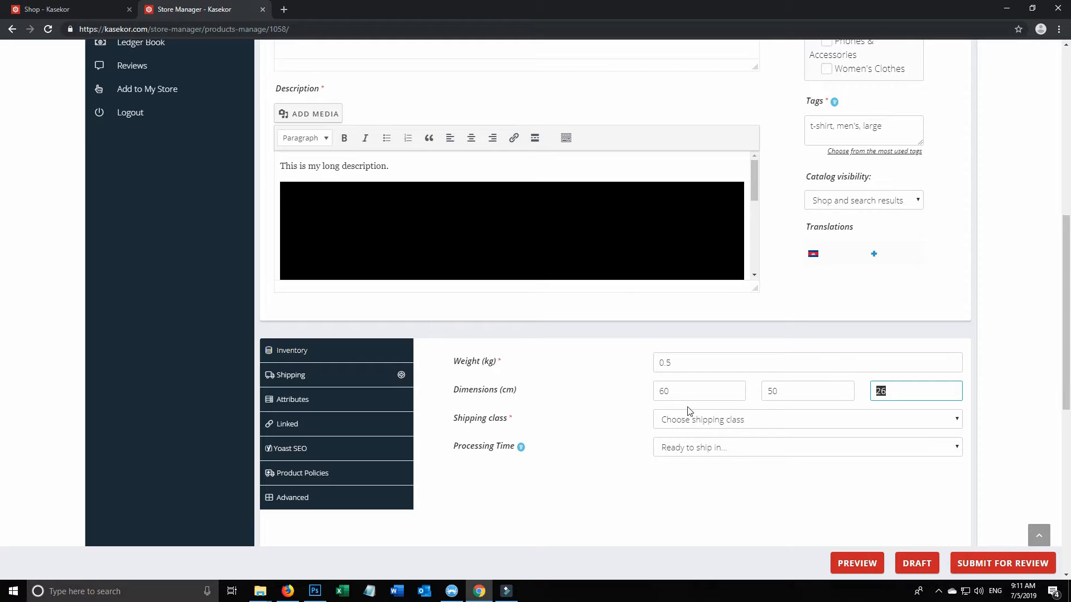
Set the shipping class to Standard Shipping from Phnom Penh and the processing time to 1-3 business day
left_click(753, 420)
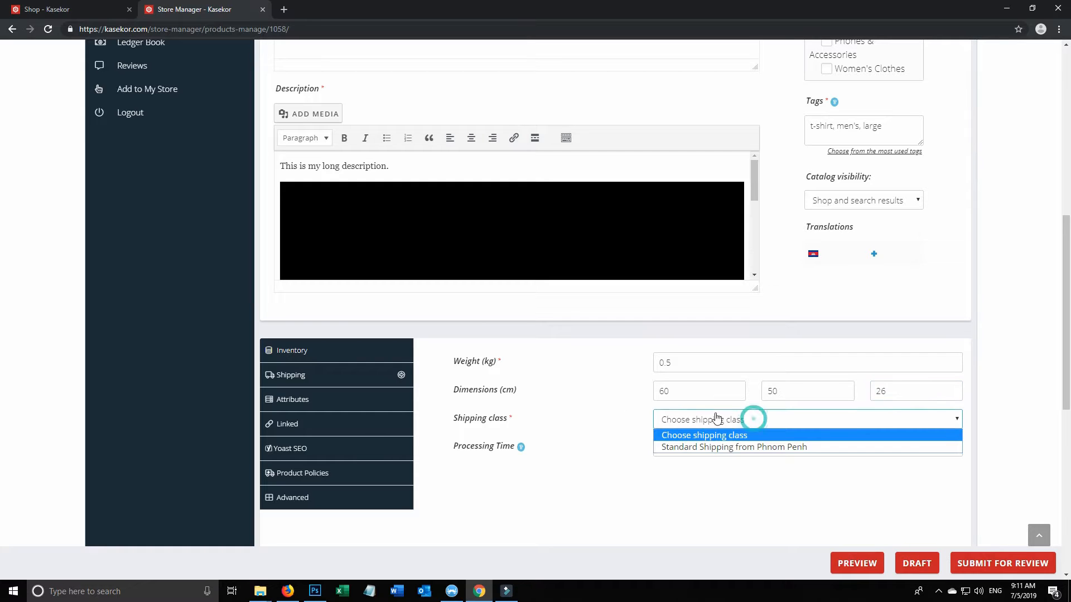
left_click(734, 448)
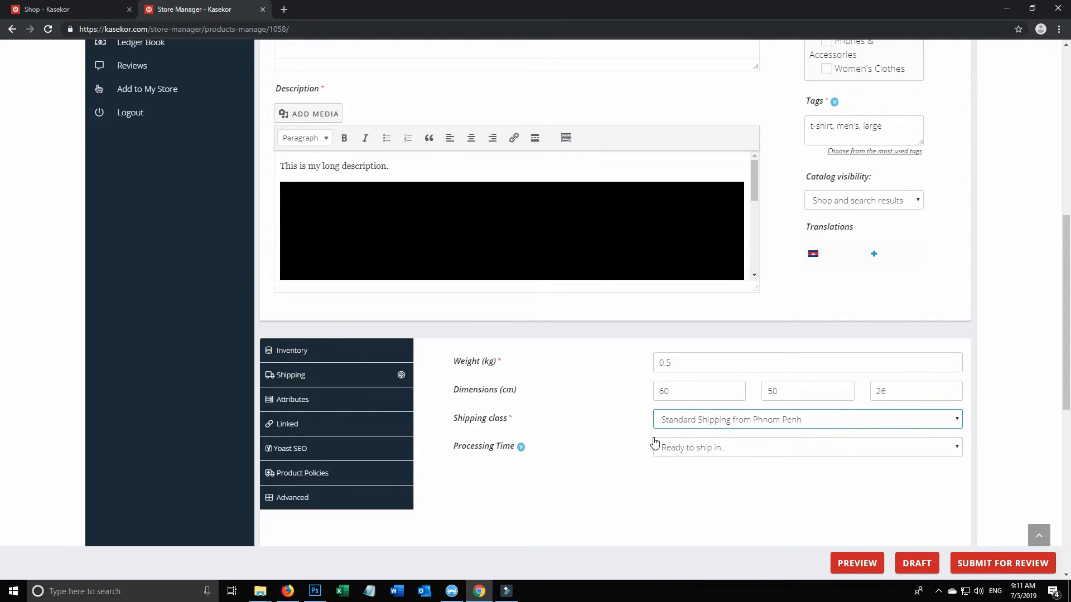
left_click(726, 451)
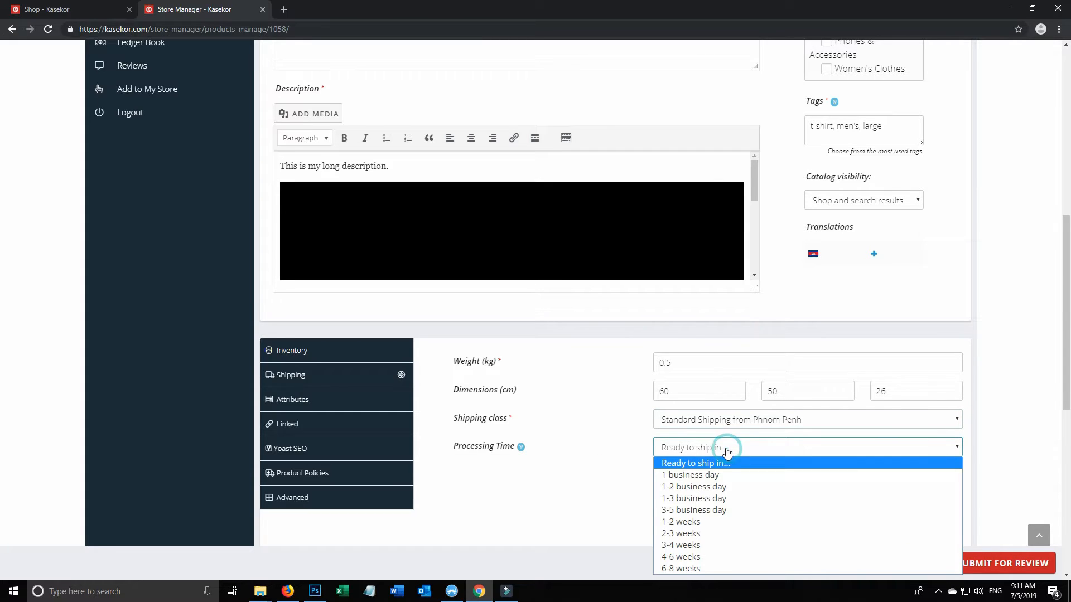
left_click(718, 499)
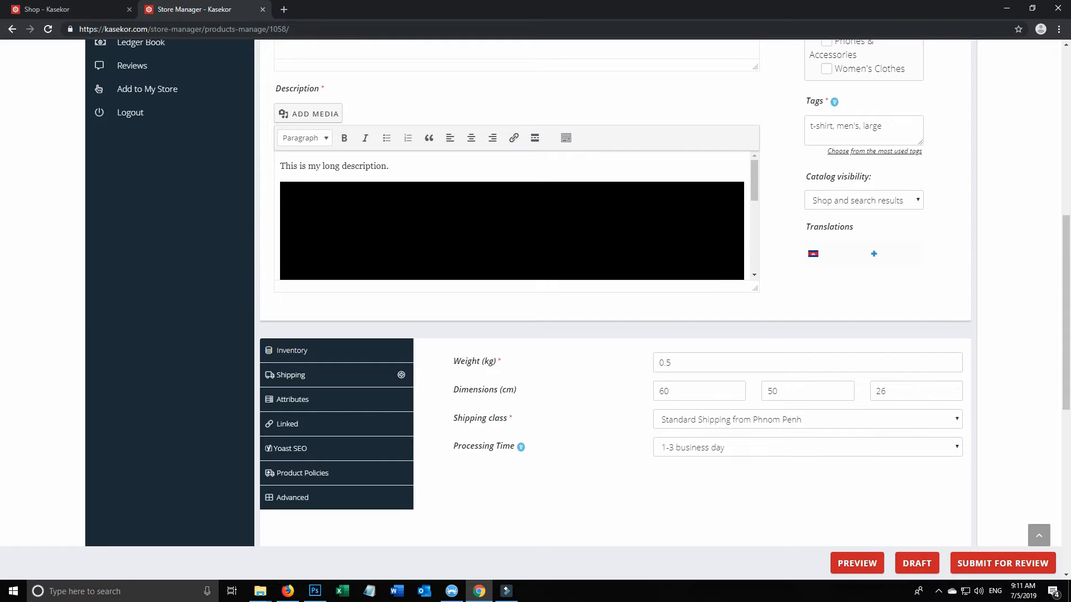
Add a product attribute named Color with the value Red and keep it visible on the product page
left_click(298, 406)
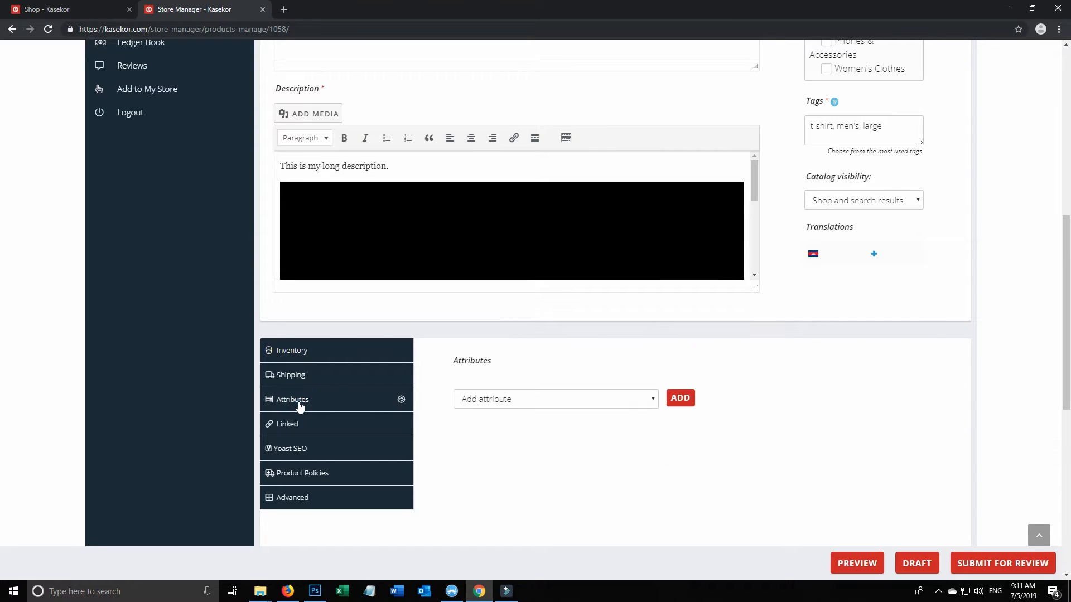
left_click(651, 400)
left_click(652, 403)
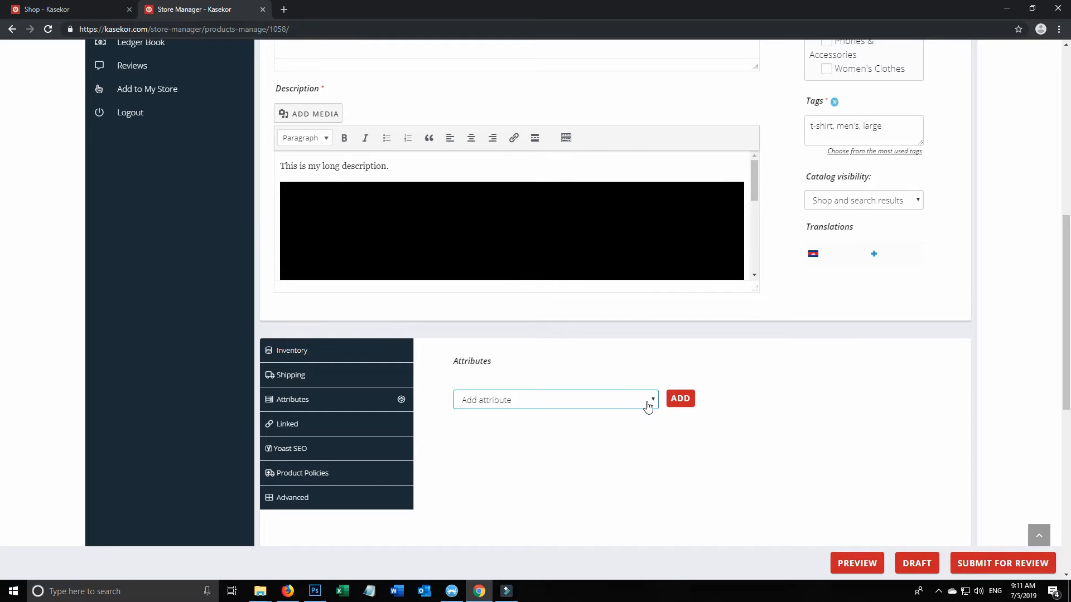
left_click(679, 399)
left_click(698, 410)
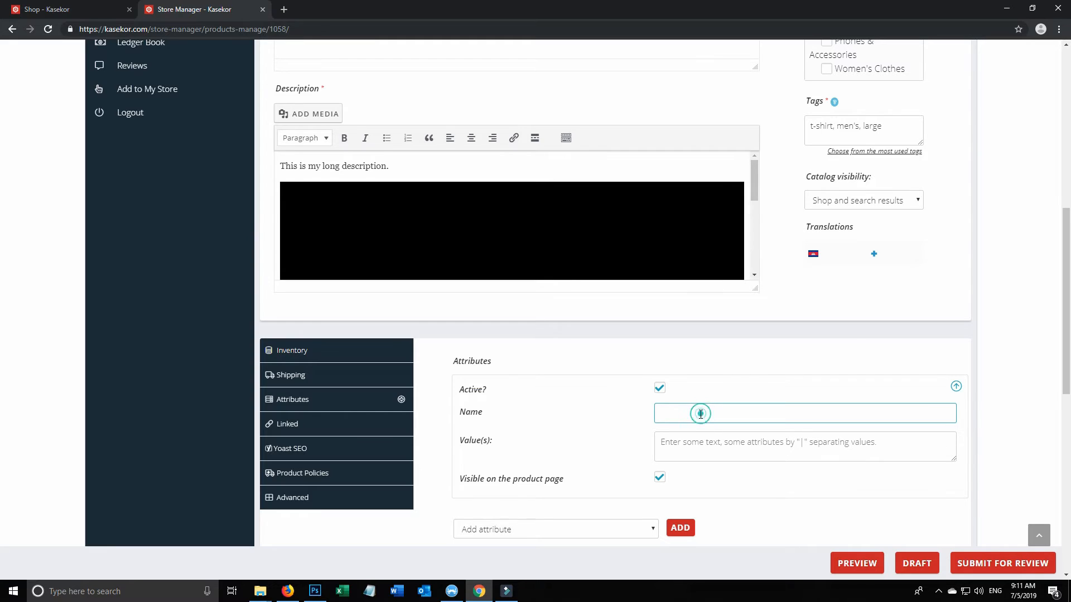
key("Tab")
type("R")
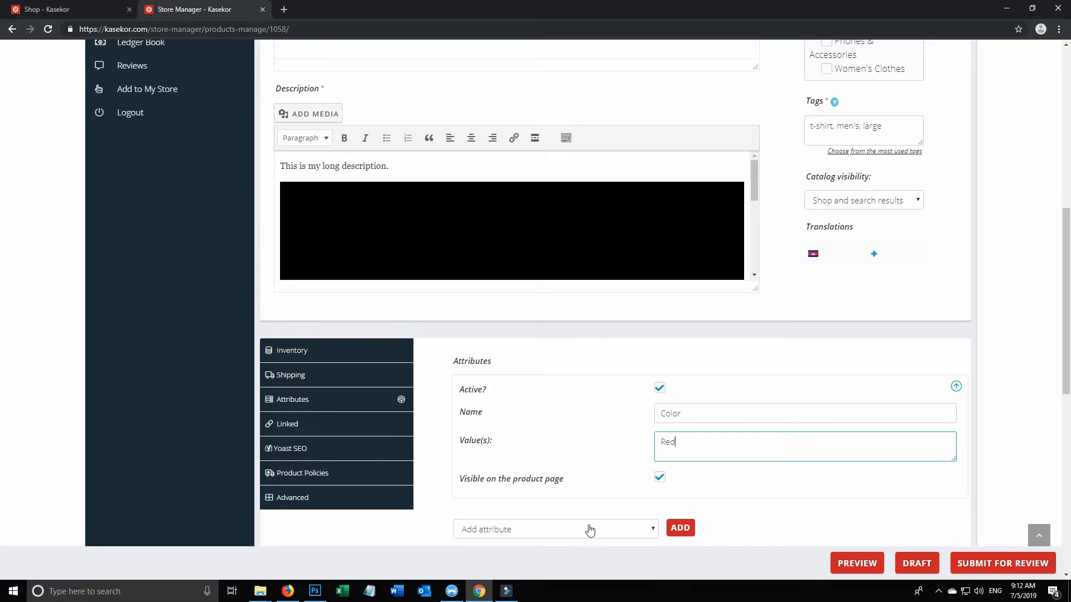
scroll(564, 440, "down", 1)
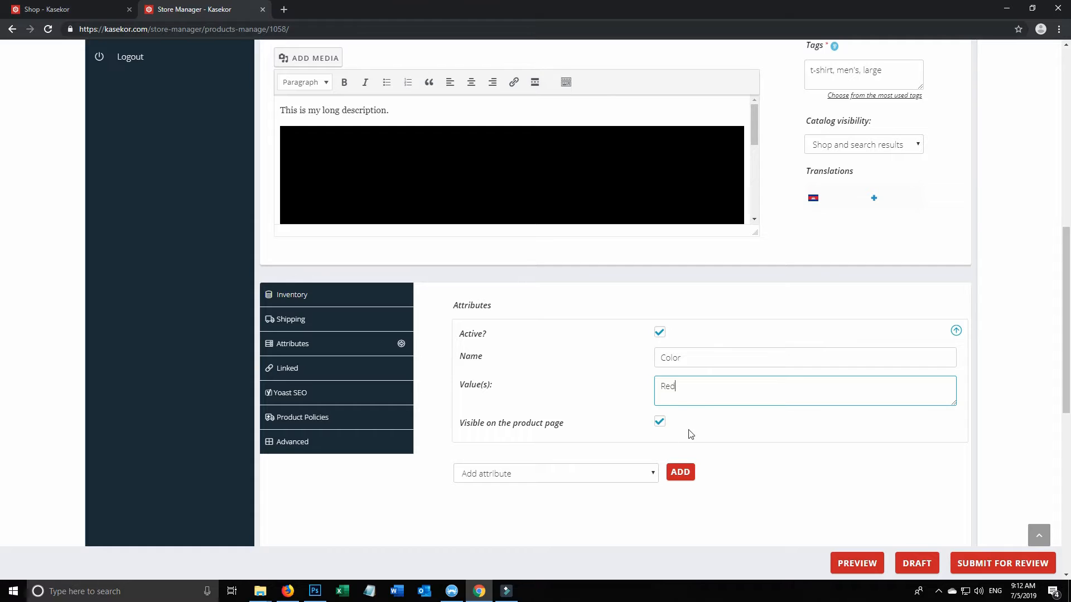
left_click(660, 423)
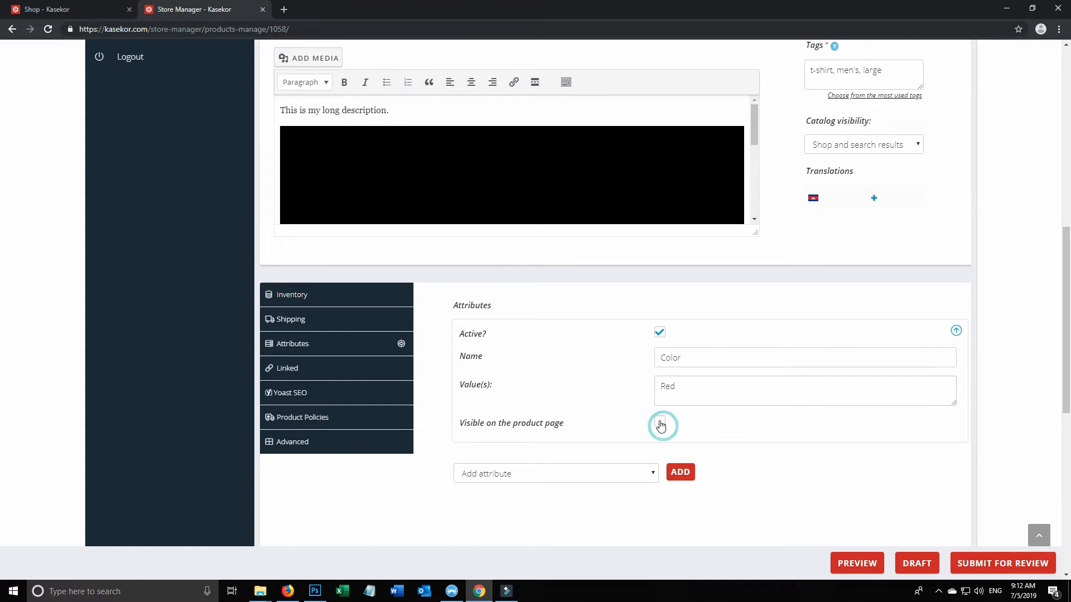
Add a second product attribute named Size with the value Large
left_click(628, 473)
left_click(610, 488)
left_click(681, 472)
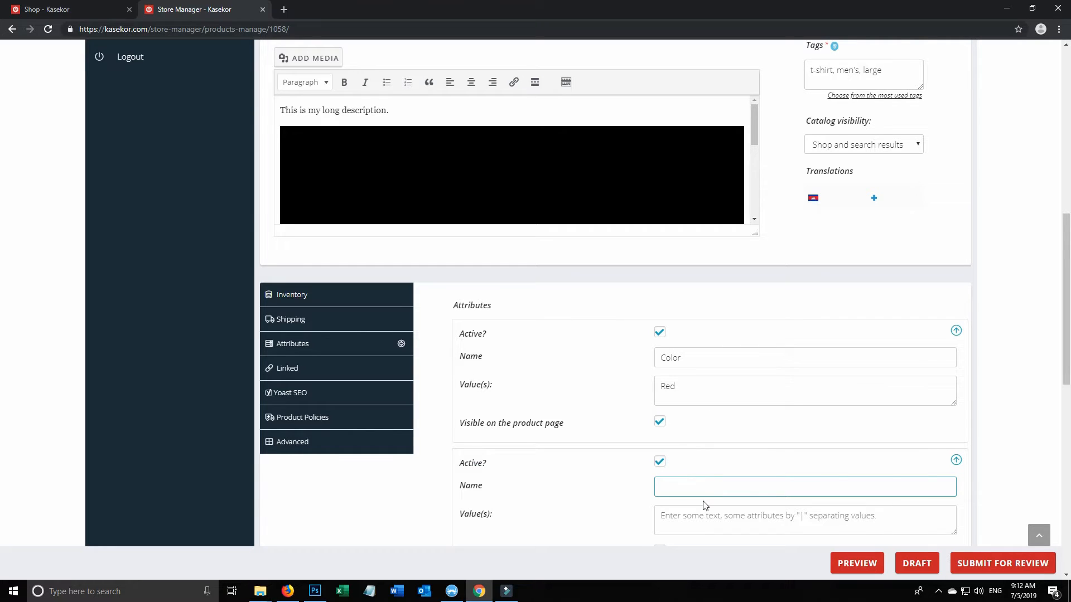
key("Tab")
type("La")
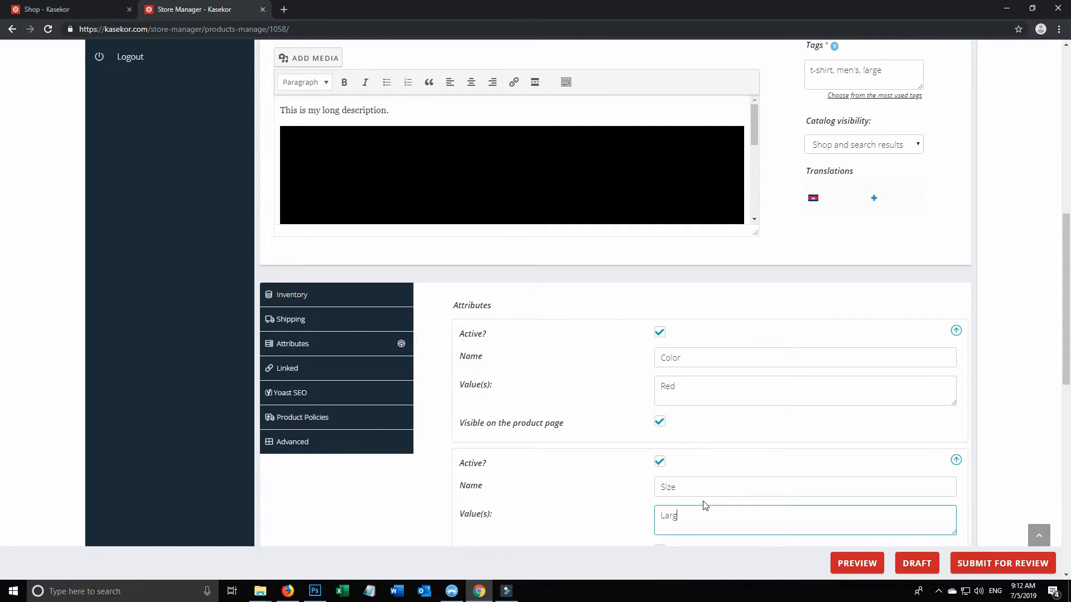
Add a third product attribute named Design with the value Car
scroll(572, 407, "down", 4)
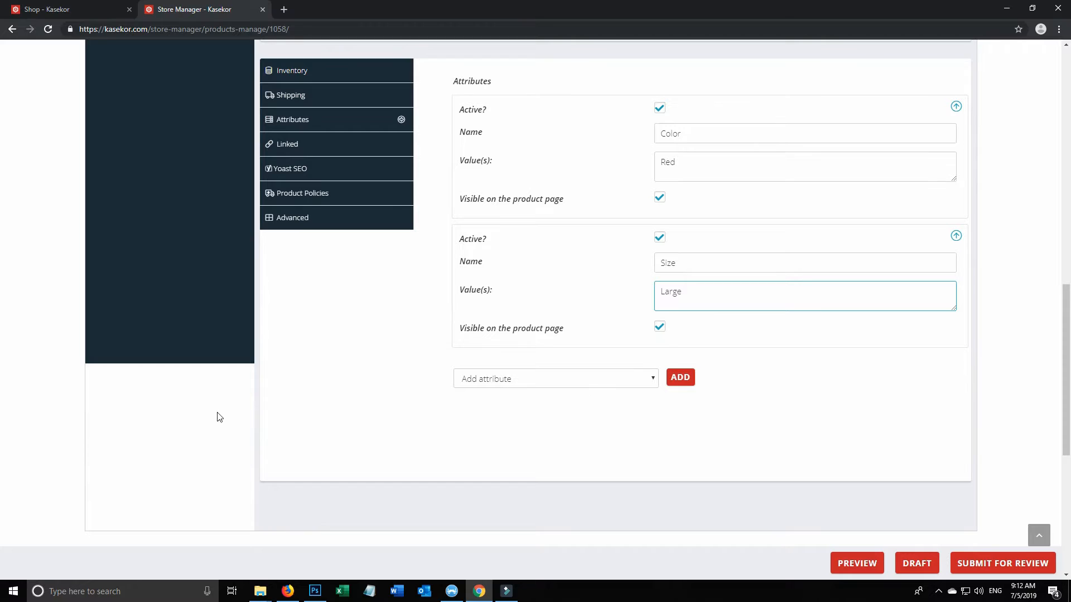
left_click(651, 380)
left_click(524, 394)
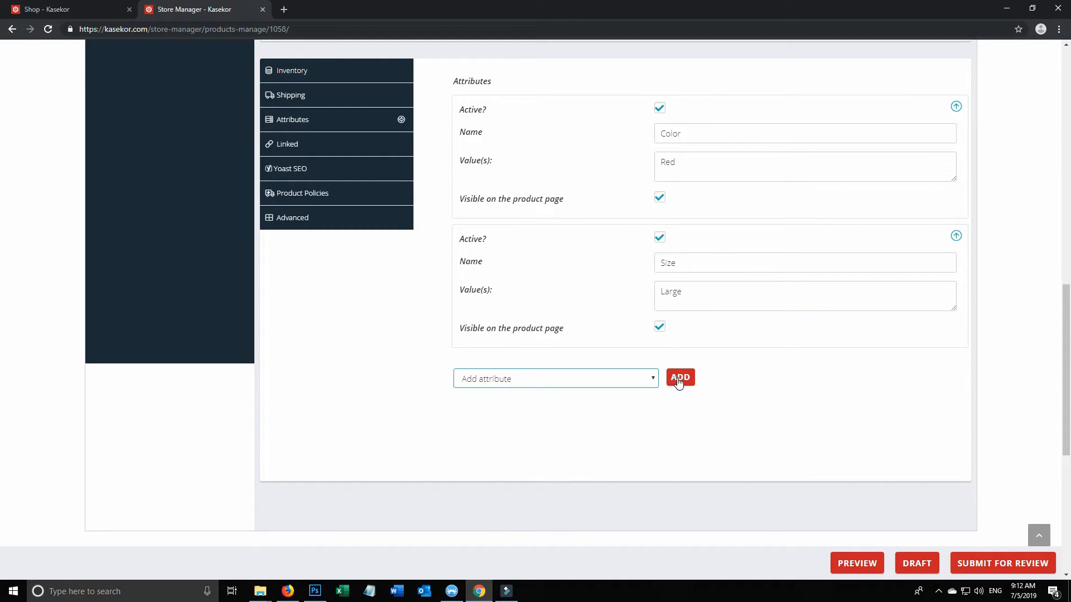
left_click(680, 377)
type("Design")
key("Tab")
type("C")
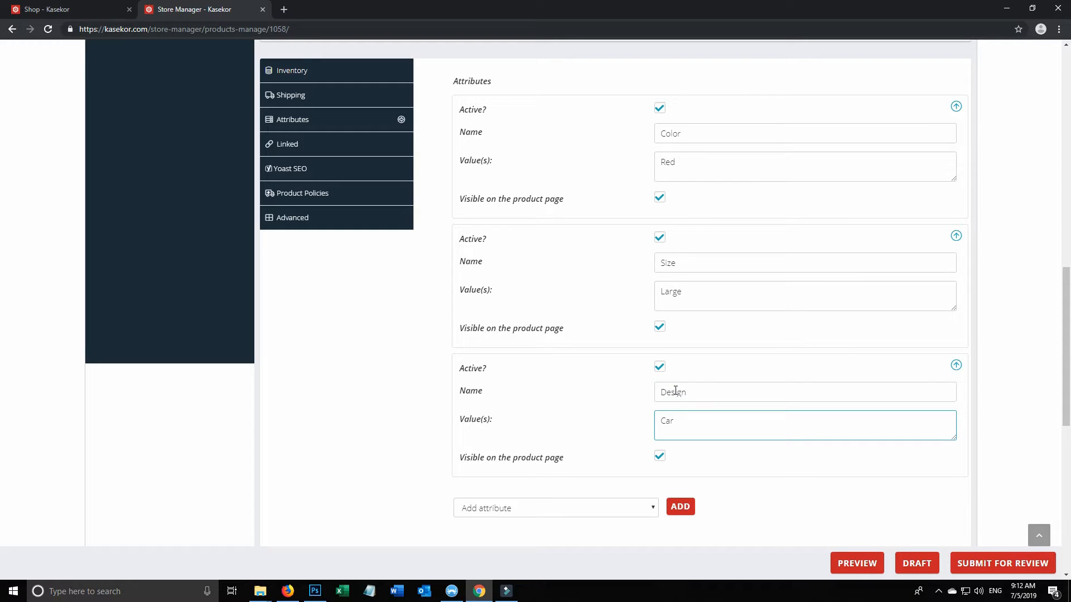
Review the names and values entered for the Color, Size and Design attributes
scroll(642, 313, "up", 2)
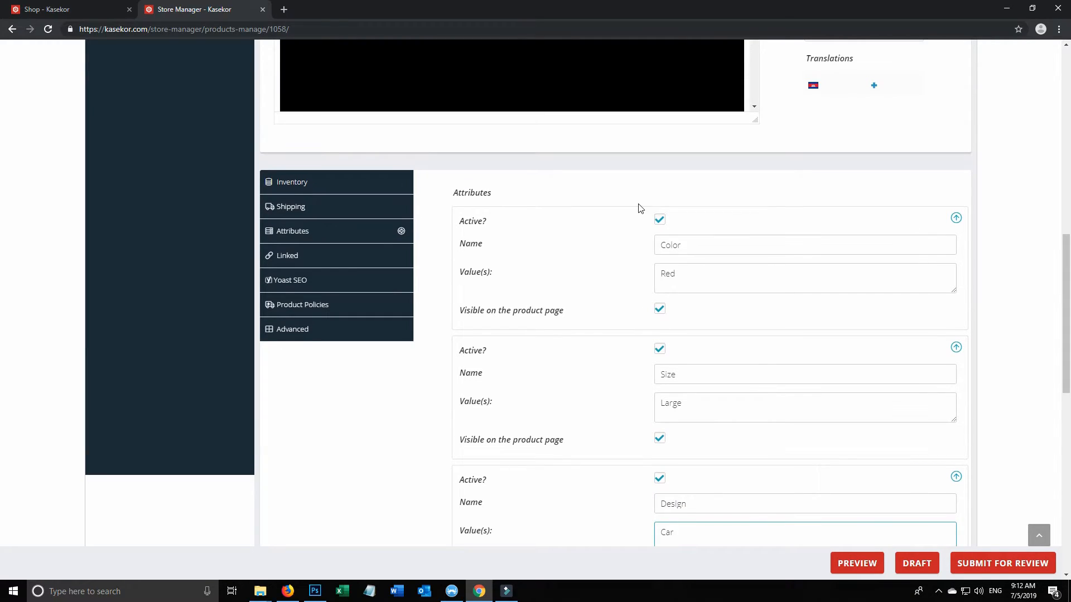
double_click(666, 245)
double_click(668, 274)
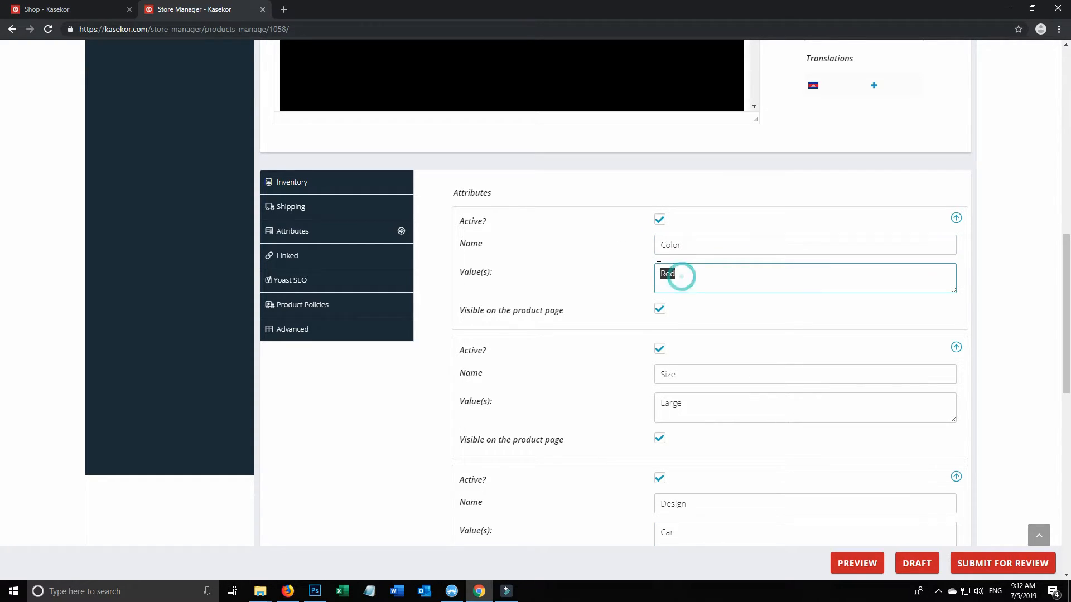
double_click(697, 381)
double_click(683, 403)
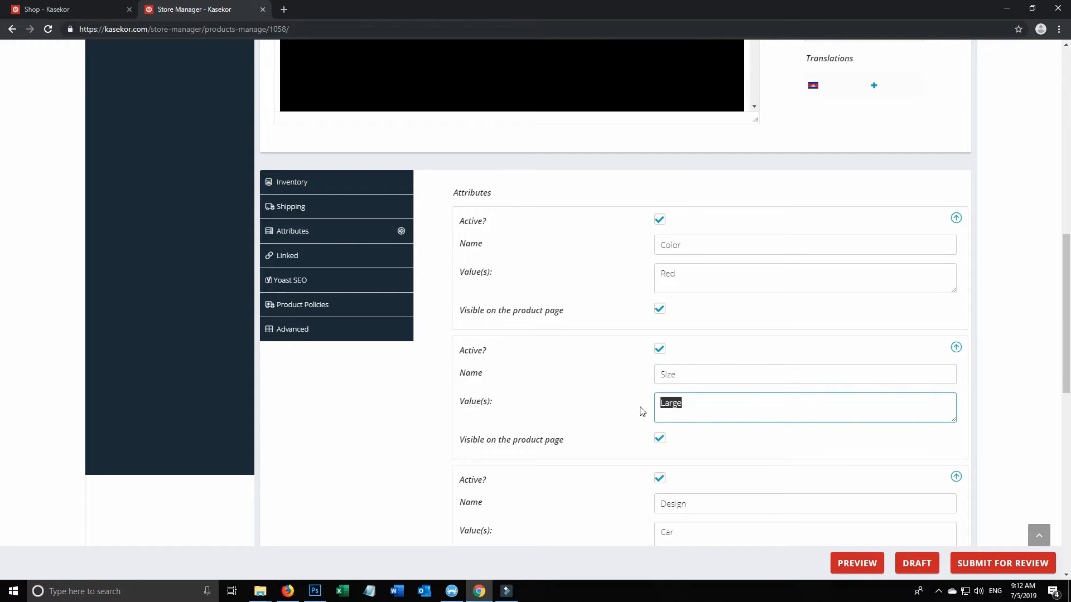
scroll(641, 407, "down", 1)
scroll(641, 405, "down", 1)
double_click(689, 391)
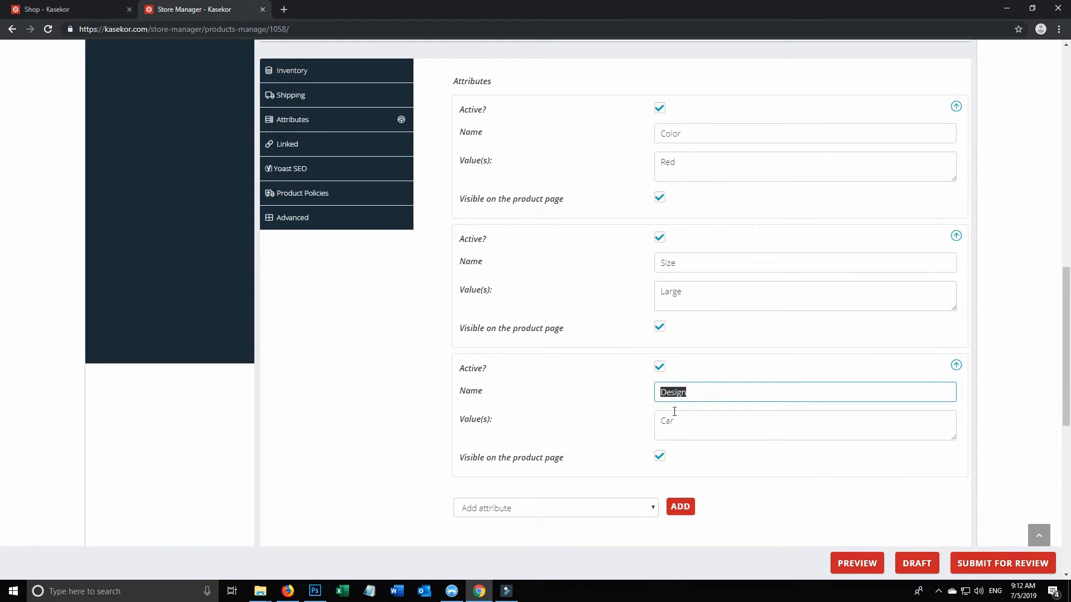
double_click(691, 423)
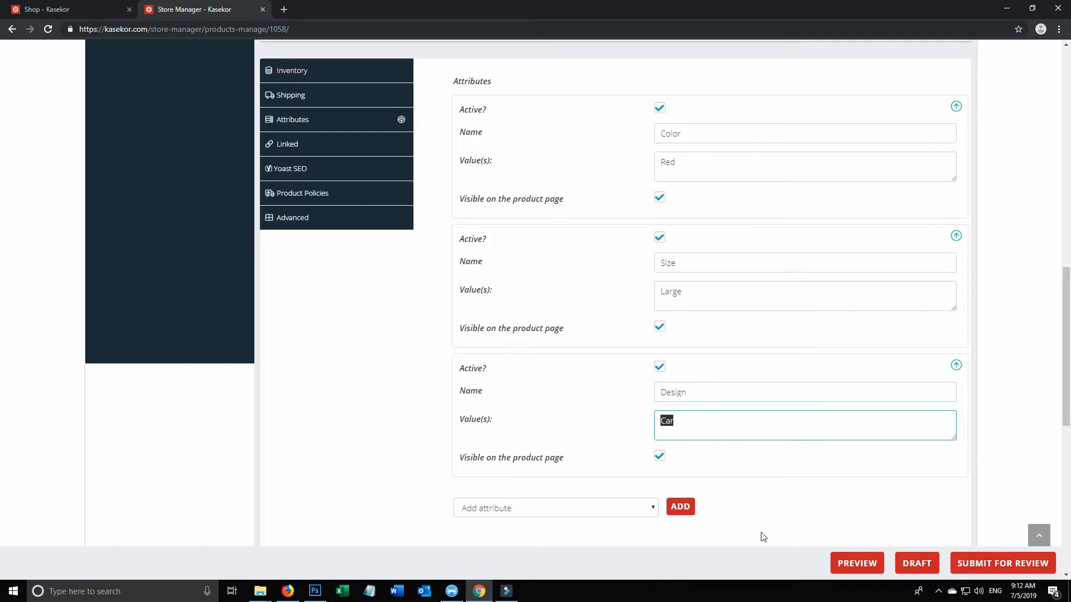
Save the product as a draft and preview its product page down to the description section
left_click(923, 567)
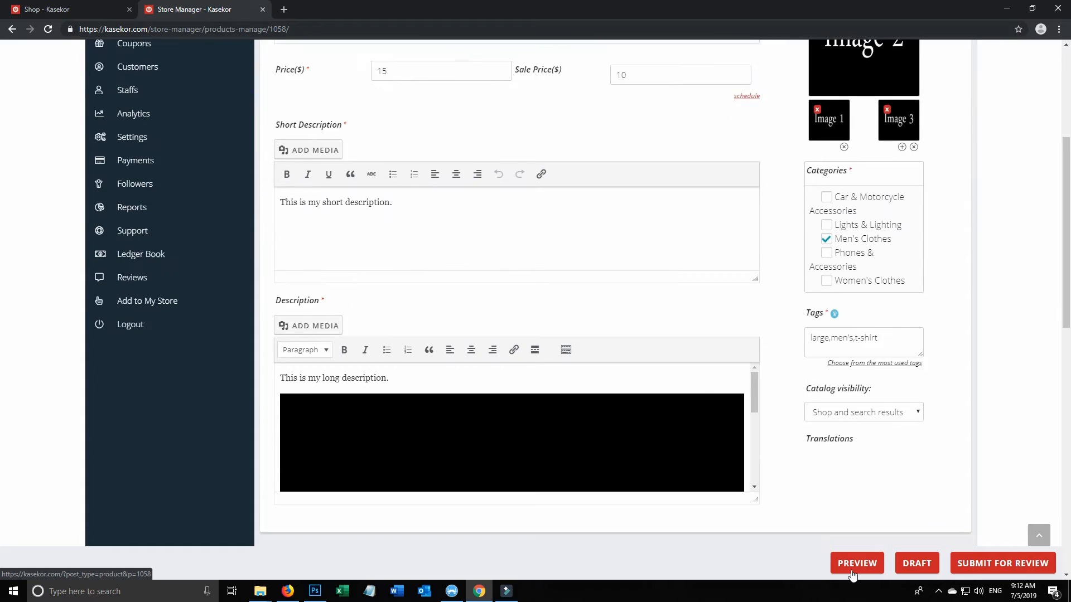
left_click(853, 566)
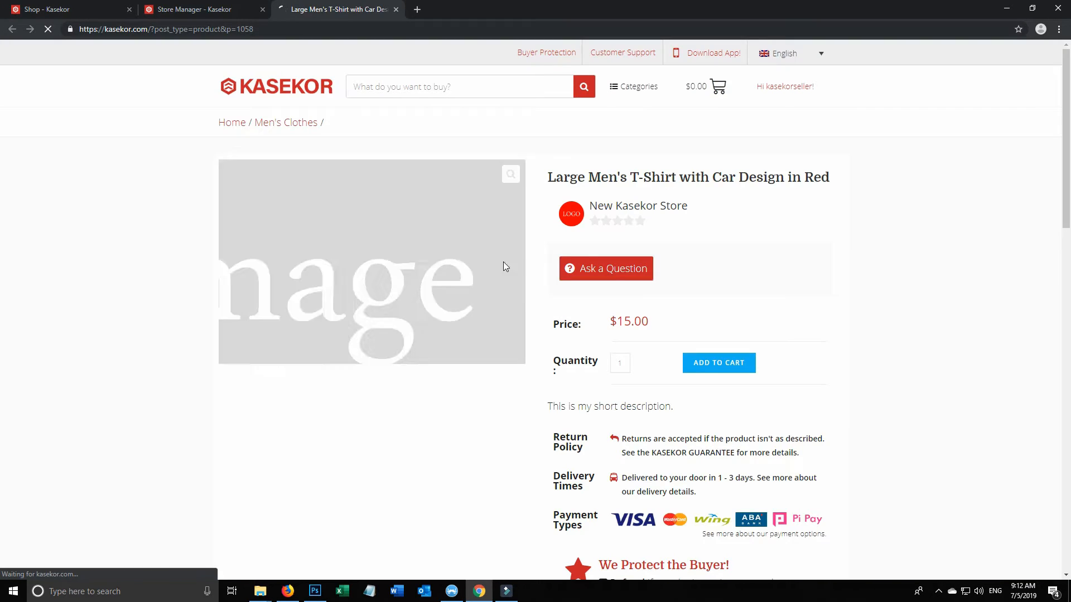
scroll(558, 284, "down", 4)
scroll(576, 289, "down", 12)
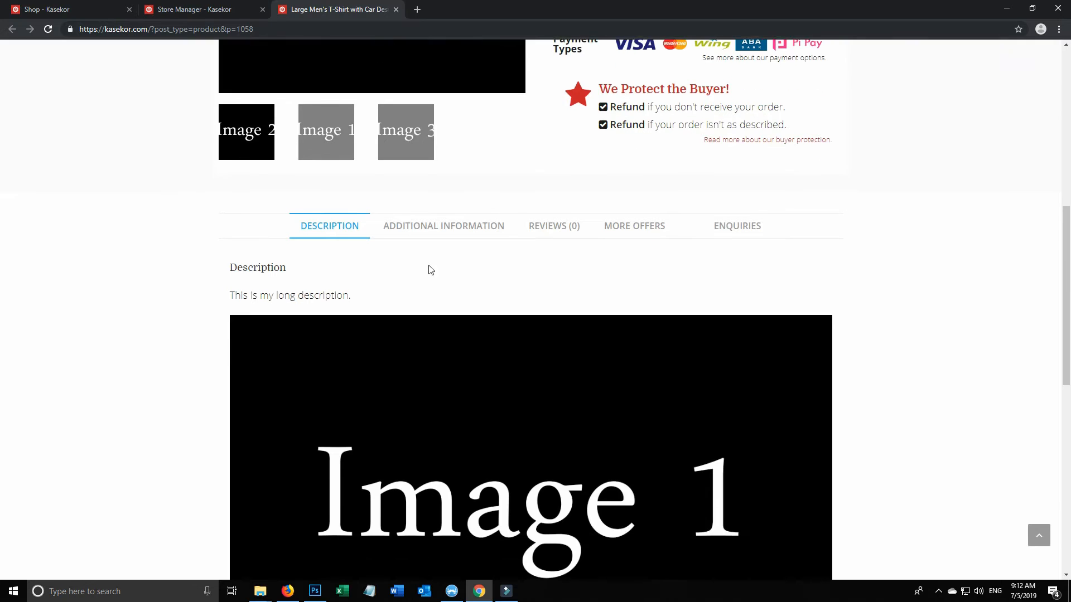
scroll(225, 262, "up", 8)
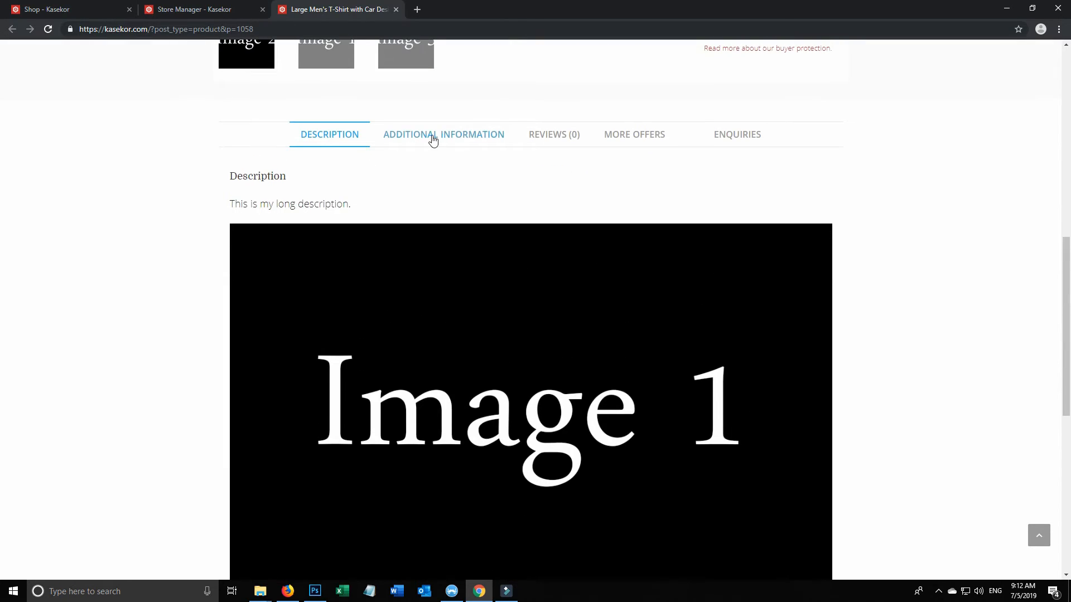
Examine the weight, dimensions and custom attributes in the previewed product's additional information
left_click(430, 139)
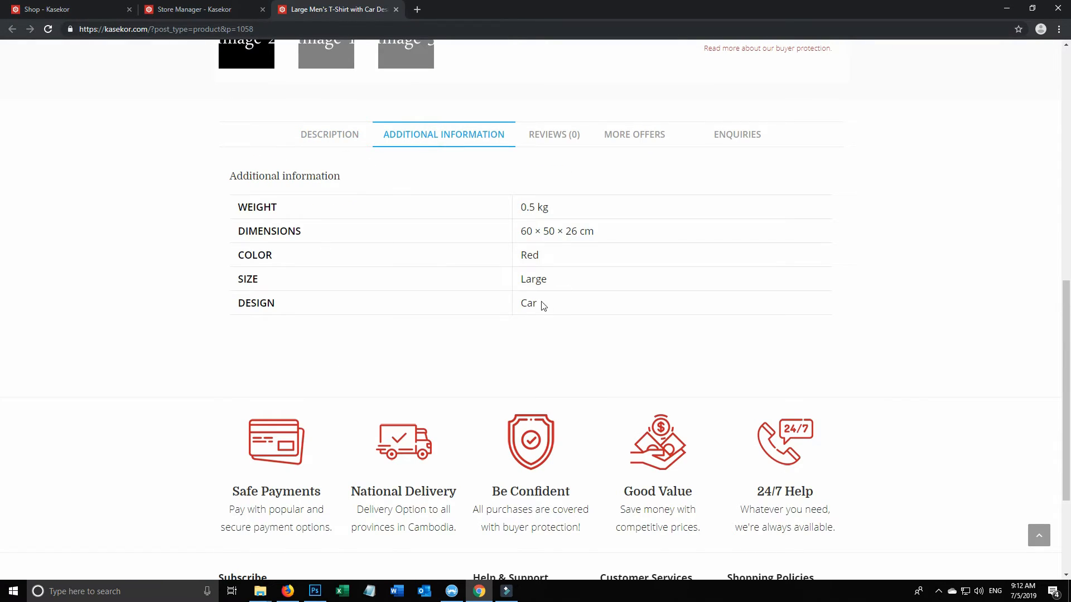
left_click_drag(270, 207, 312, 210)
left_click_drag(616, 227, 237, 208)
left_click_drag(346, 265, 349, 281)
mouse_move(237, 255)
left_mouse_down()
mouse_move(343, 290)
mouse_move(553, 311)
mouse_move(331, 282)
mouse_move(242, 248)
left_mouse_up()
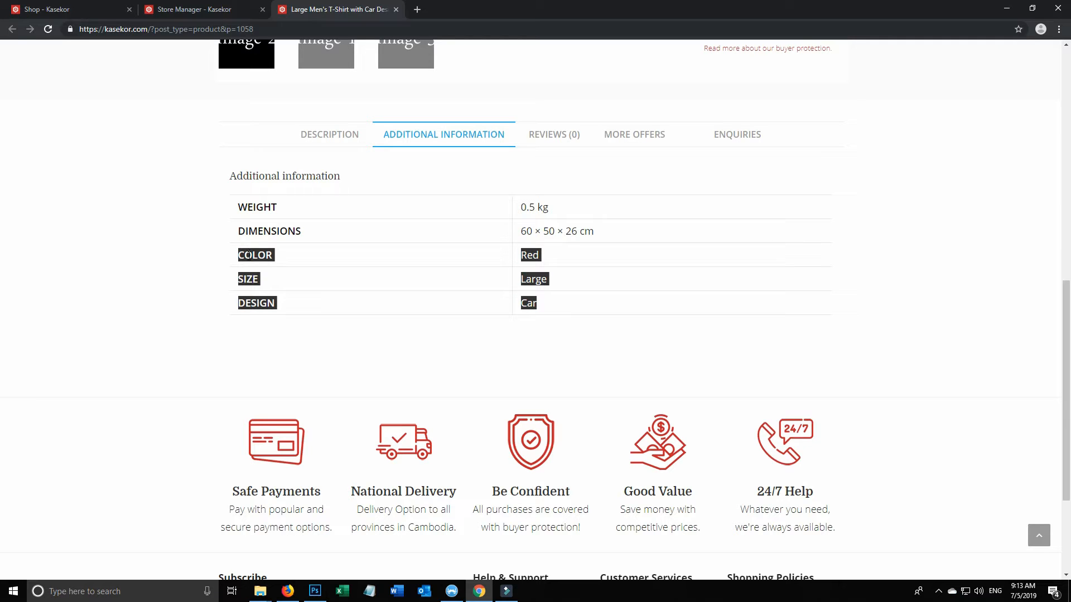
left_click(437, 314)
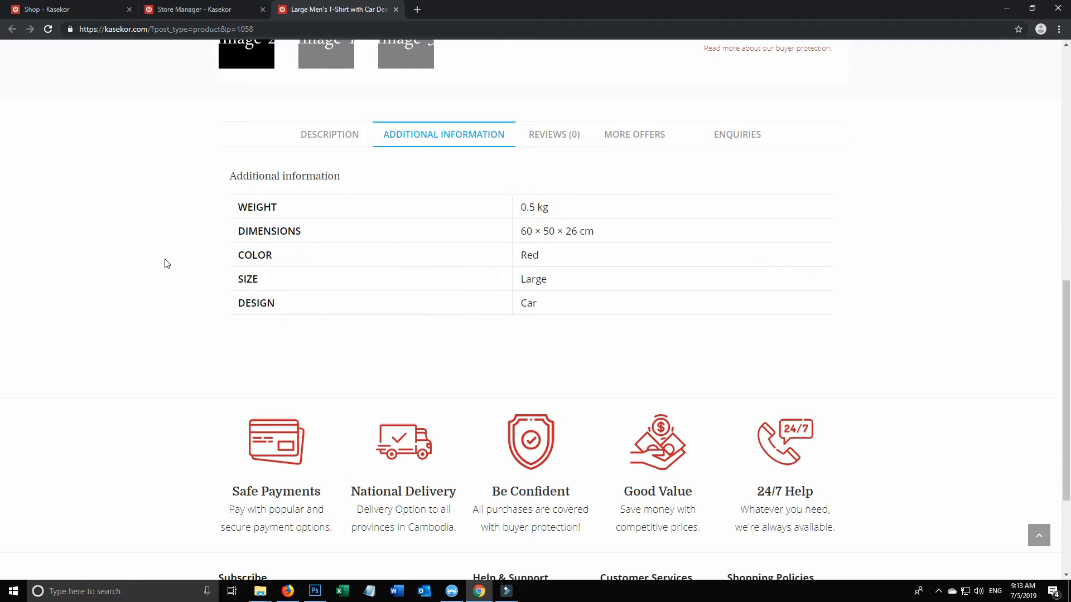
Return to the product editor and open the linked products settings
key("ctrl+shift+Tab")
scroll(781, 304, "down", 2)
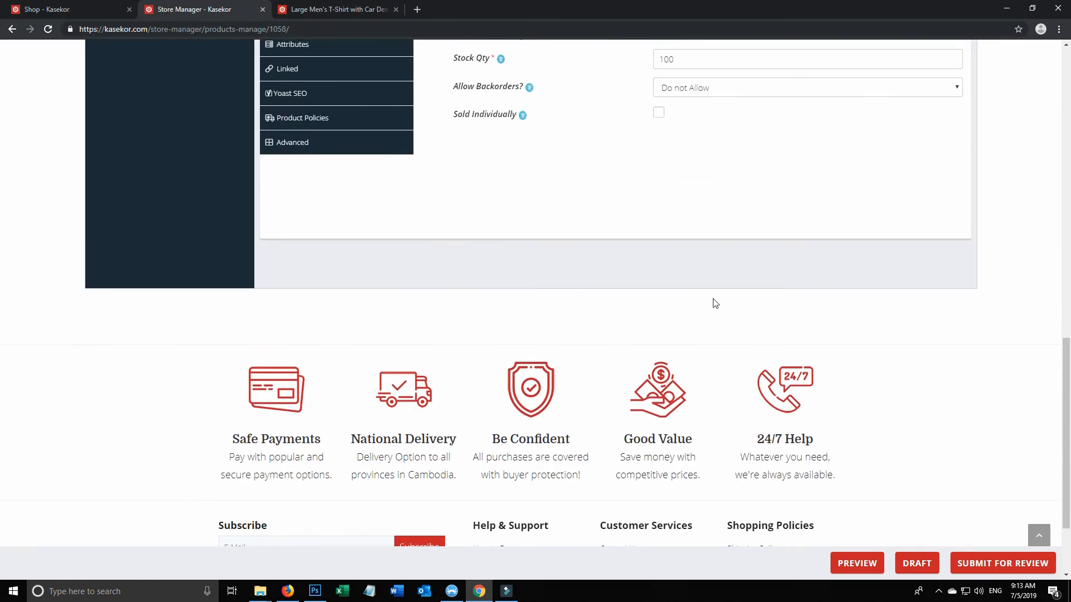
scroll(713, 301, "up", 4)
left_click(290, 266)
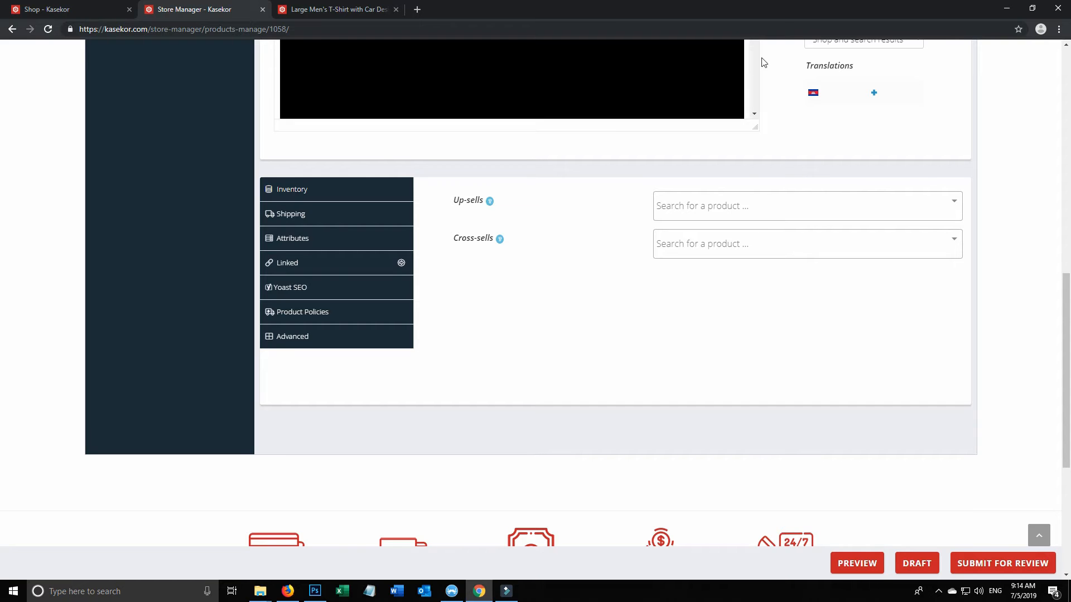
Examine the product details and the Up-sells and Cross-sells product search fields, including the help for cross-sells
scroll(748, 216, "up", 10)
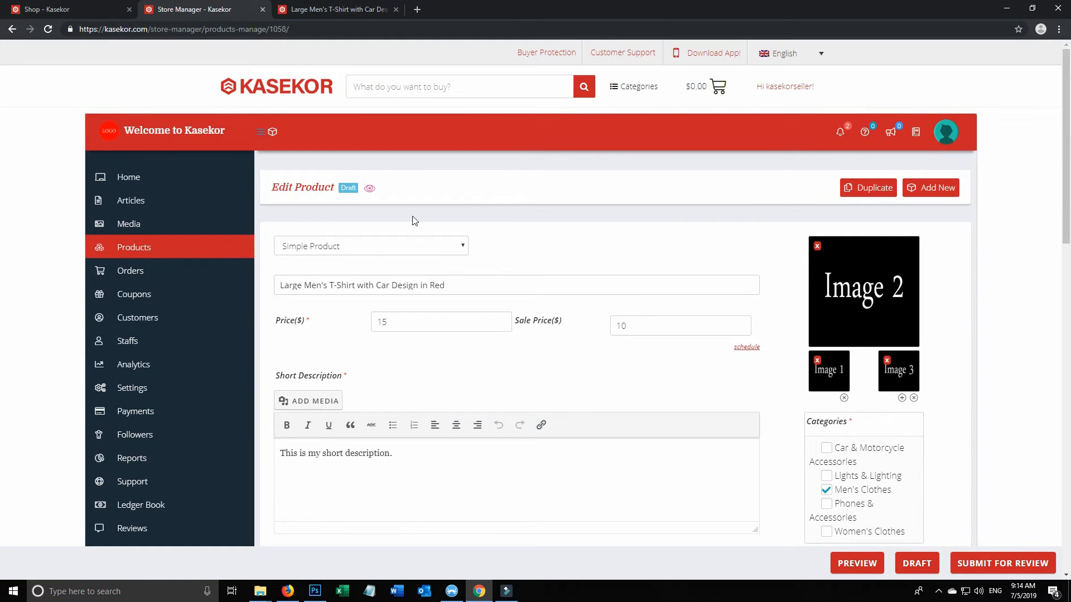
scroll(454, 285, "down", 8)
left_click(805, 378)
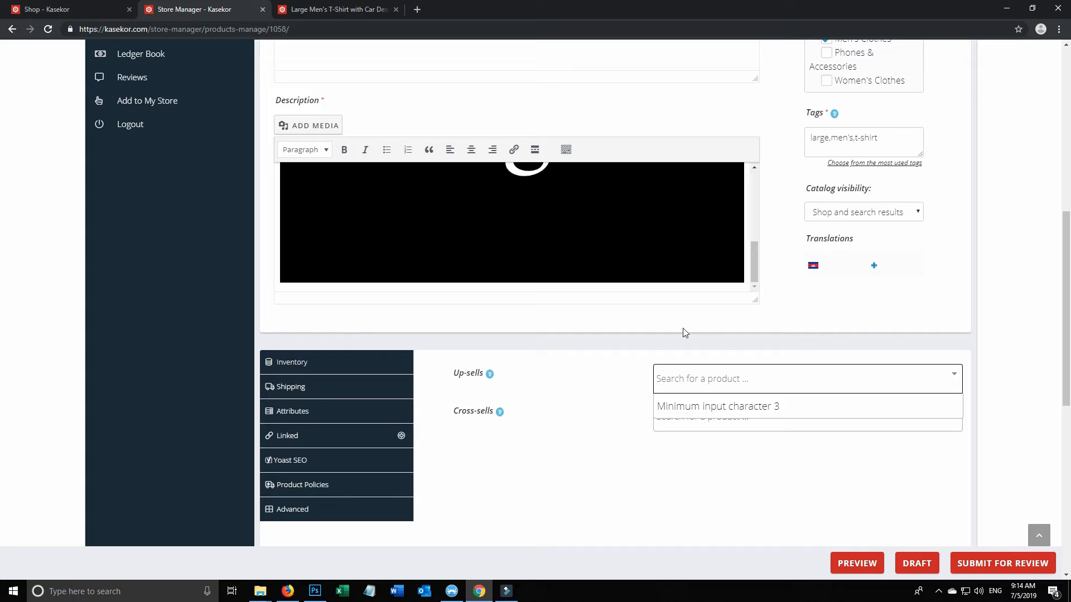
scroll(761, 264, "up", 10)
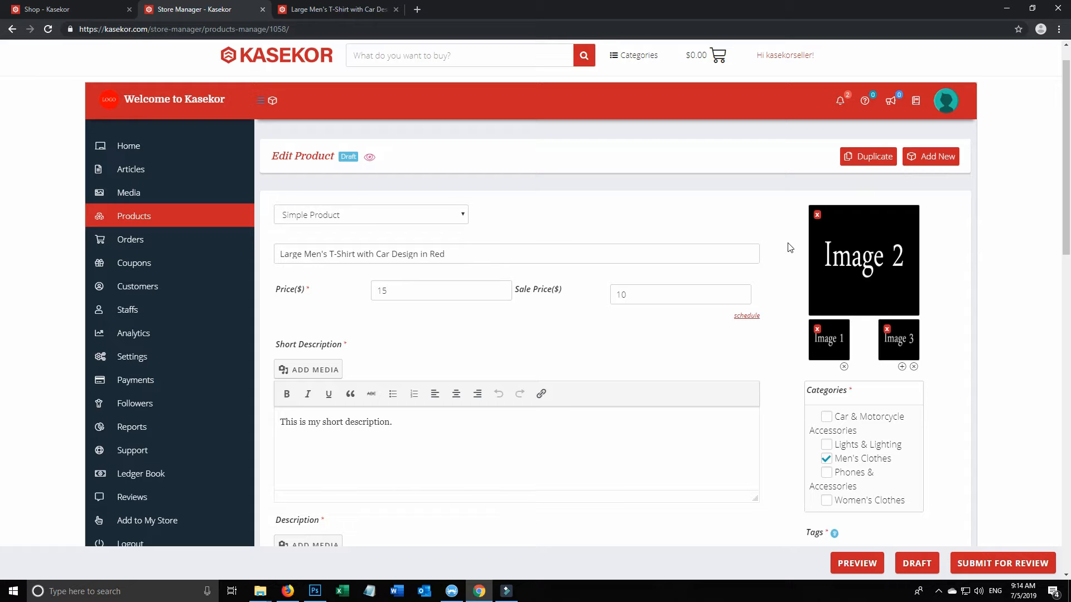
scroll(790, 247, "down", 10)
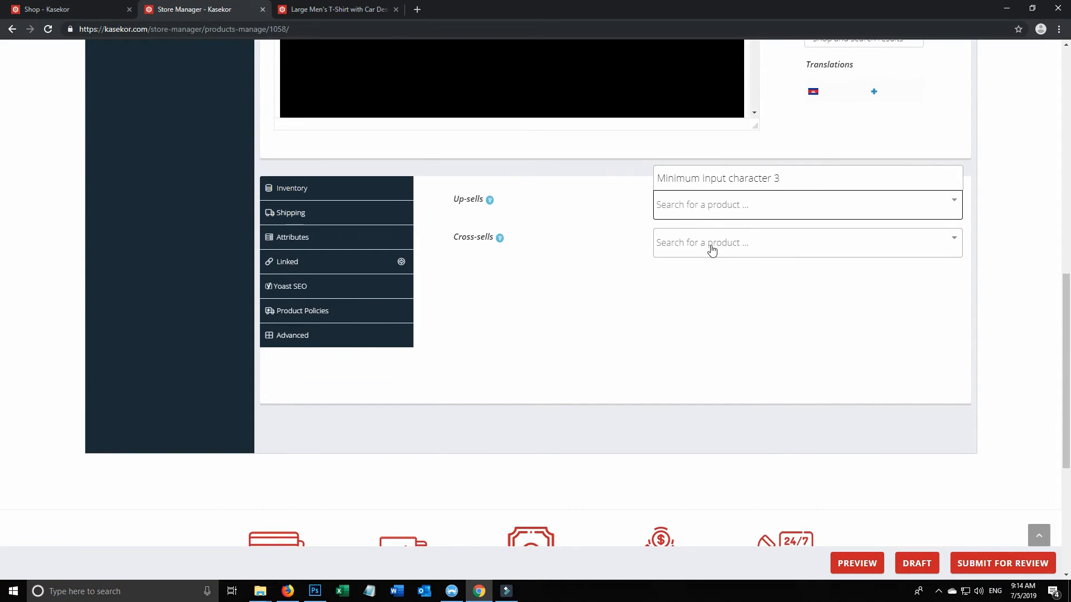
left_click(712, 249)
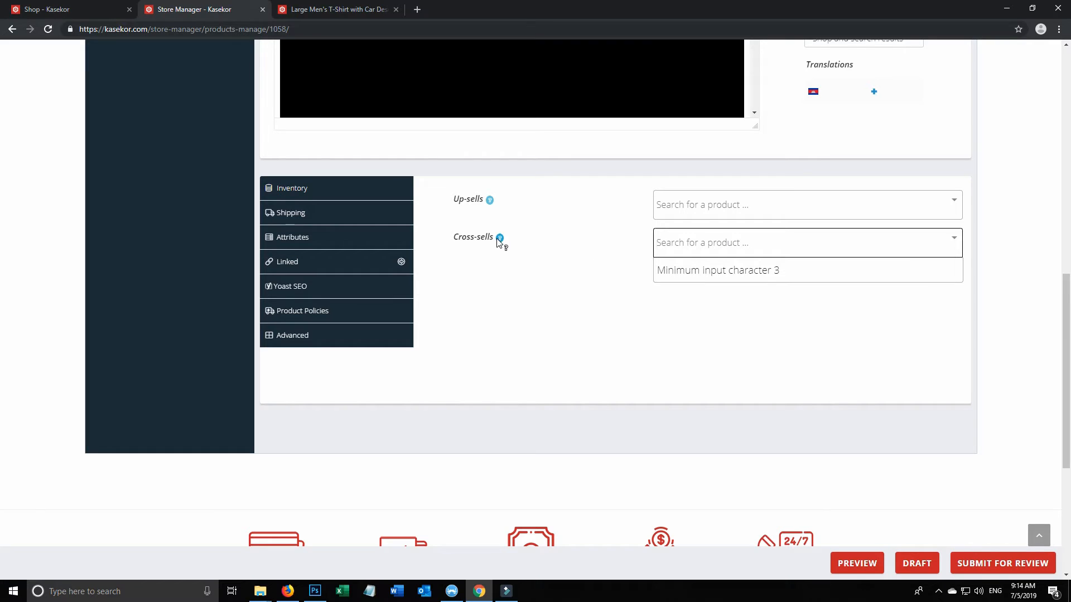
mouse_move(500, 240)
left_click(1006, 224)
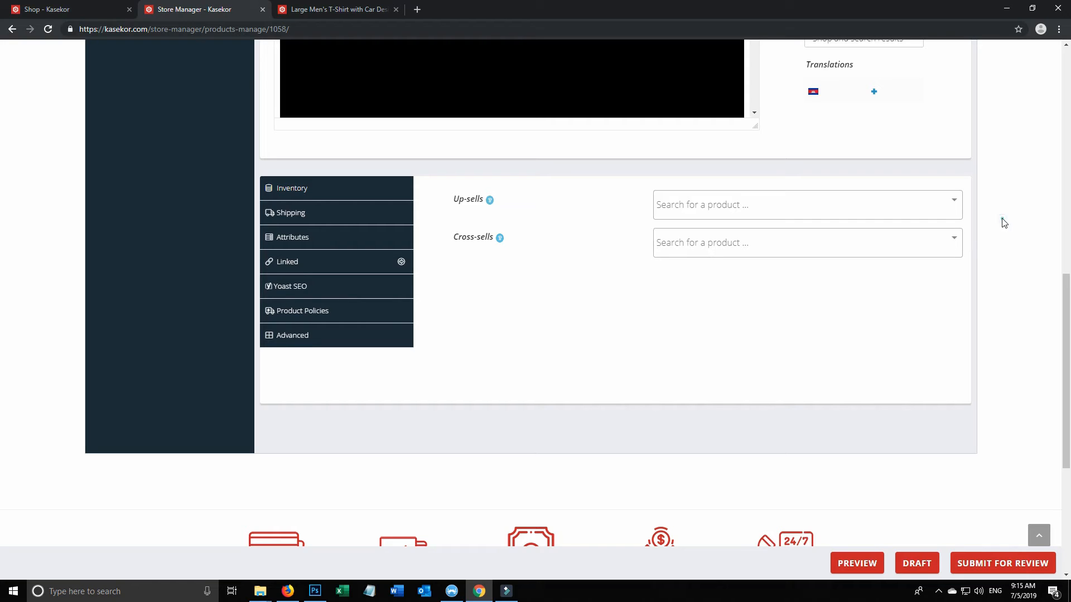
left_click(885, 206)
left_click(721, 243)
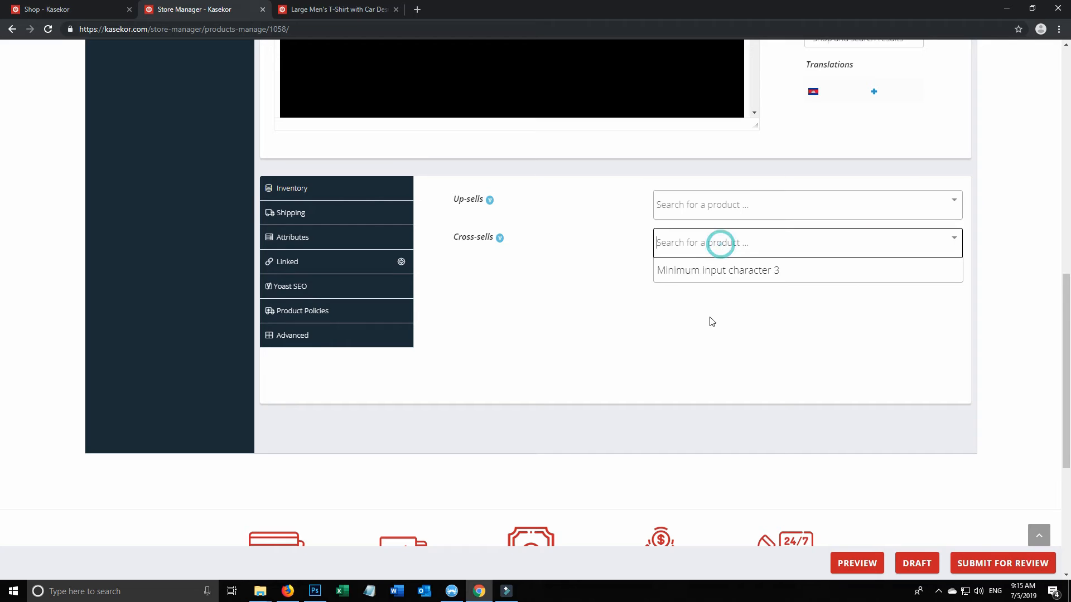
left_click(725, 218)
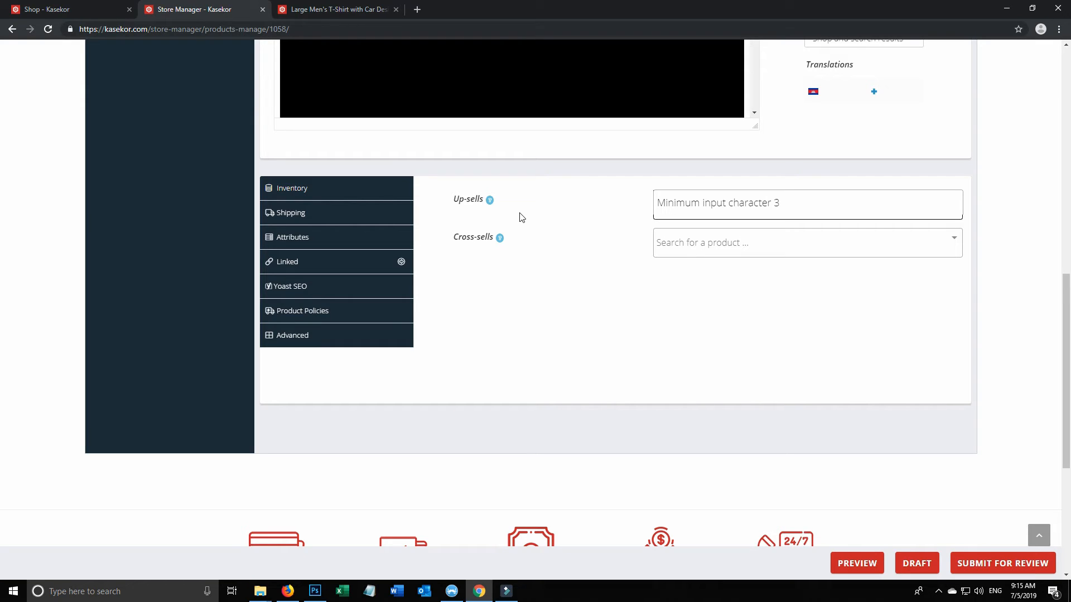
left_click(560, 252)
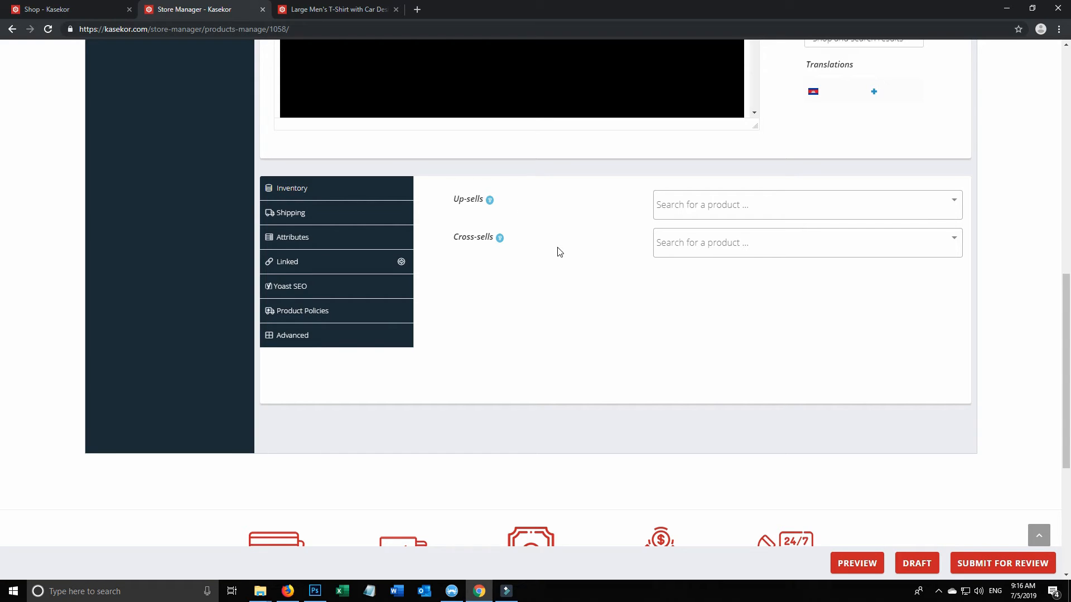
Open the product's Yoast SEO settings and set the focus keyword to "t-shirt"
left_click(318, 316)
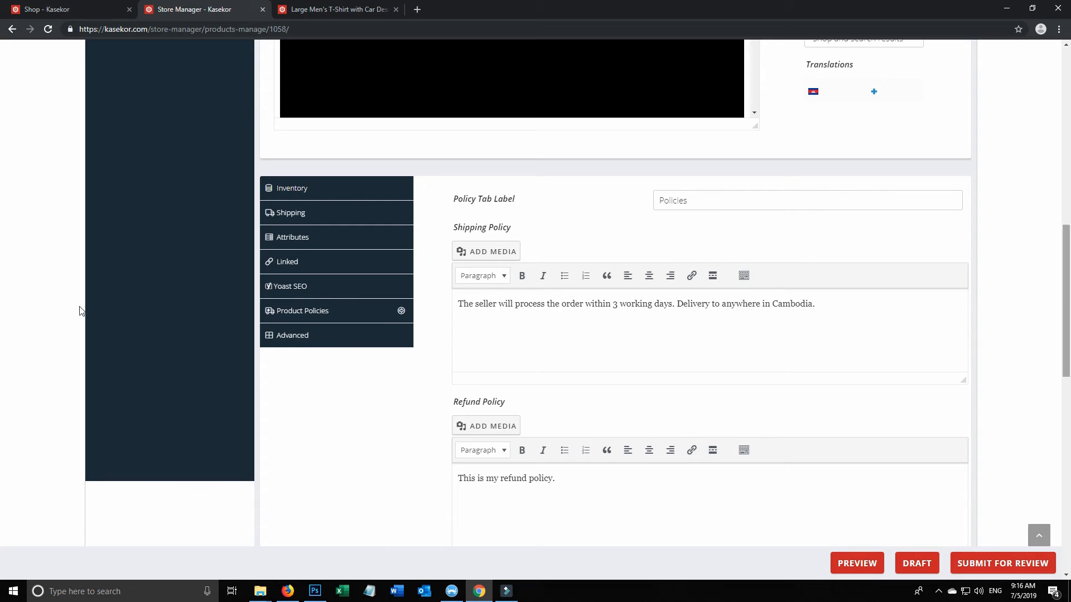
left_click(308, 290)
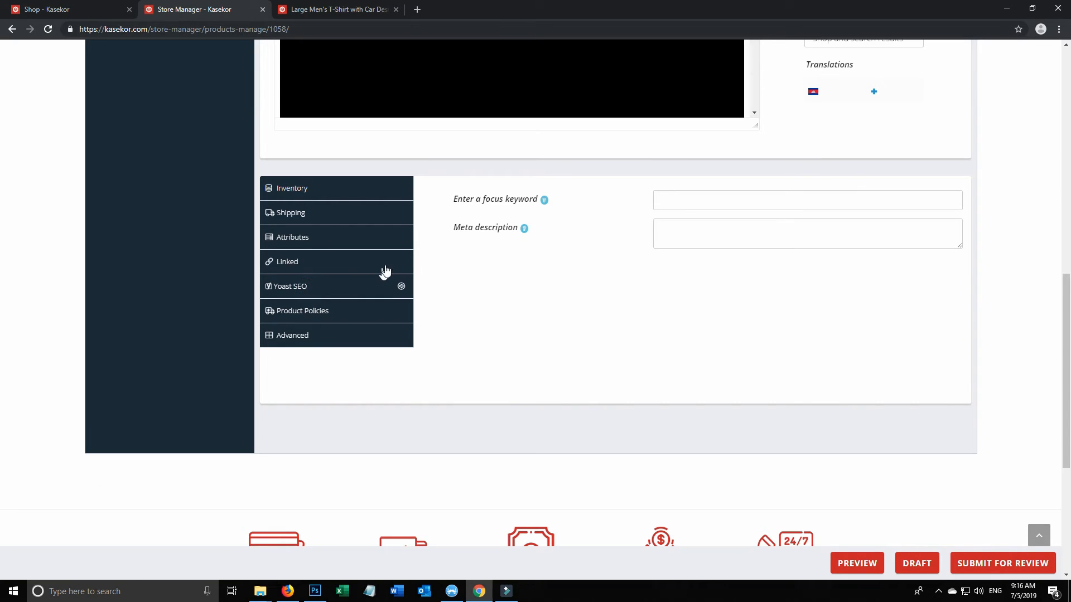
left_click(725, 201)
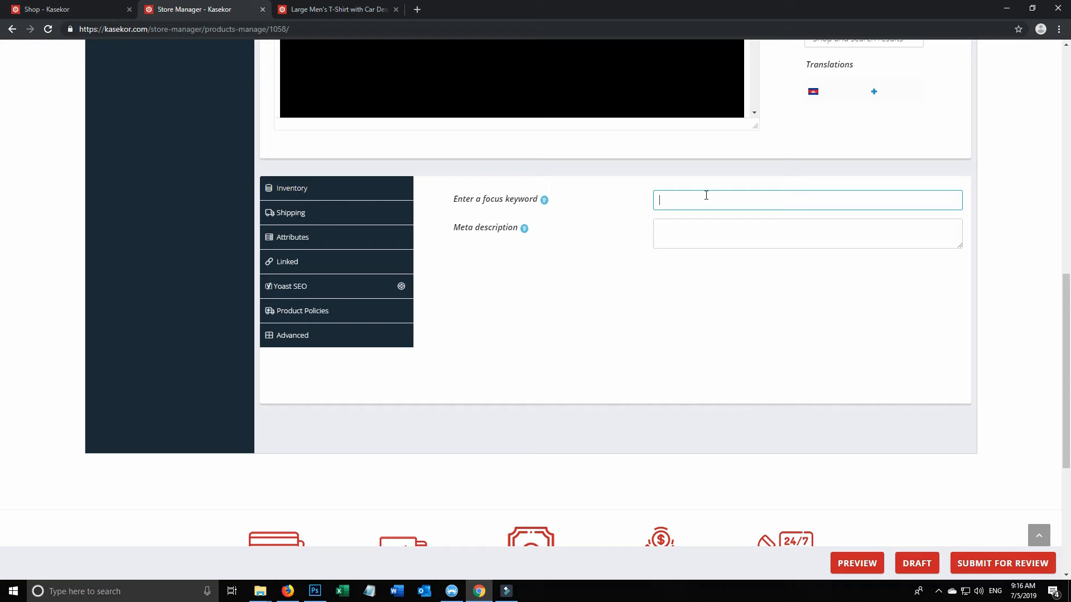
scroll(712, 214, "up", 1)
scroll(713, 214, "up", 10)
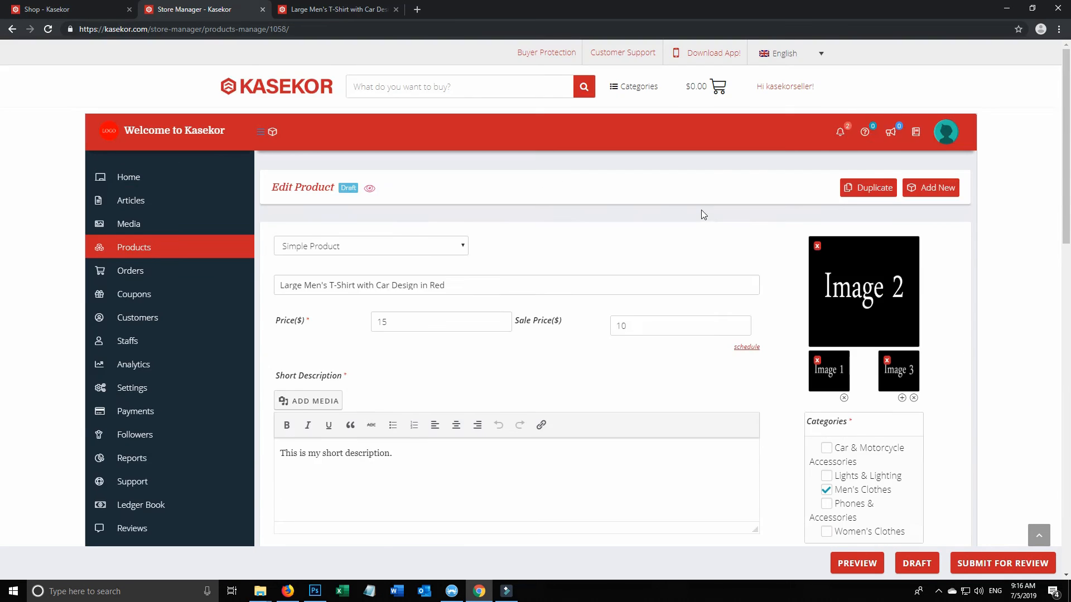
scroll(701, 210, "down", 12)
type("t-shirt")
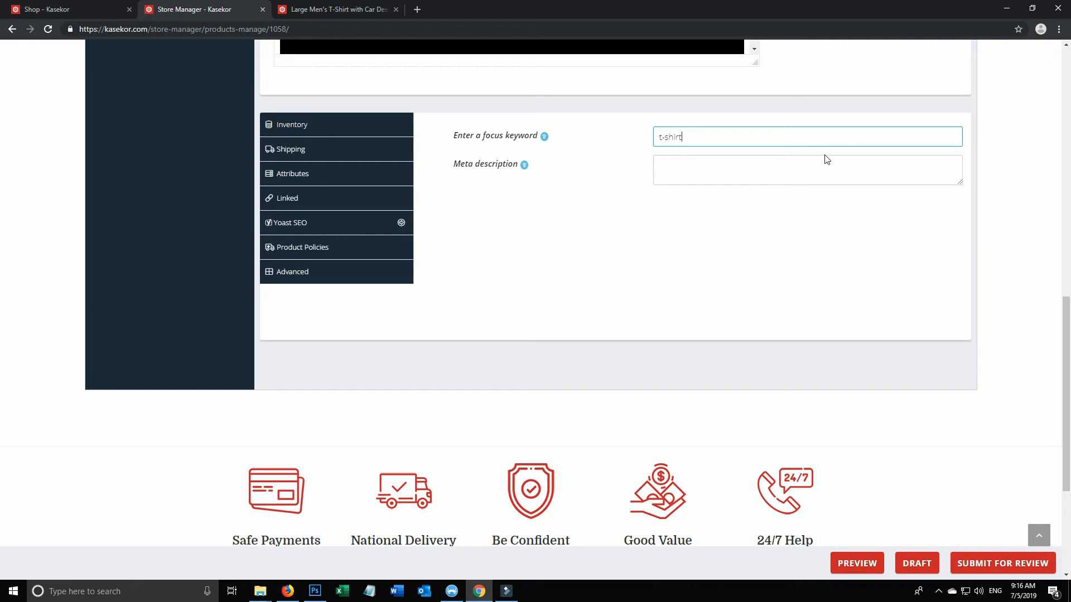
Enter the meta description "Large Red Men's T-shirt for sale with car design. This product was made in Cambodia. Delivery all over the kingdom."
left_click(706, 166)
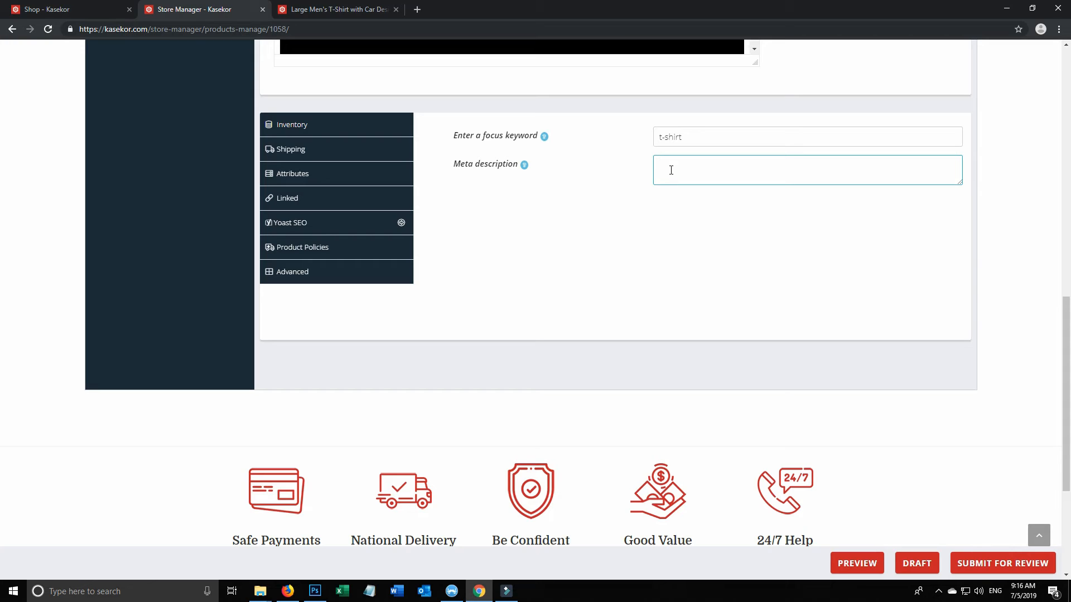
type("Re")
type("Large Red ")
type("Men's Th")
type("-sh")
key("BackSpace")
key("BackSpace")
key("BackSpace")
key("BackSpace")
type("-shirt for sale with c")
type("ar design i")
type(". This produc")
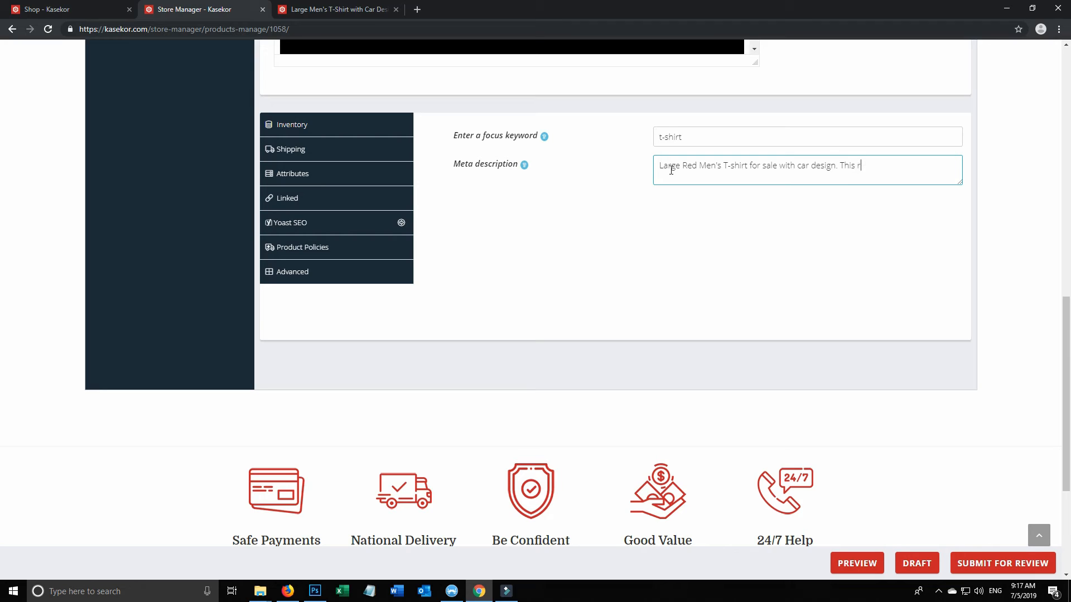
type("t was made in Cambodia. Delivery all over the ki")
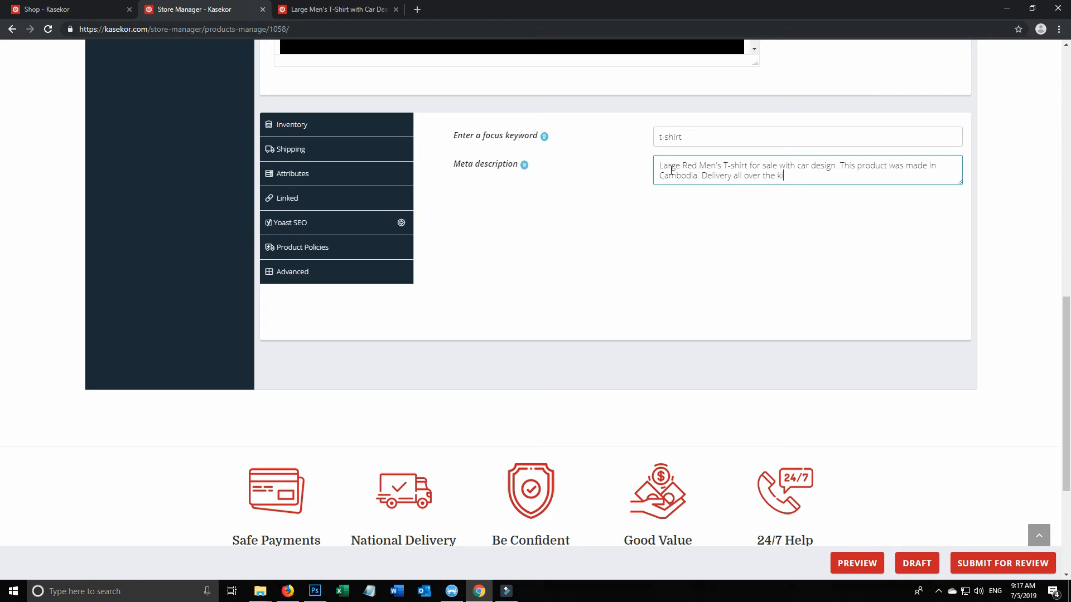
type("ngdom.")
Review the product's shipping, refund and cancellation/return/exchange policies
left_click(308, 248)
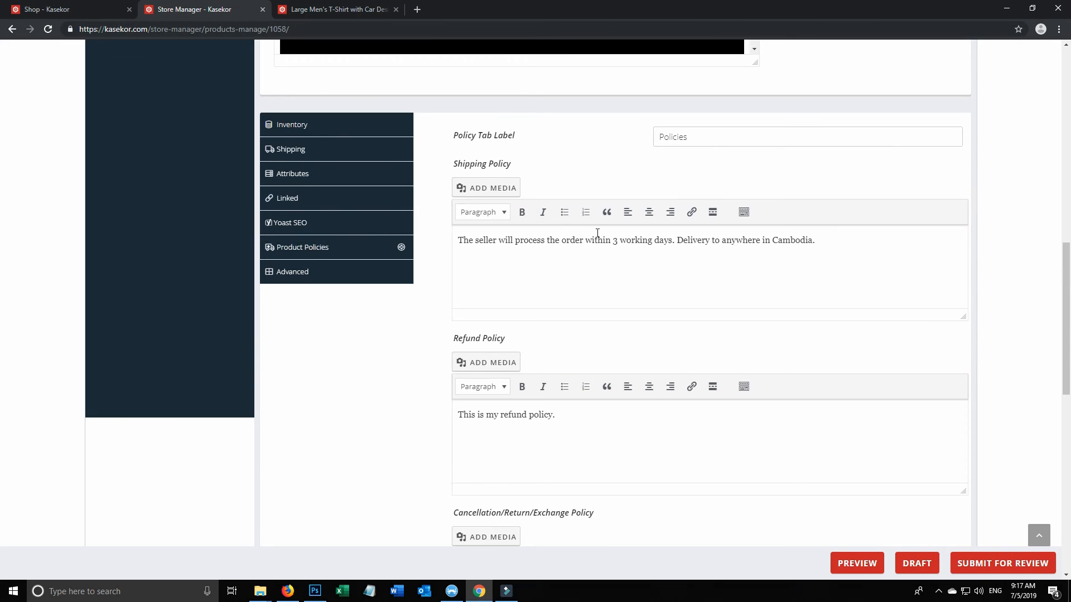
scroll(535, 251, "down", 3)
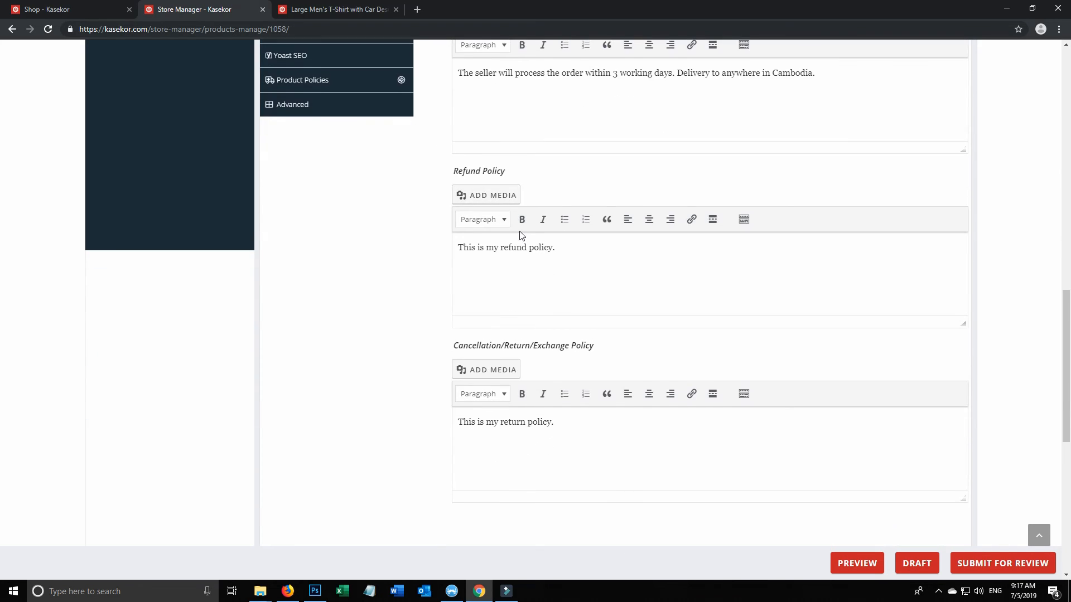
scroll(520, 236, "up", 4)
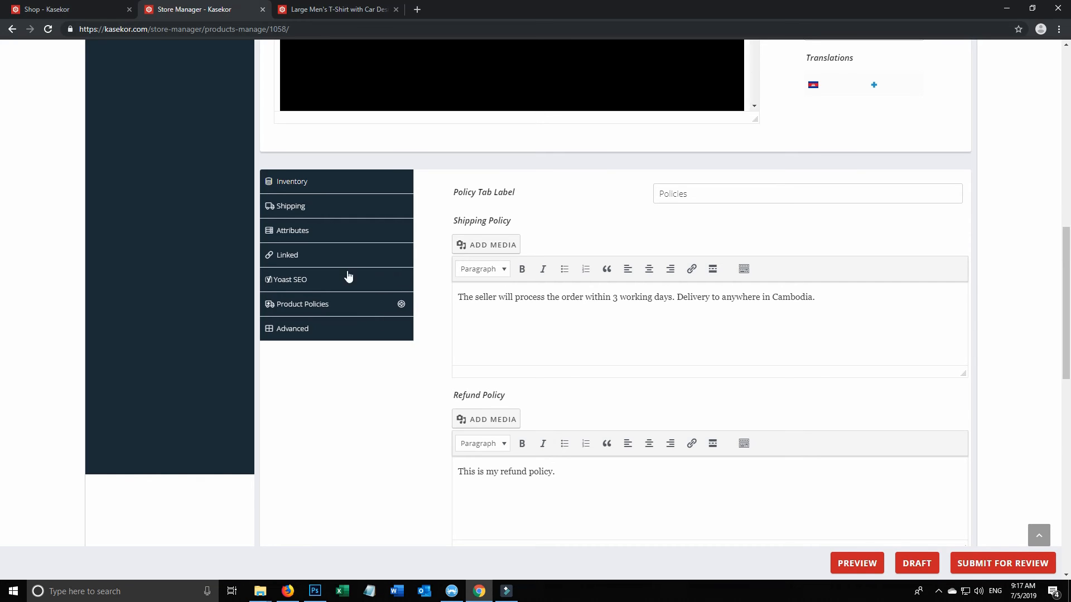
Keep reviews enabled and set the purchase note to "Thanks for buying my t-shirt. Please leave us a good review if you liked this product."
left_click(300, 329)
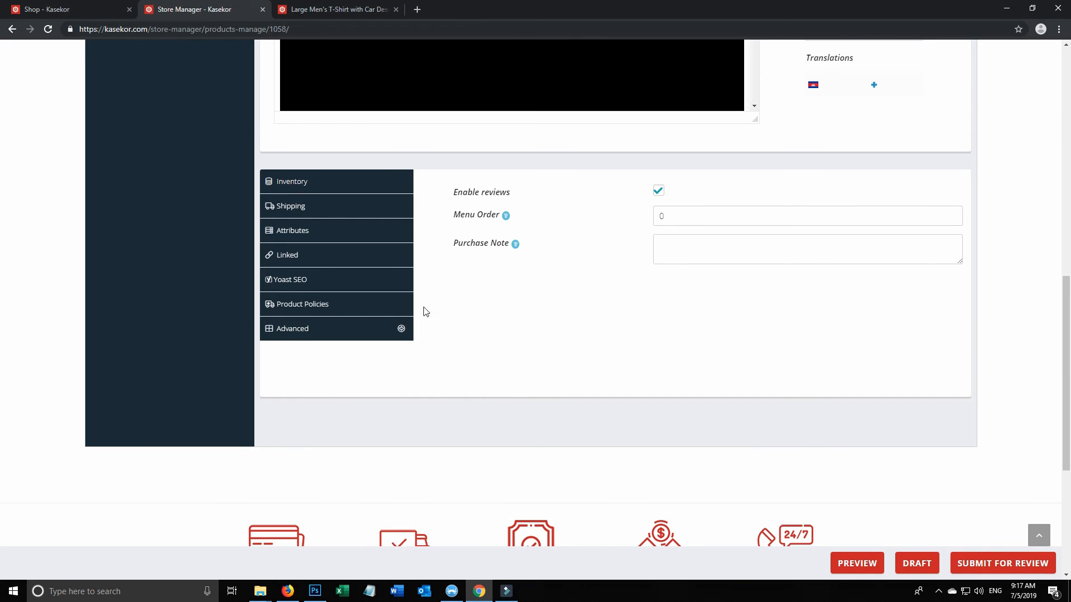
left_click(658, 192)
left_click(658, 196)
left_click(716, 248)
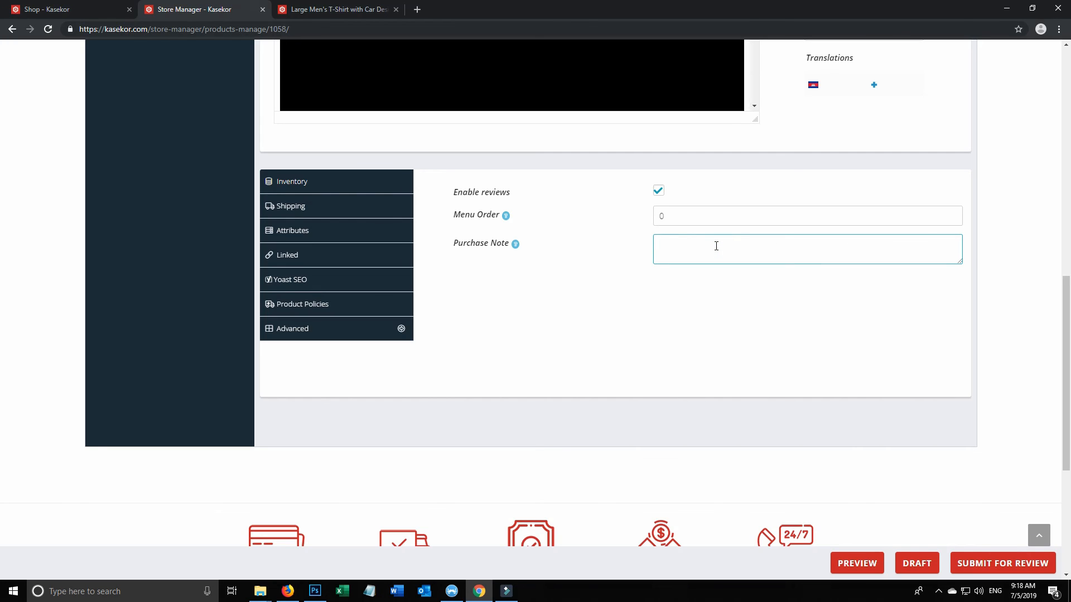
type("Thanks for buying my t-shirt. Please leave us a good review if you liked this product.")
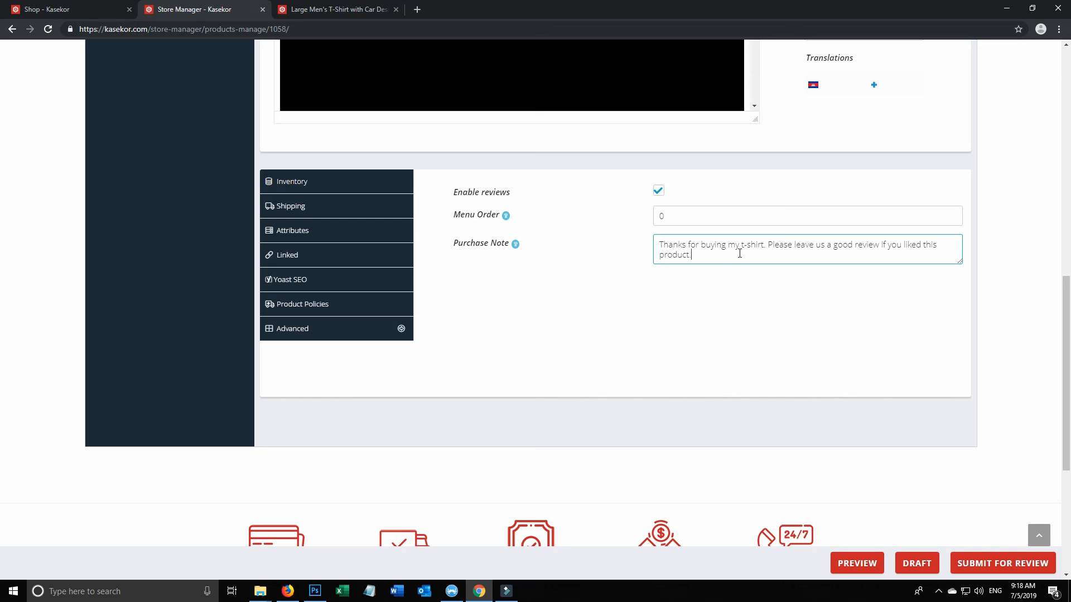
Save the product as a draft and submit it for review
left_click(918, 557)
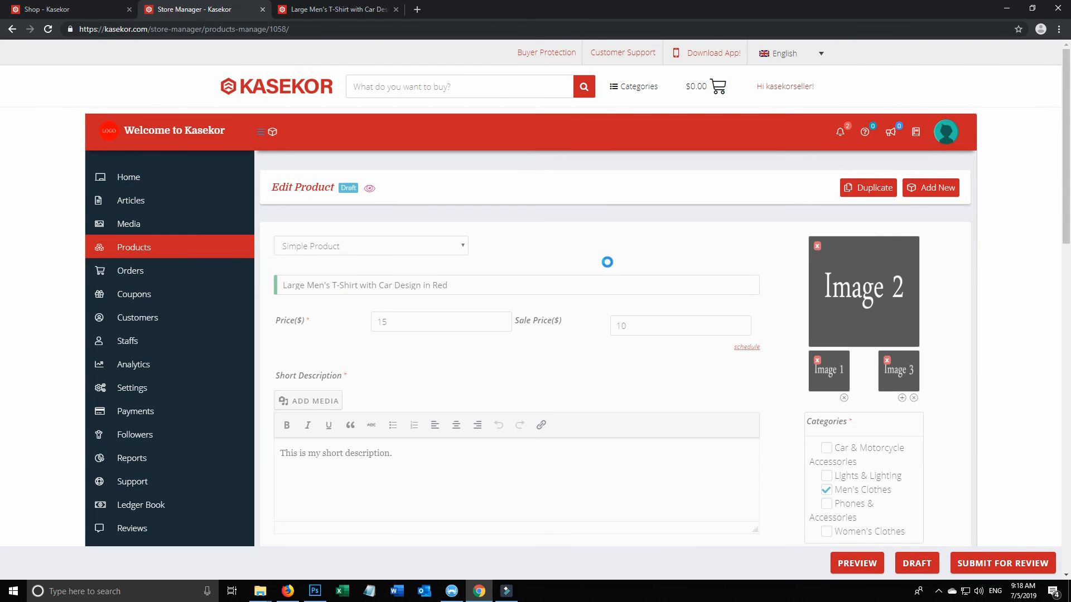
scroll(787, 276, "down", 12)
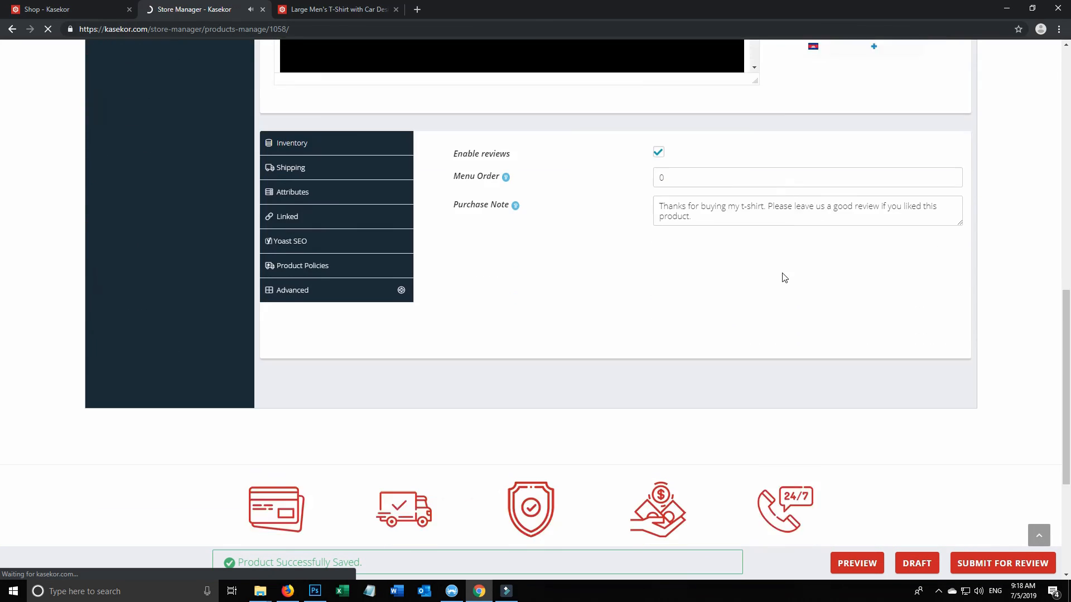
left_click(1007, 566)
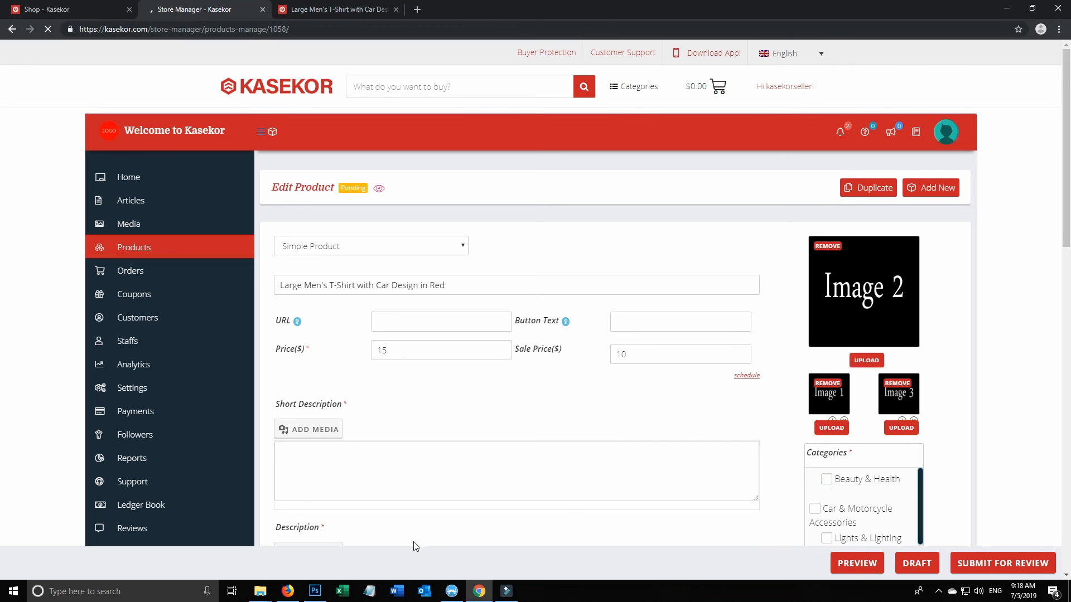
Open the store manager's products list
left_click(135, 251)
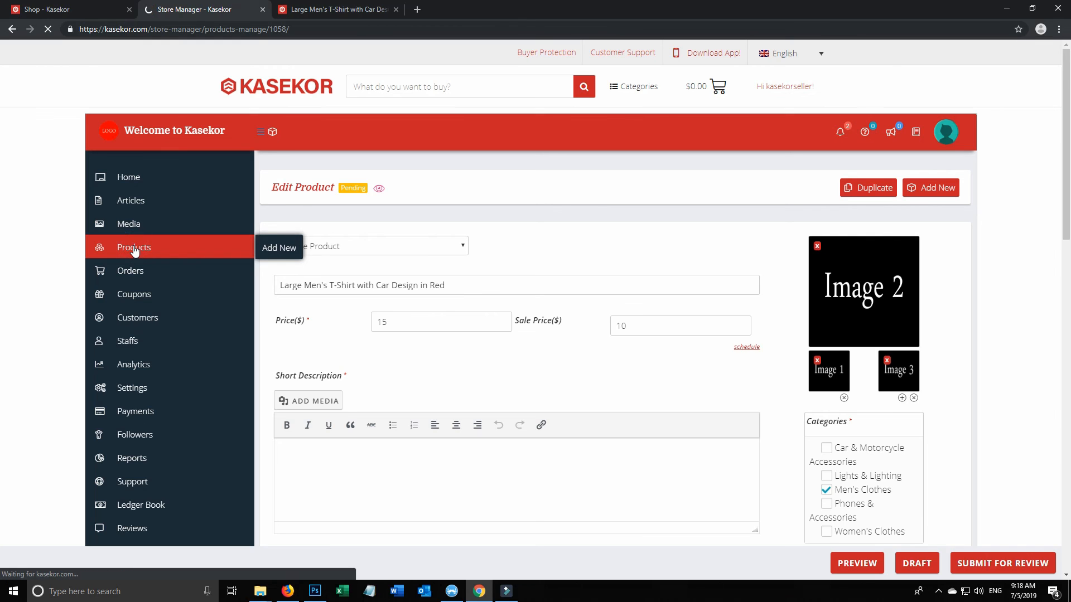